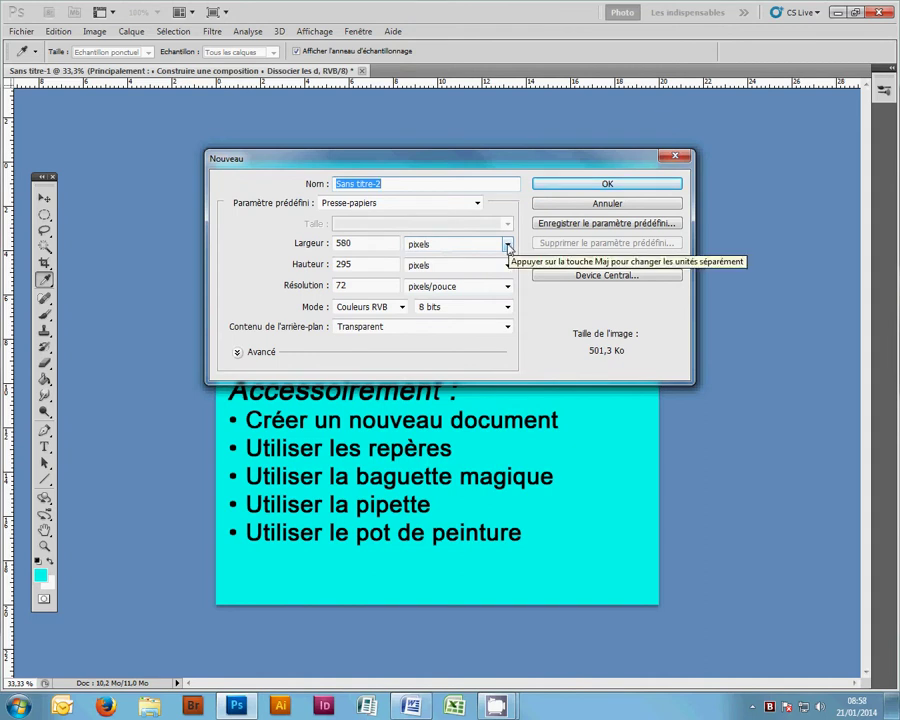
Set the new document's units to centimetres, with a width of 20 cm and a height of 20 cm
click(507, 246)
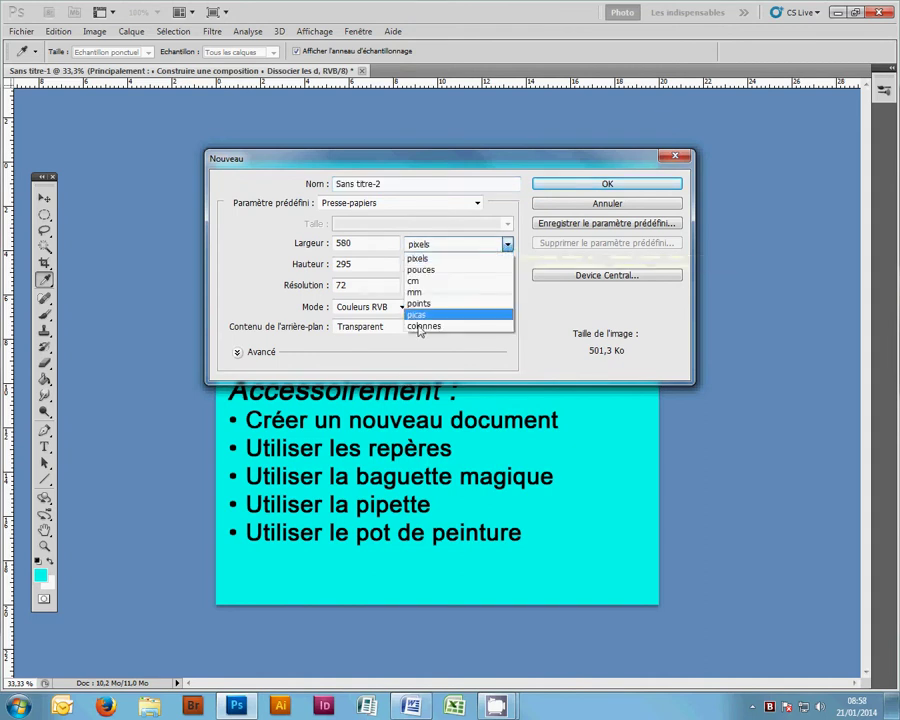
click(427, 283)
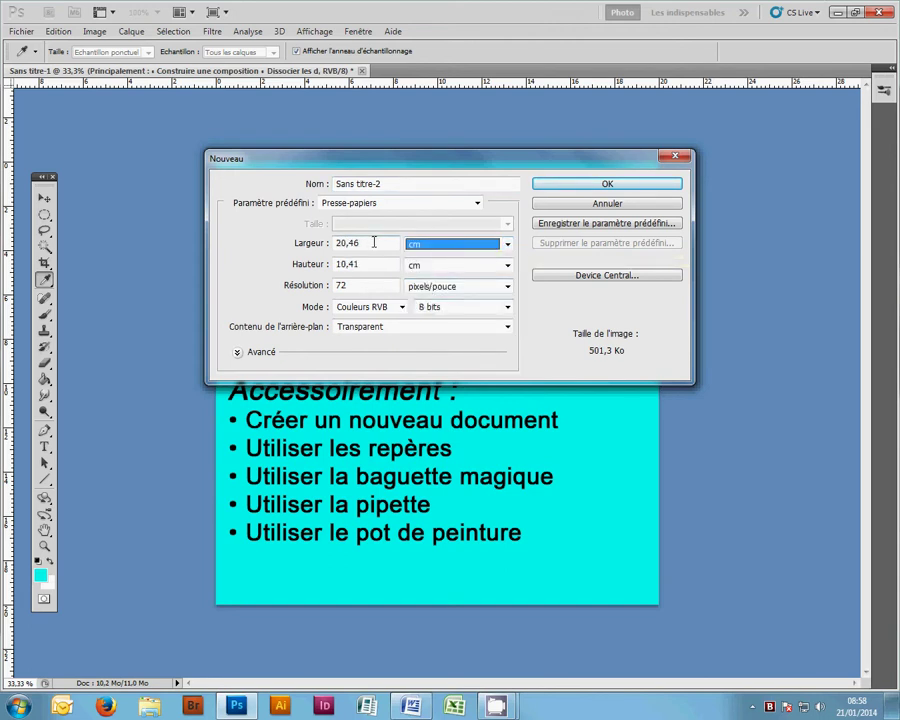
double_click(376, 242)
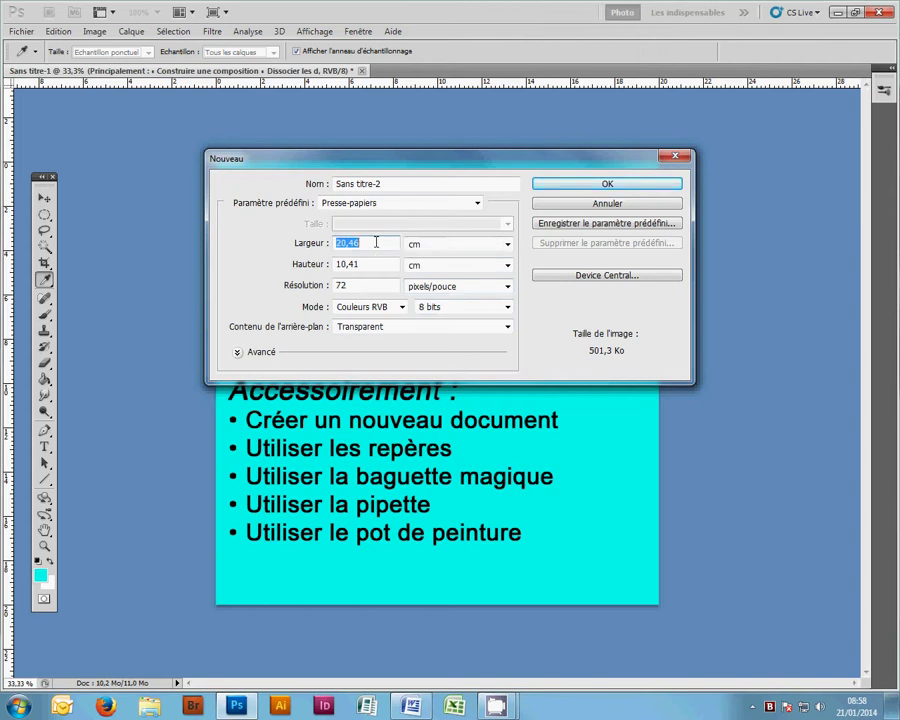
text(20)
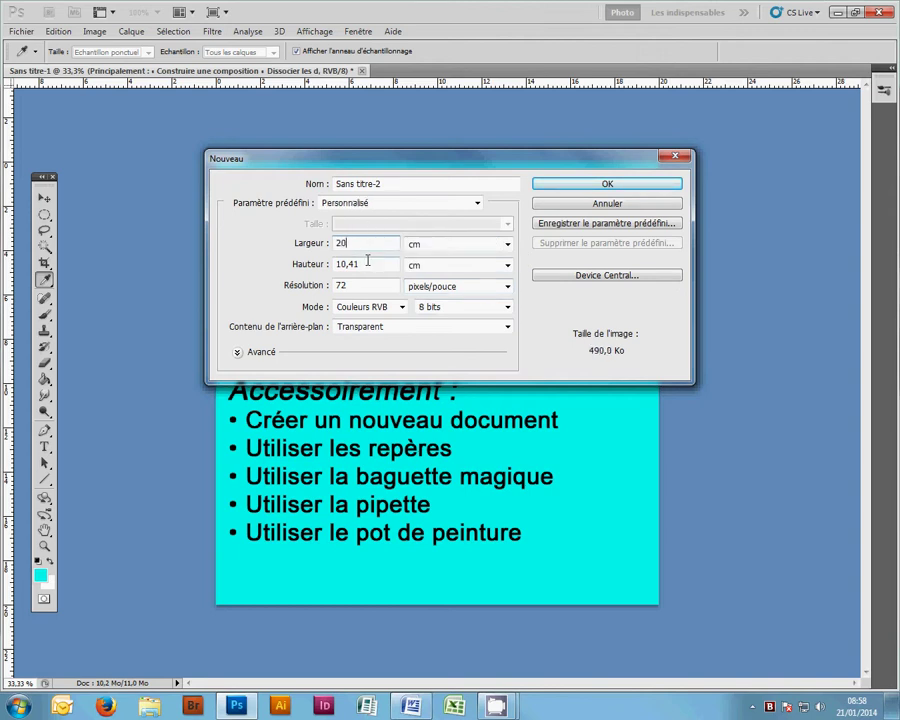
double_click(367, 261)
text(20)
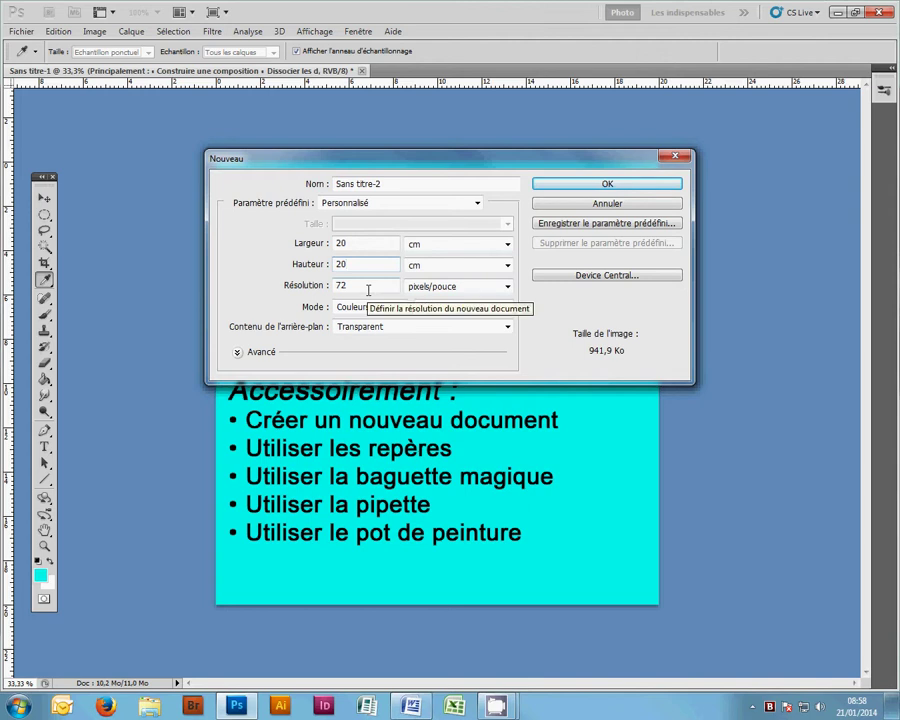
Set the resolution to 240 pixels per inch with a transparent background, and create the document
double_click(368, 289)
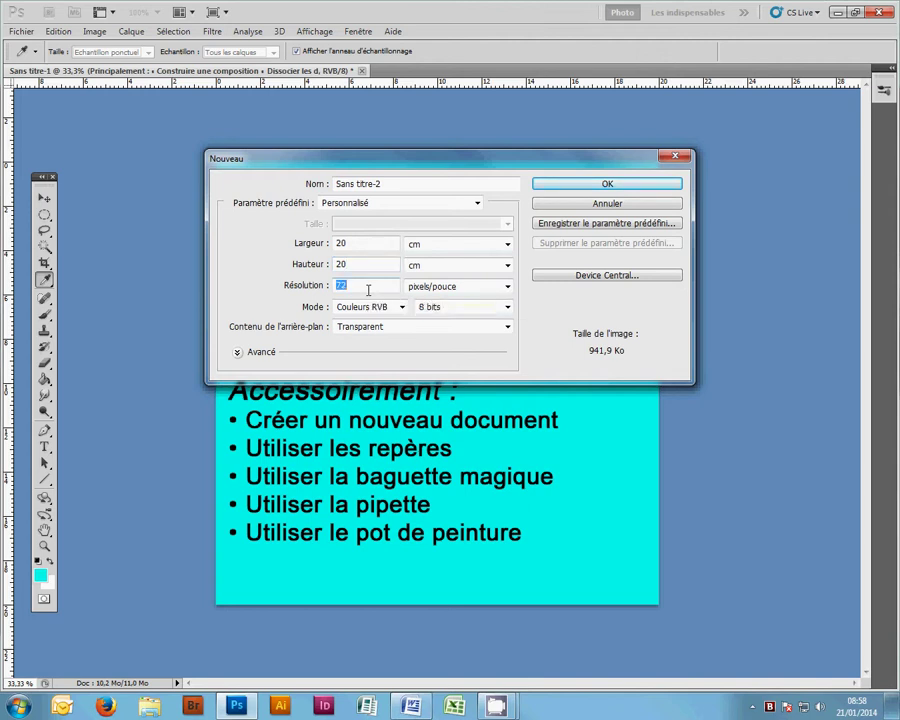
text(240)
click(507, 326)
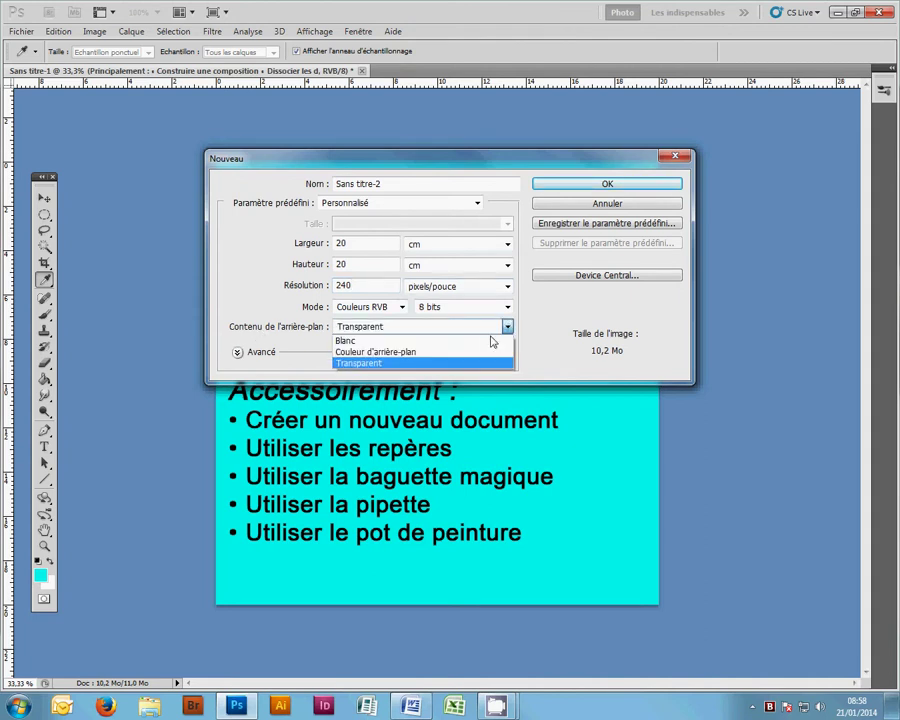
click(379, 365)
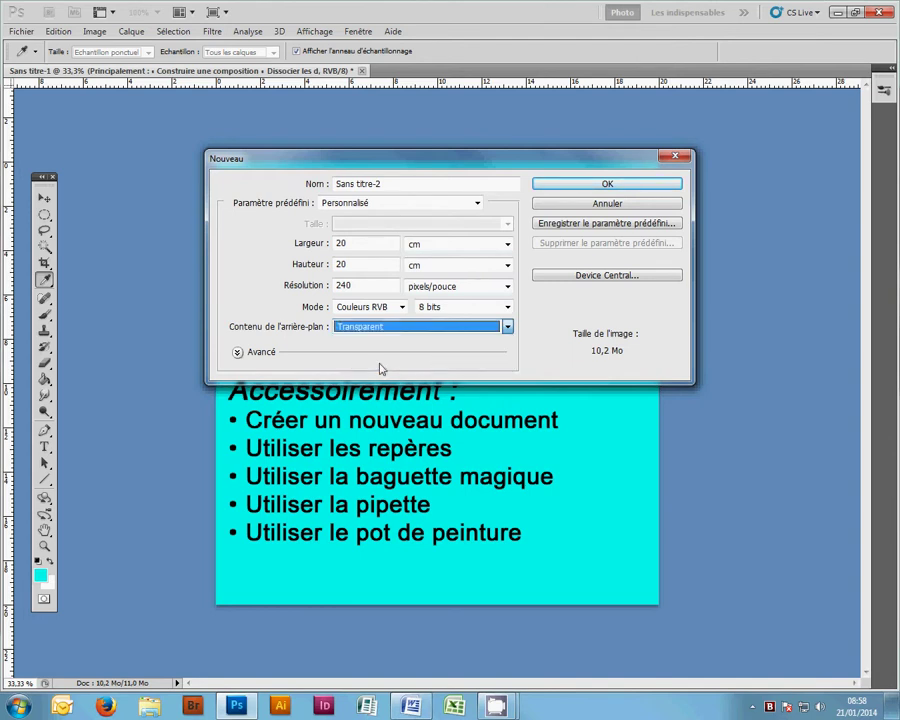
click(608, 185)
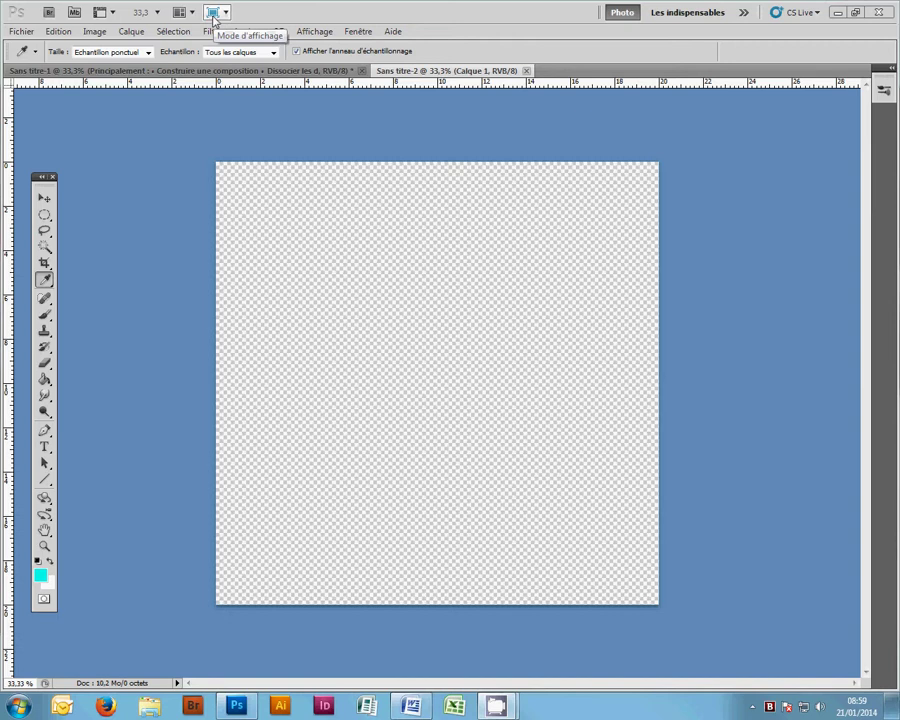
Check that the standard window display mode is active and that snapping applies to guides
click(213, 14)
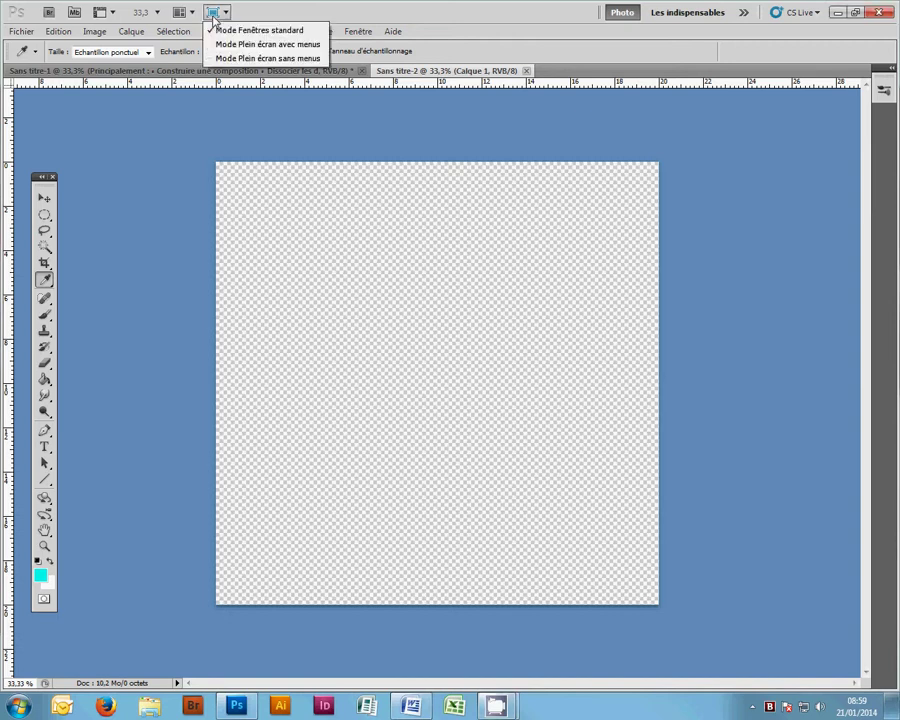
click(259, 33)
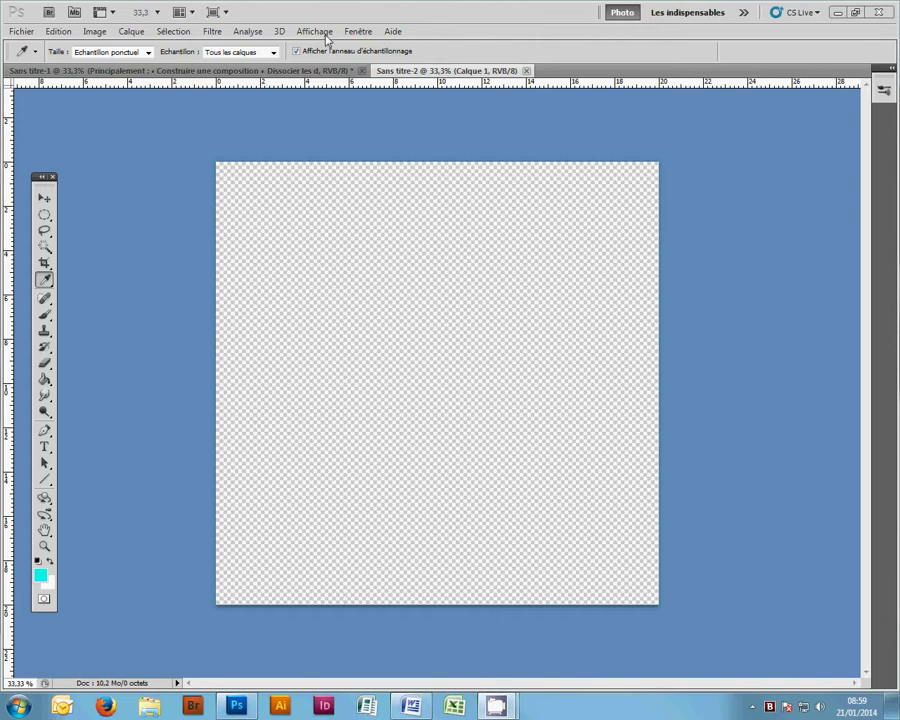
click(322, 33)
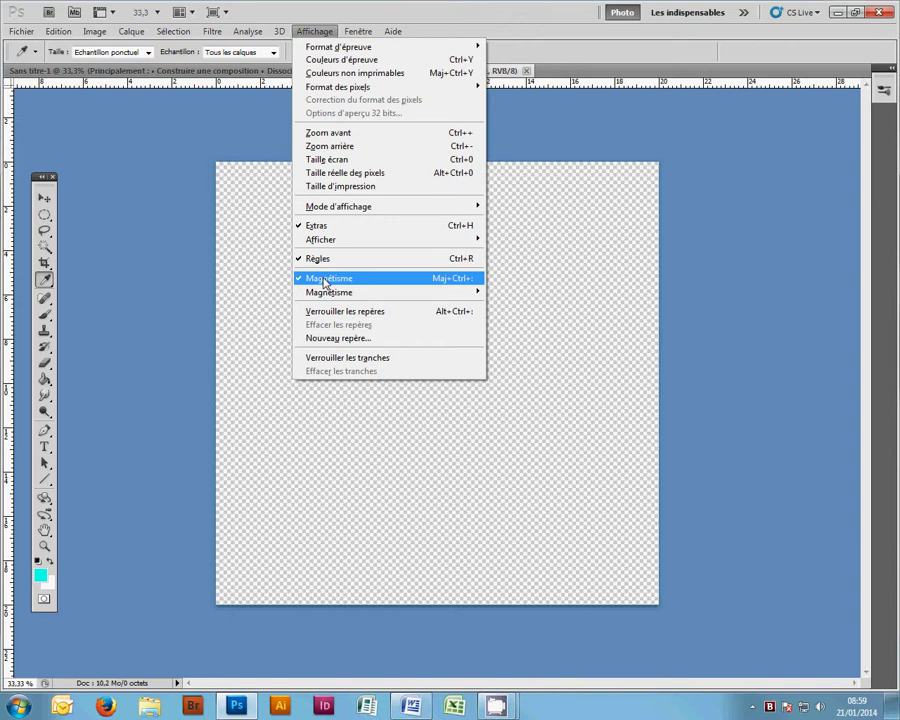
mouse_move(324, 296)
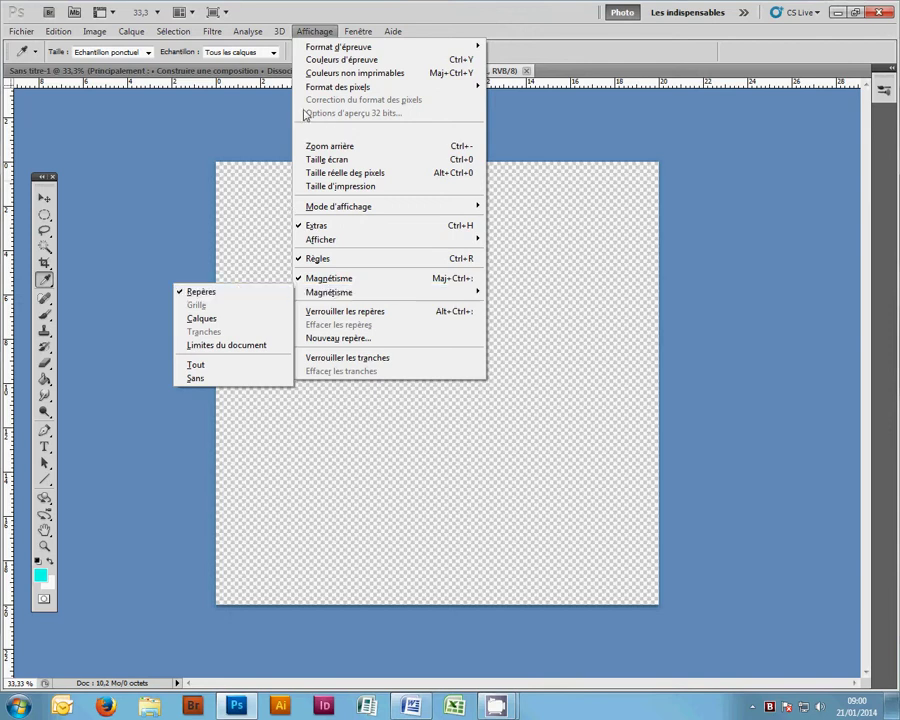
click(321, 34)
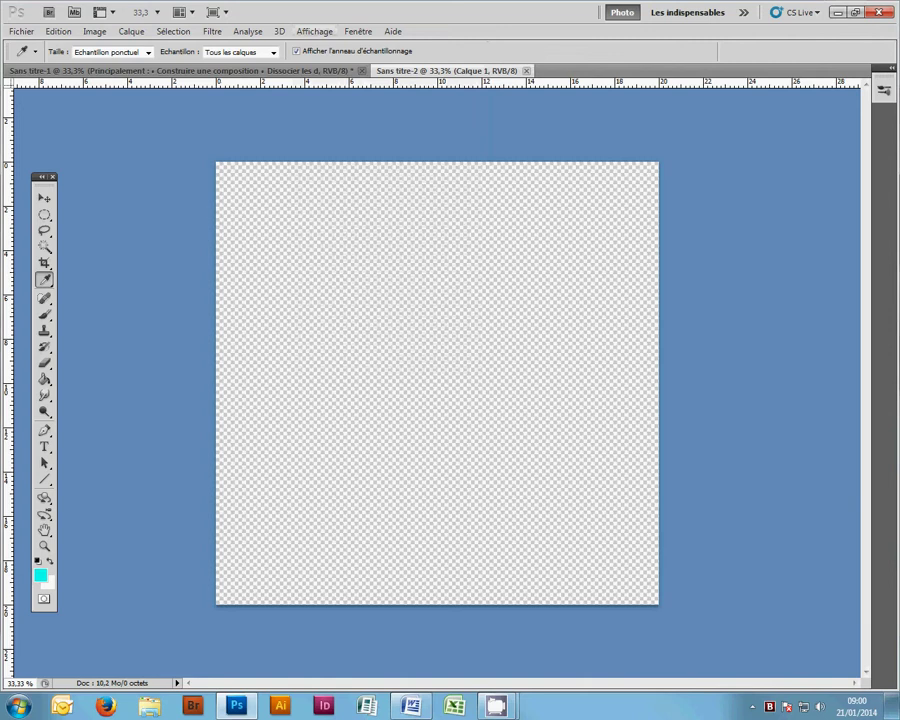
Place horizontal guides at 2 cm and 18 cm and vertical guides at 2 cm and 18 cm from the rulers
key(v)
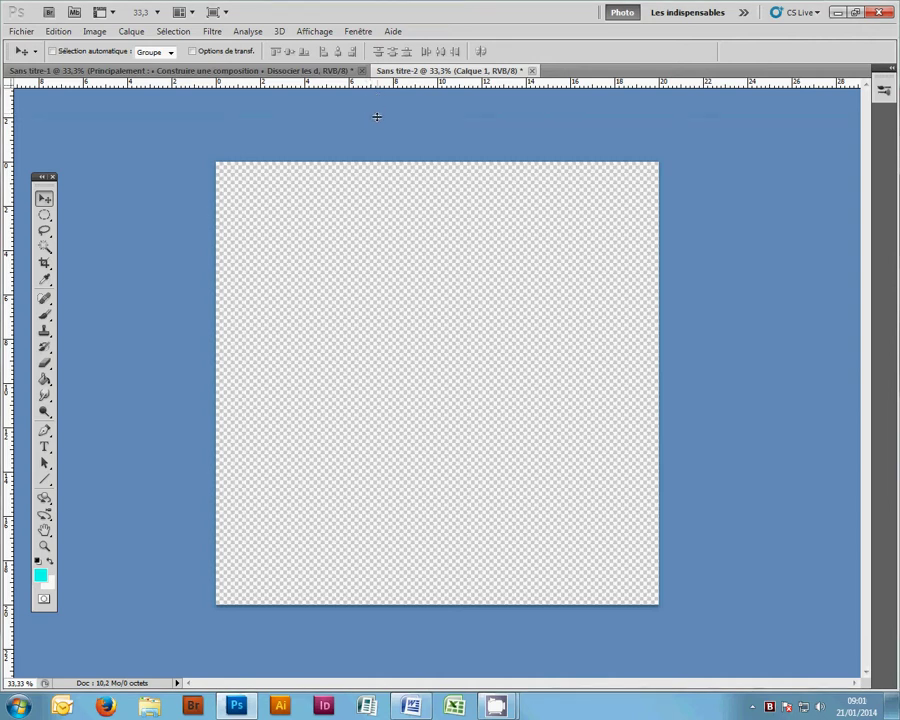
drag(377, 118, 347, 206)
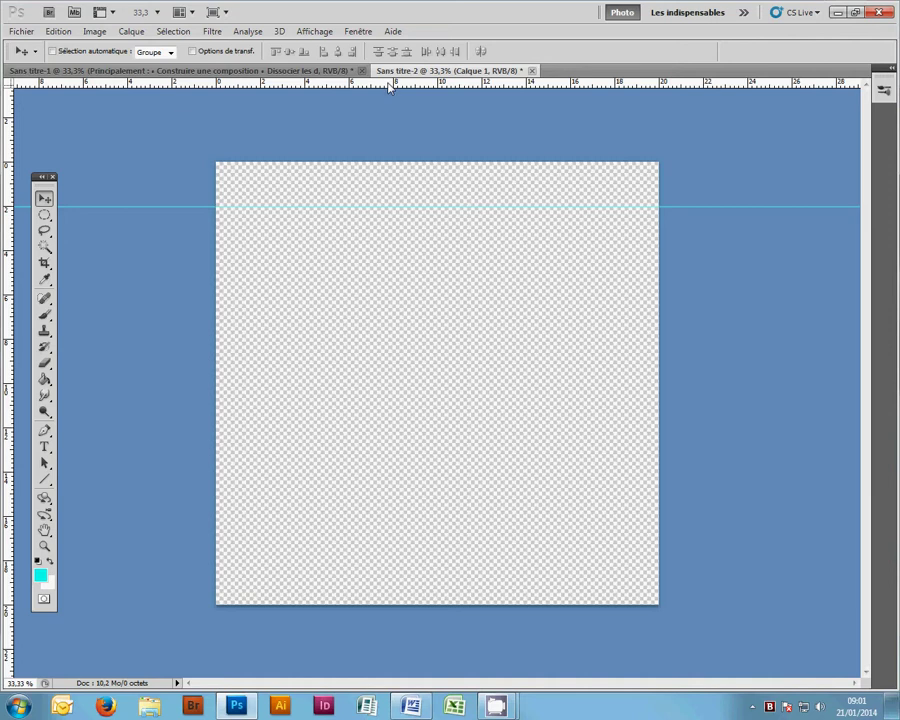
drag(390, 88, 381, 561)
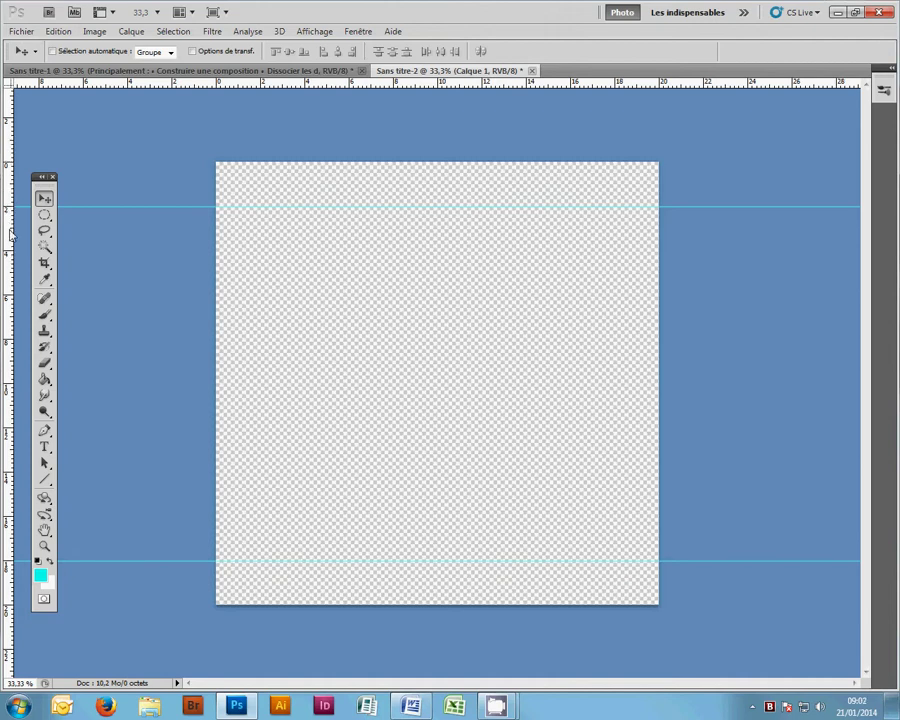
drag(12, 235, 260, 243)
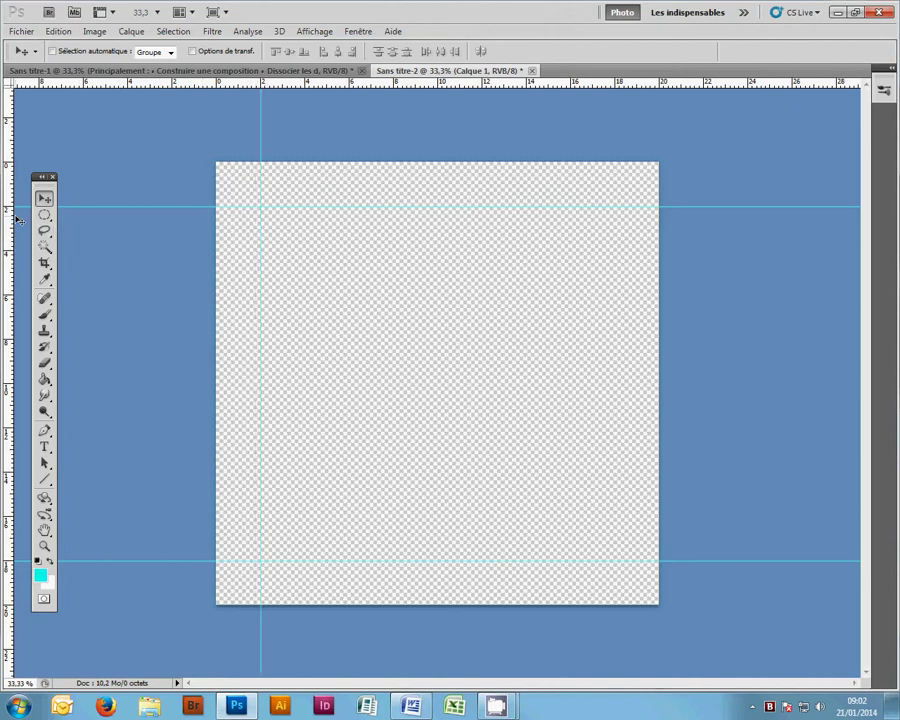
drag(10, 196, 614, 227)
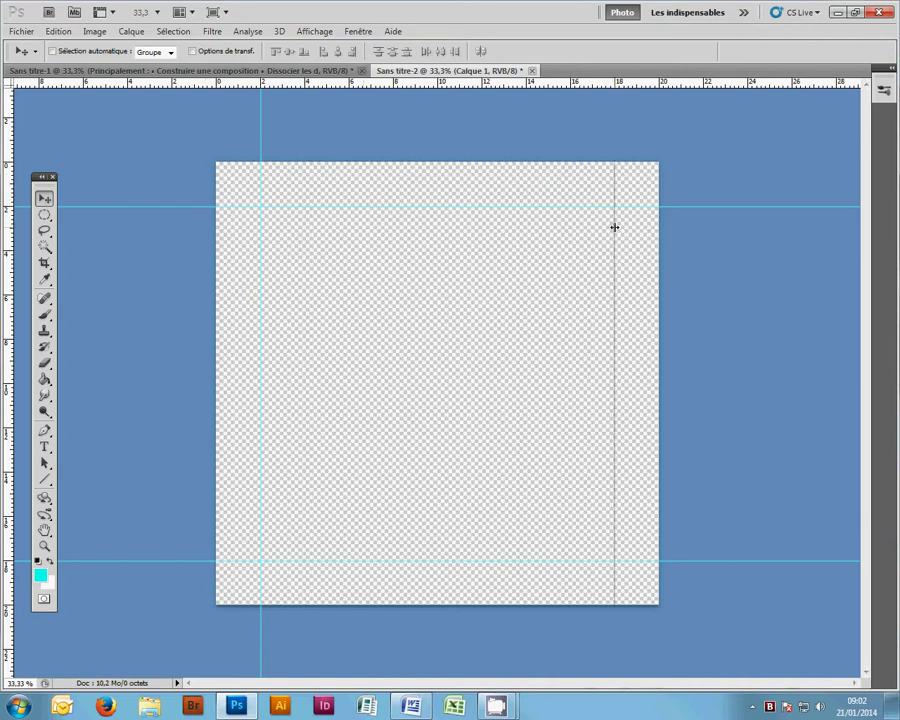
drag(614, 227, 614, 227)
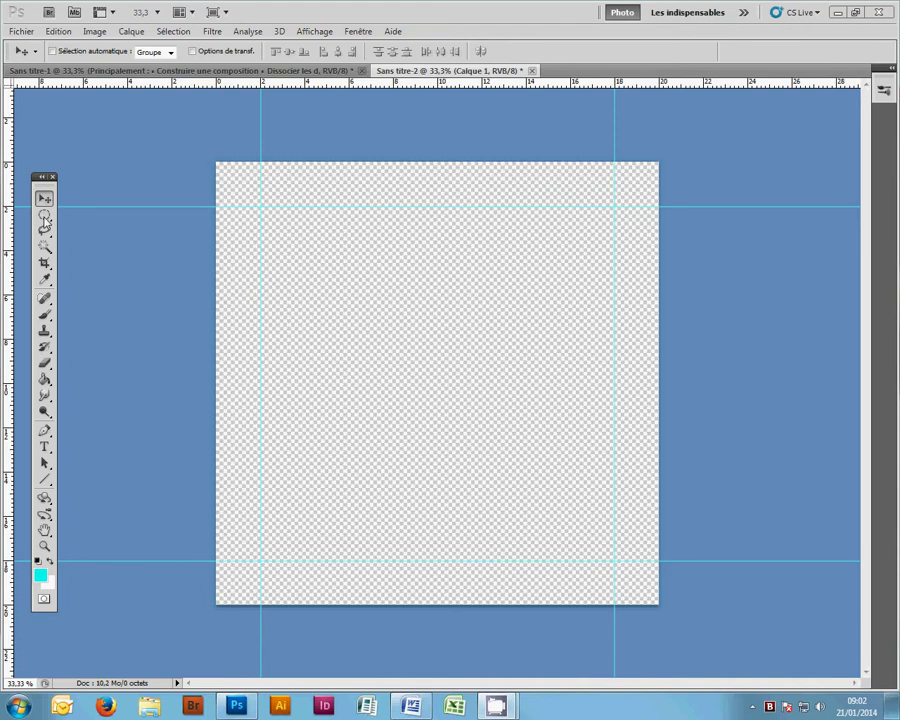
Select the square area enclosed by the four guides with the Rectangular Marquee tool
click(44, 215)
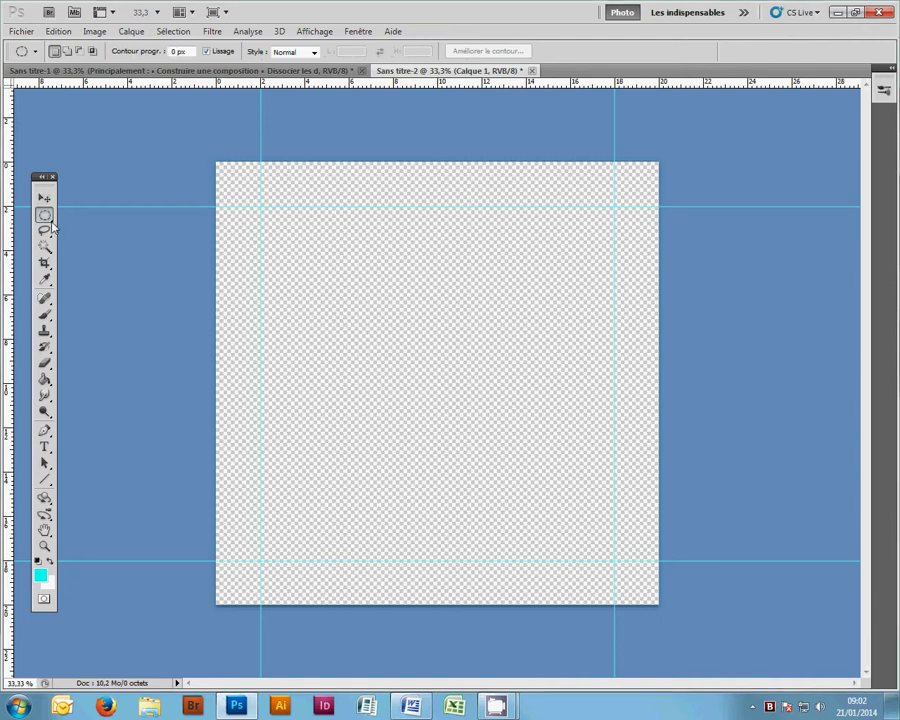
click(52, 224)
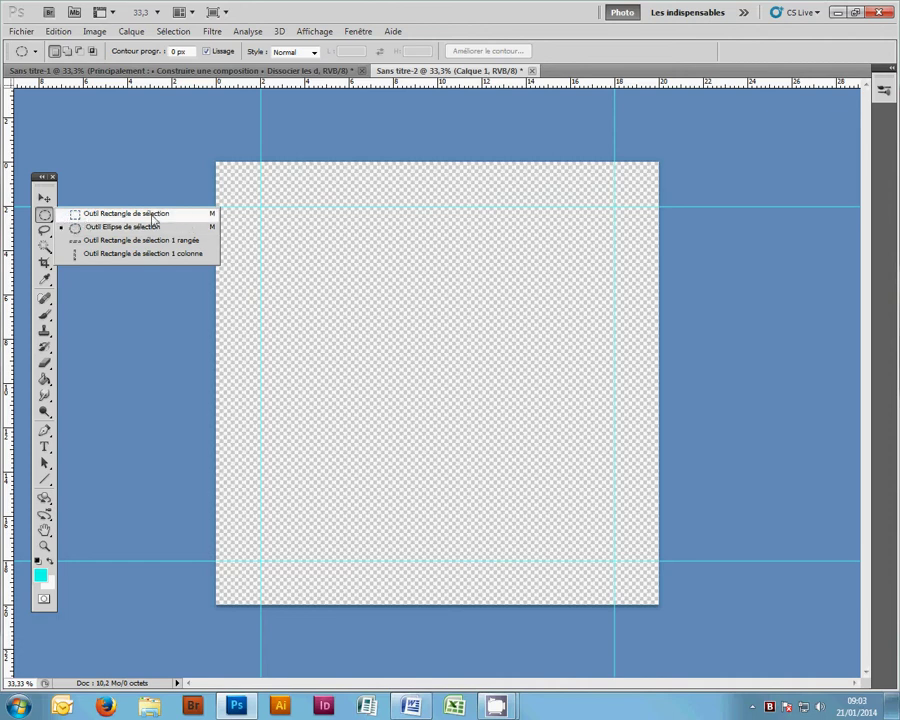
click(153, 216)
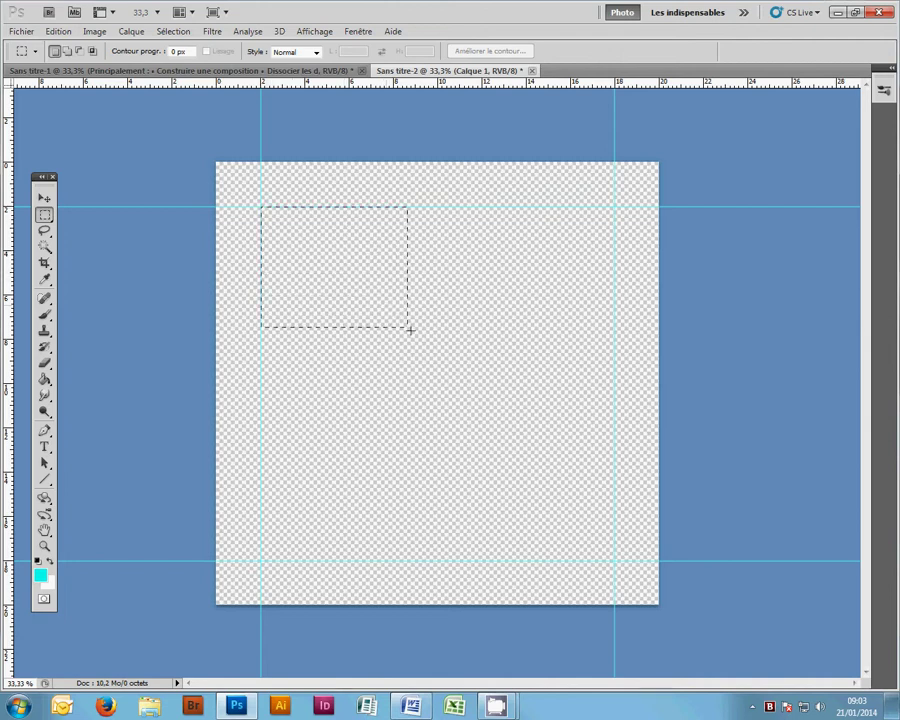
drag(410, 329, 611, 560)
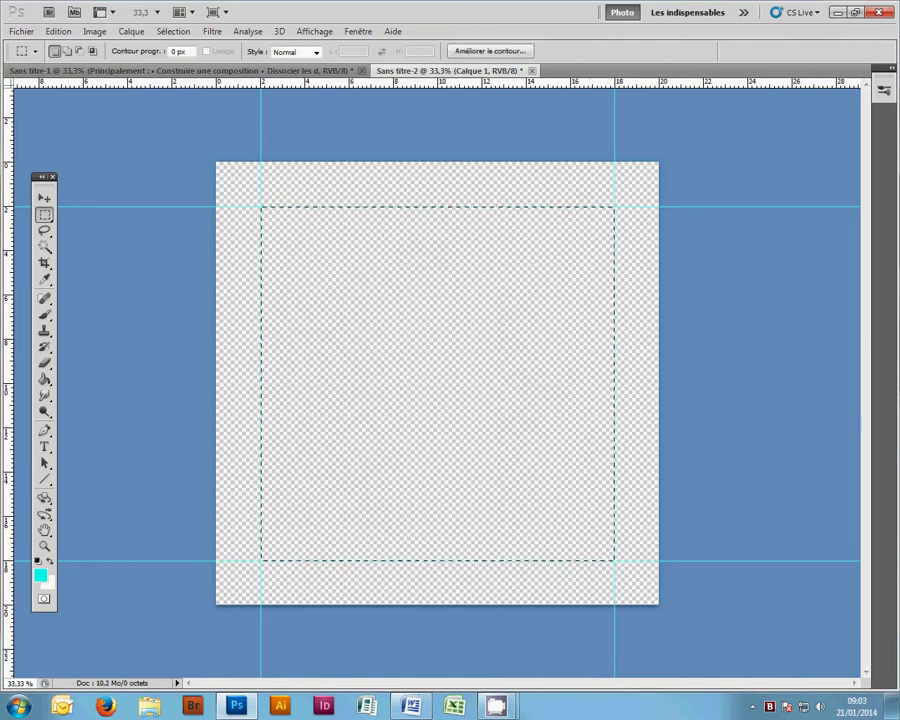
key(ctrl+d)
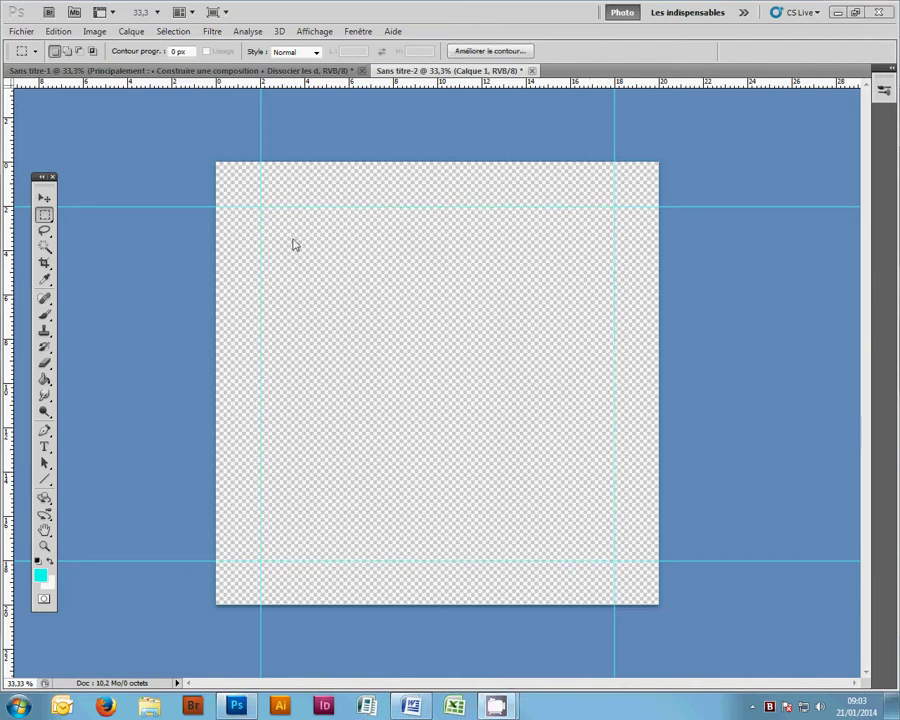
click(173, 31)
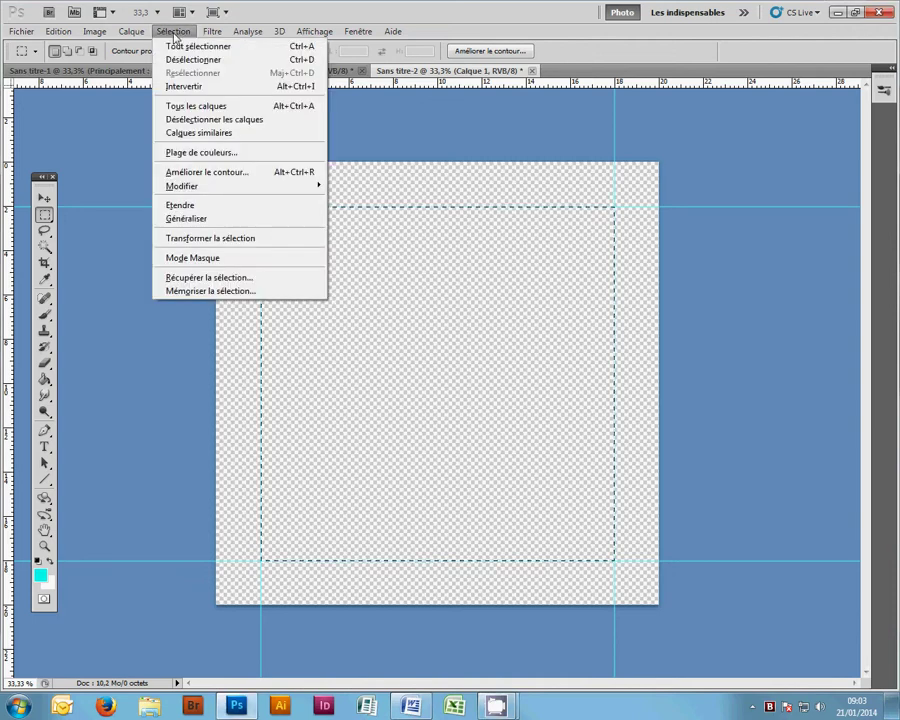
click(176, 34)
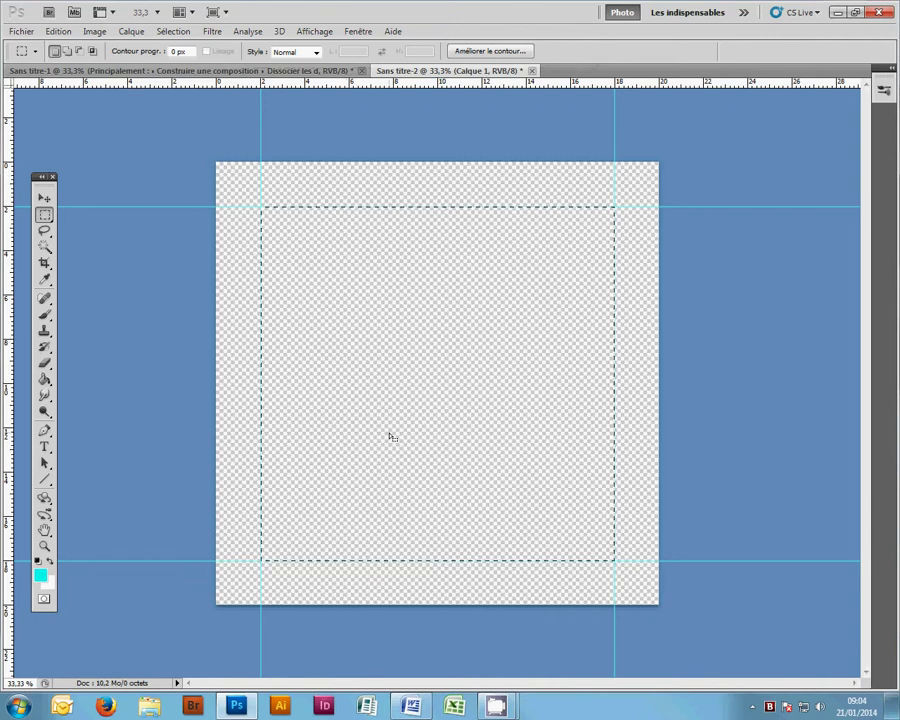
Set the foreground colour to pinkish red (f4285d) and fill the square selection with it using the Paint Bucket
click(41, 577)
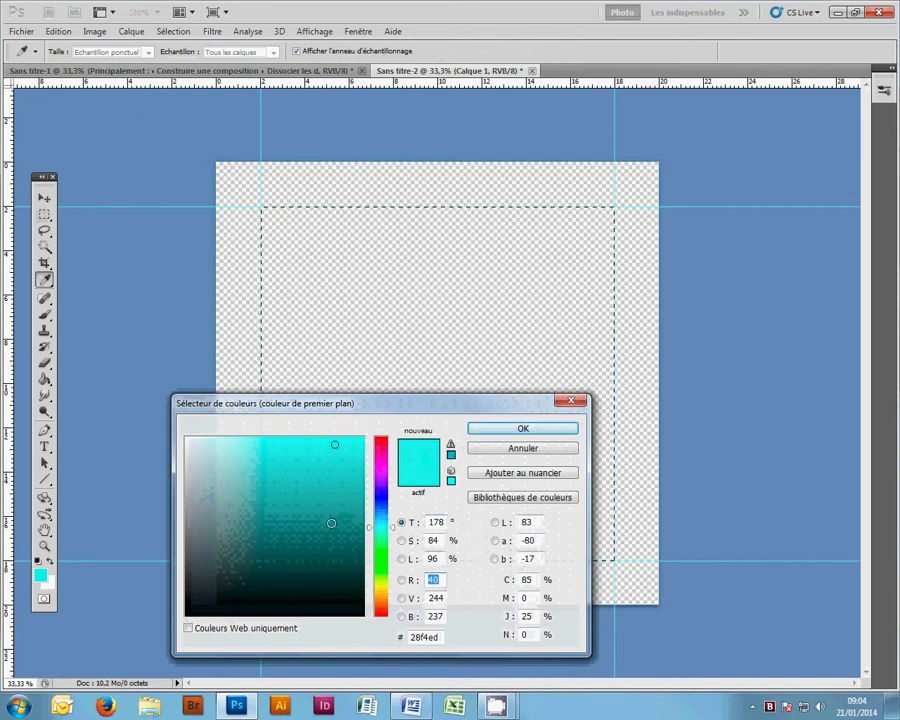
click(386, 446)
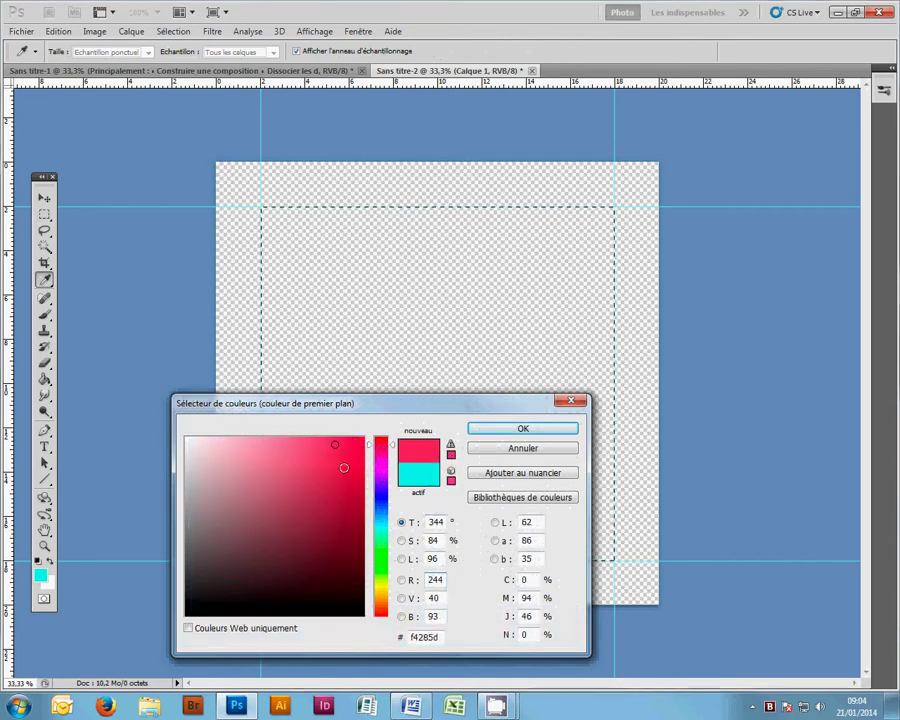
click(523, 429)
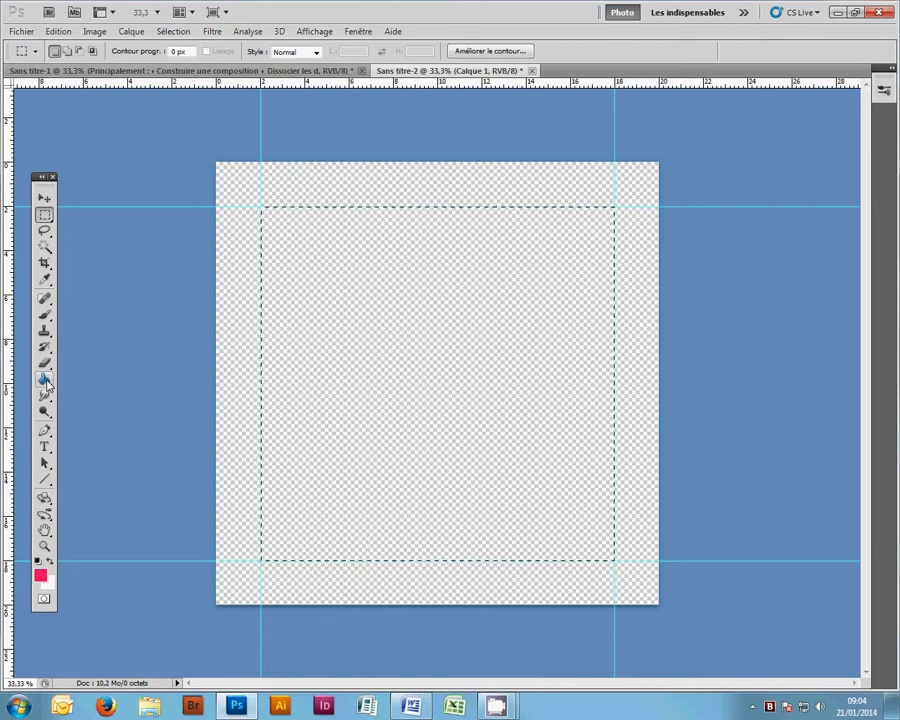
click(44, 380)
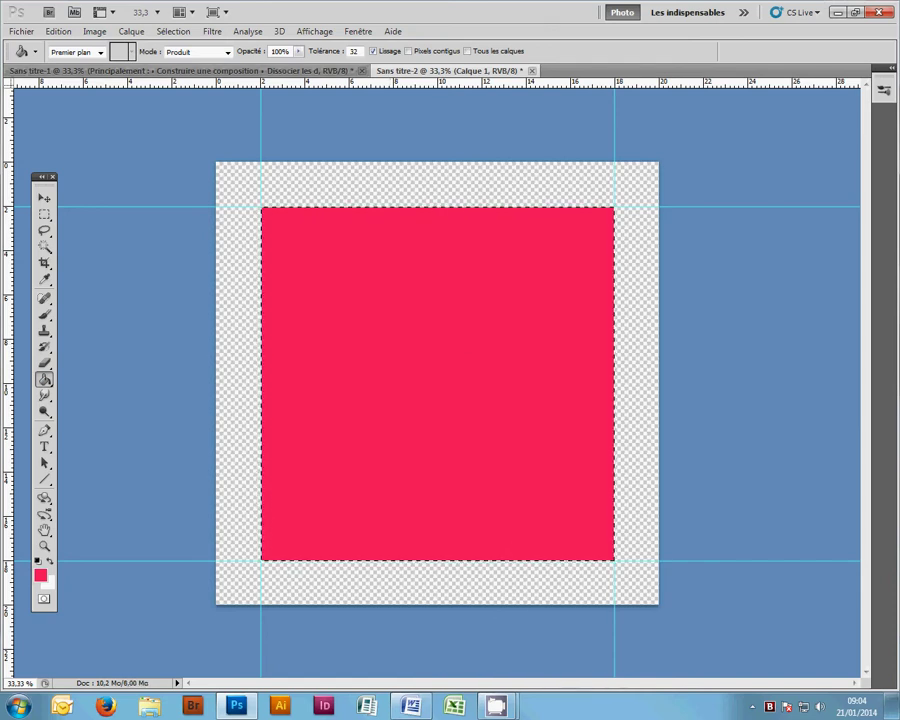
Switch to the Move tool and deselect the filled square
key(ctrl+d)
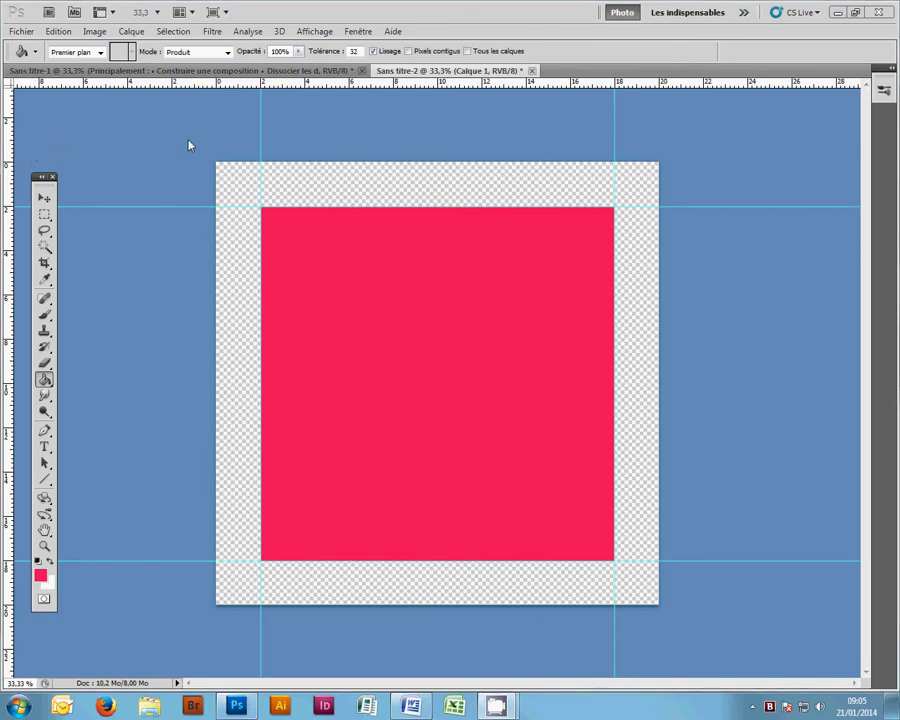
key(ctrl+z)
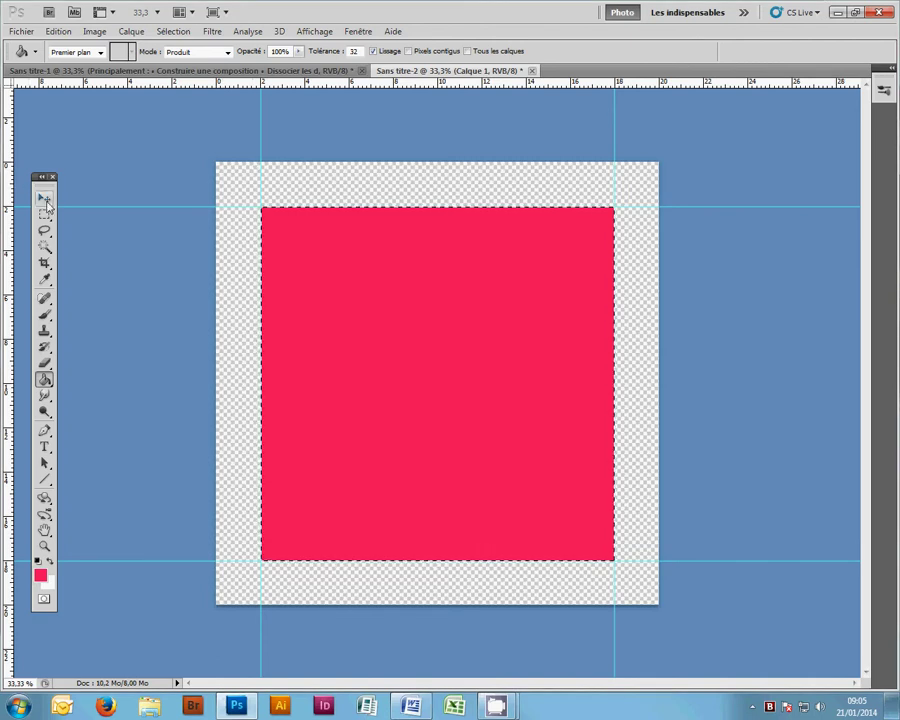
click(44, 198)
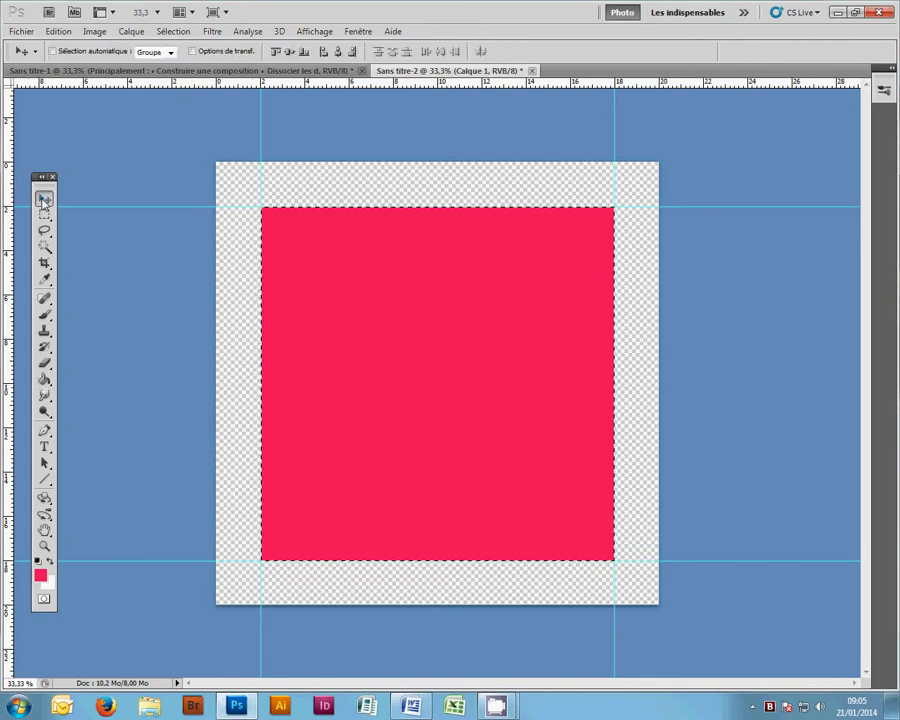
key(ctrl+d)
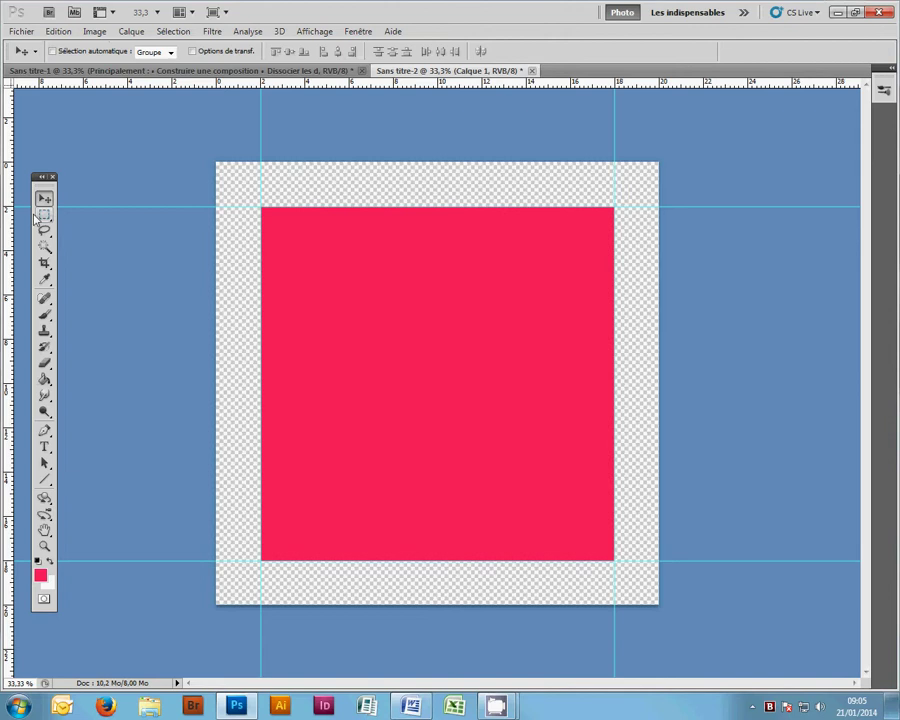
Place additional vertical guides at 3 cm and 9 cm and horizontal guides at 3 cm and 9 cm
drag(18, 188, 282, 231)
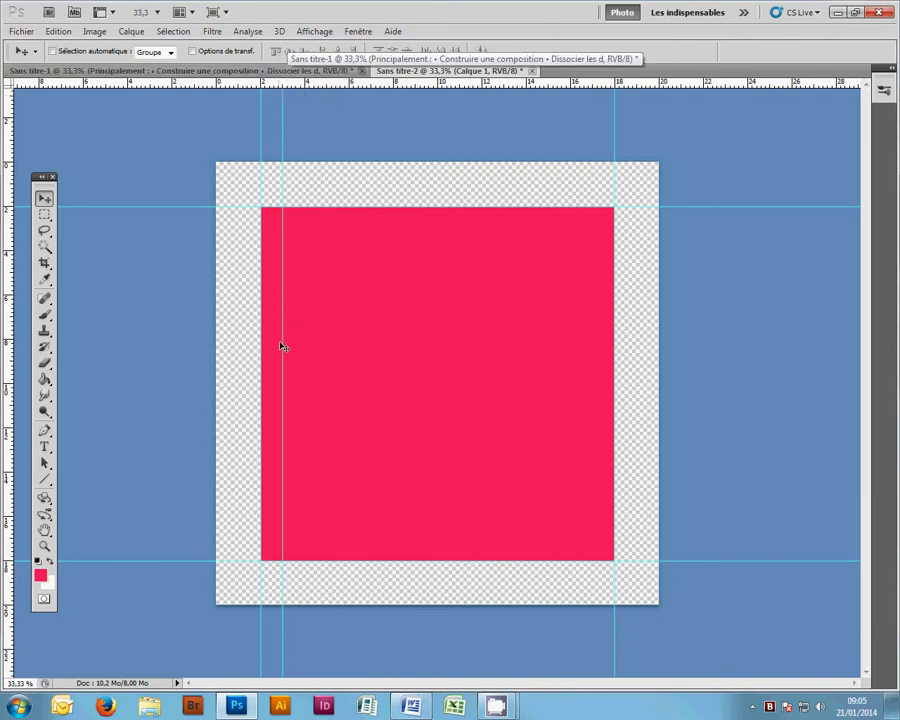
drag(8, 160, 416, 294)
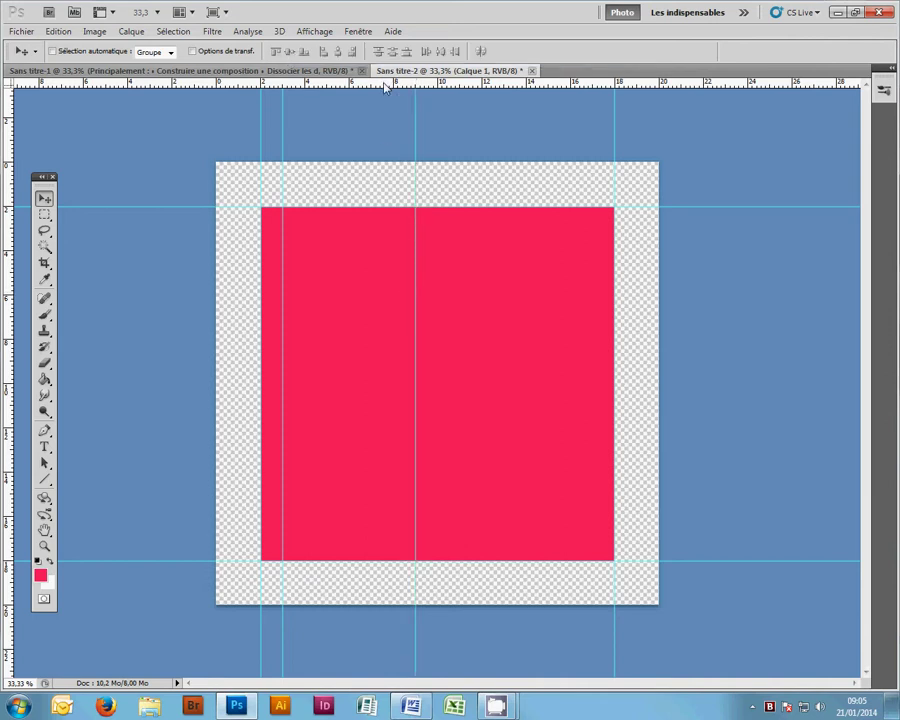
drag(385, 87, 379, 228)
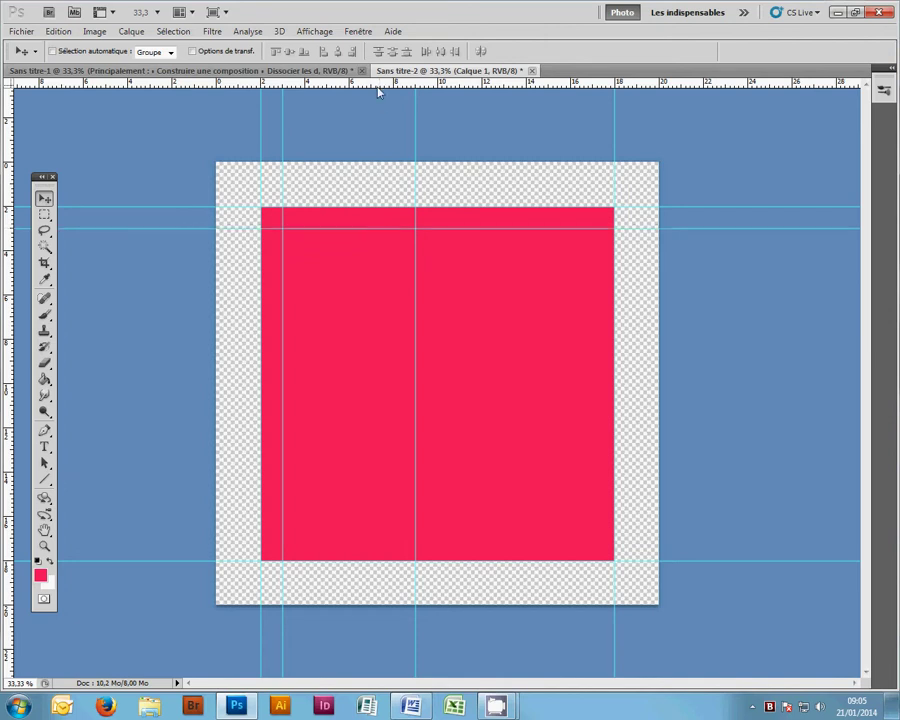
drag(378, 82, 360, 361)
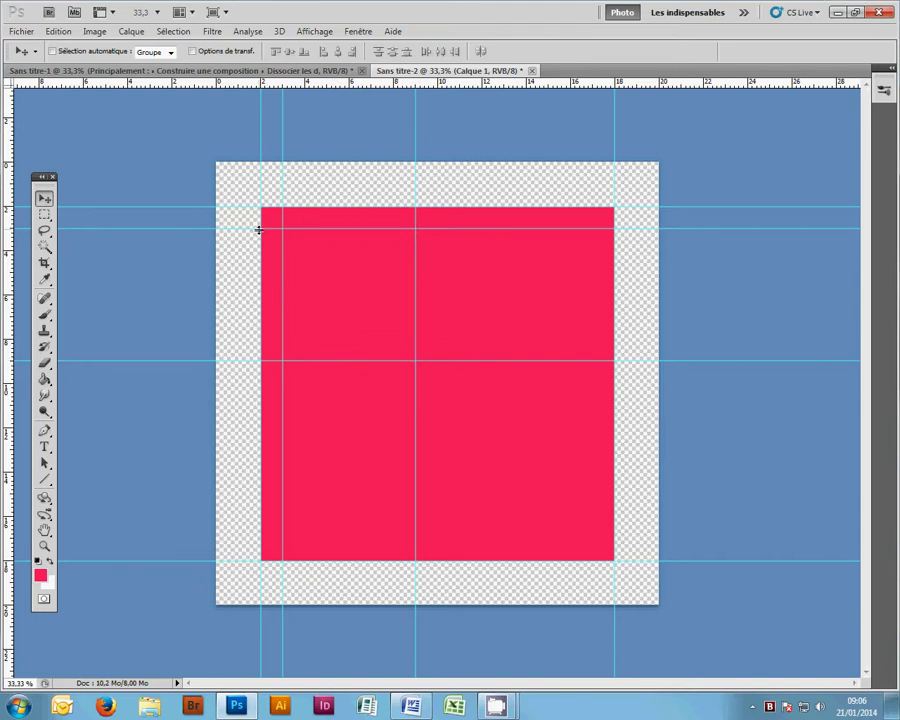
Select the square between the 3 cm and 9 cm guides with the Rectangular Marquee tool and delete its red pixels
click(45, 215)
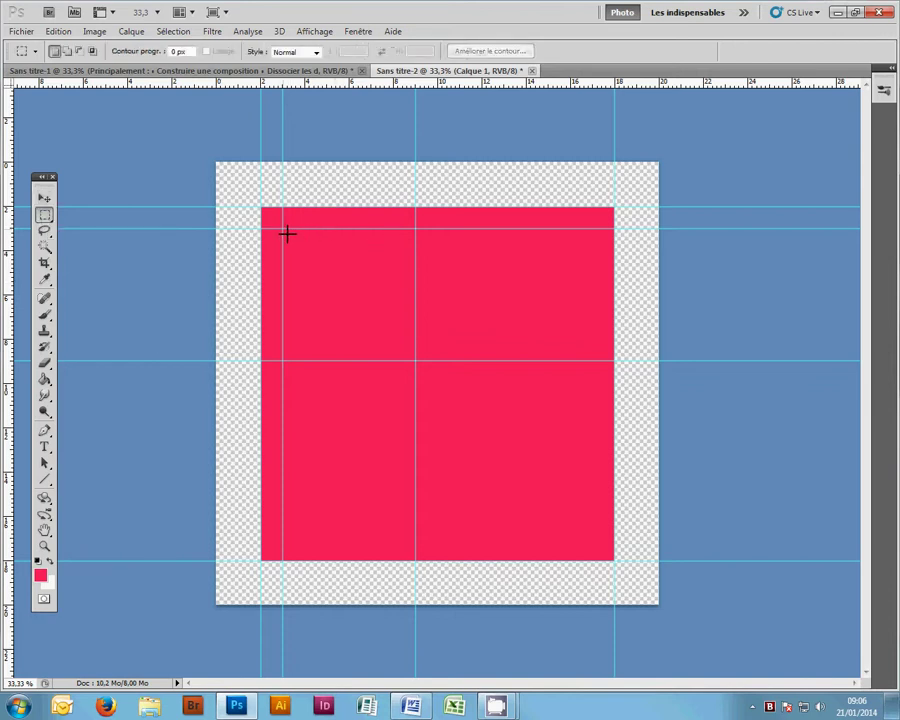
drag(288, 235, 412, 357)
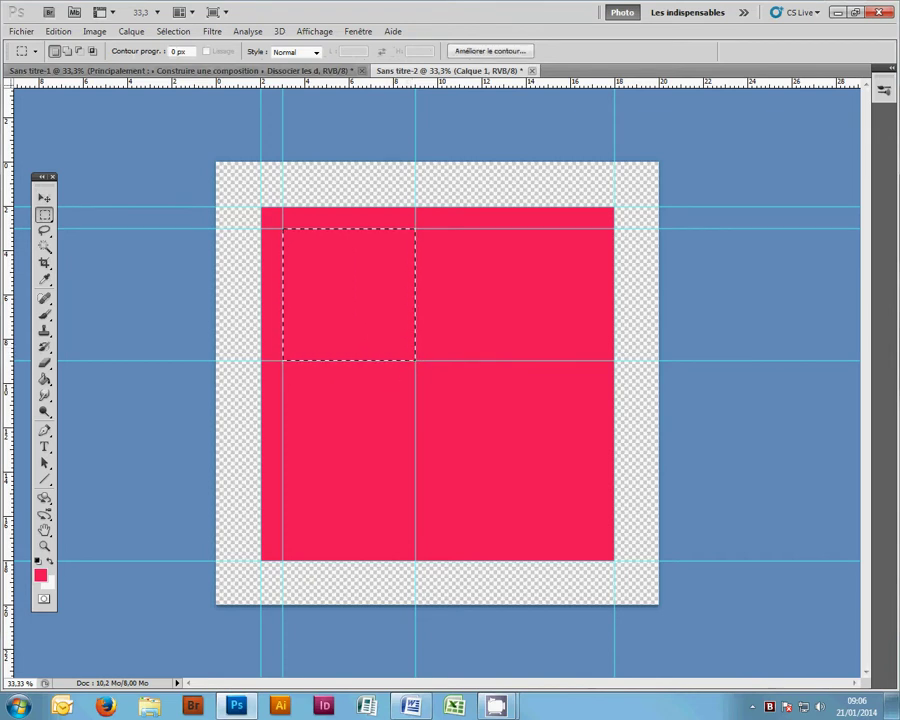
key(ctrl+d)
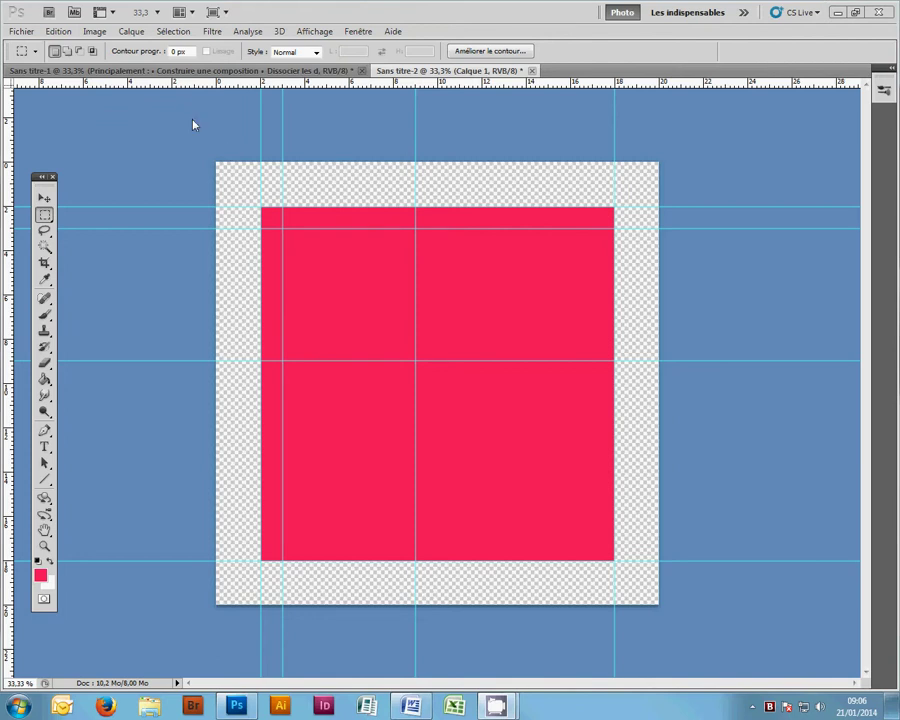
click(175, 32)
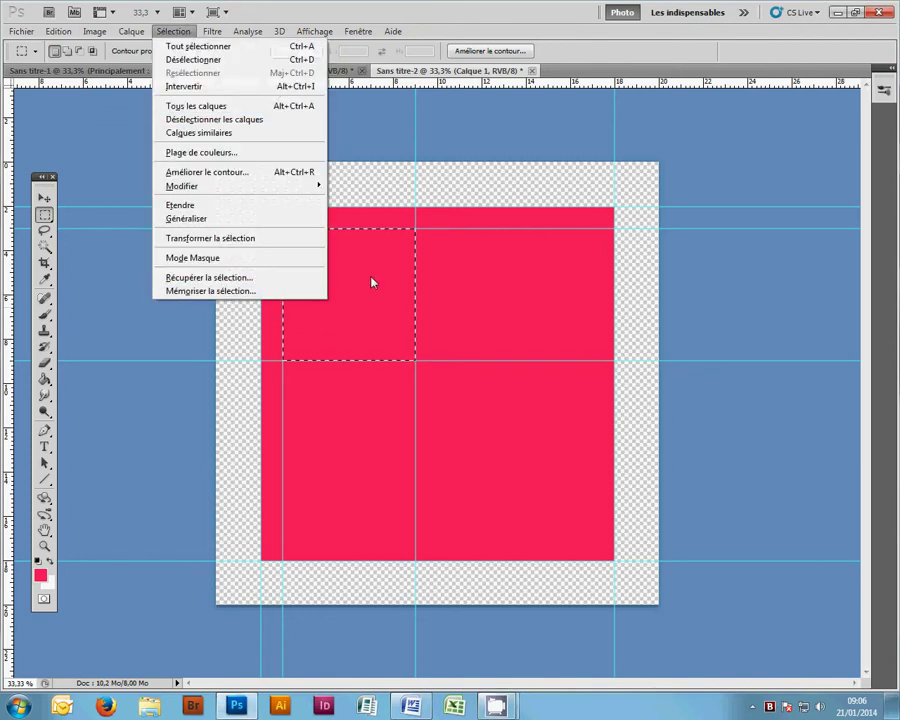
click(390, 144)
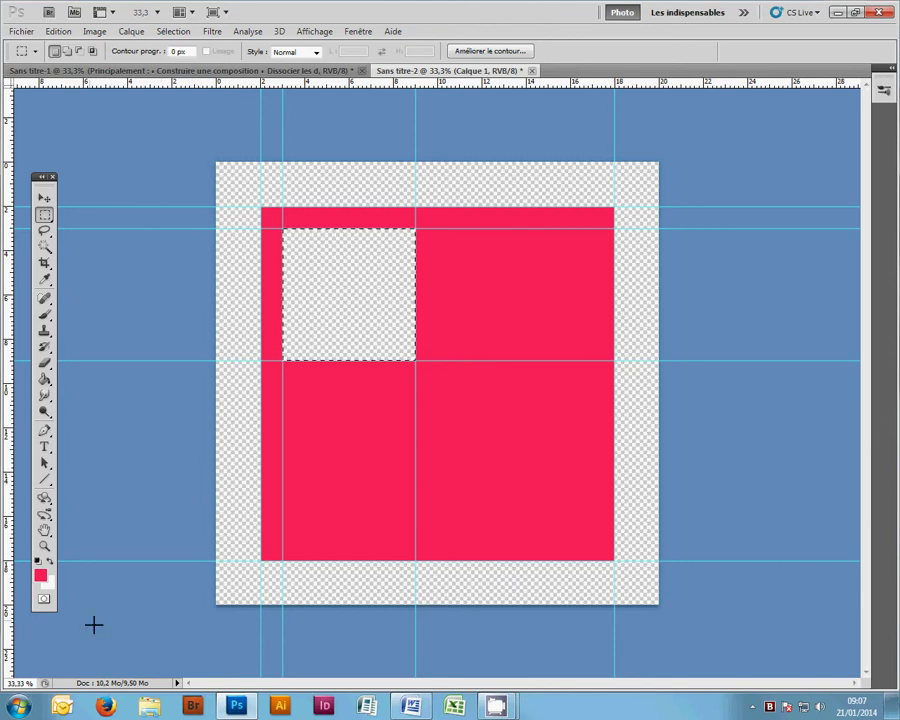
Set the foreground colour to orange (d38532) and fill the emptied square selection with it using the Paint Bucket
click(41, 578)
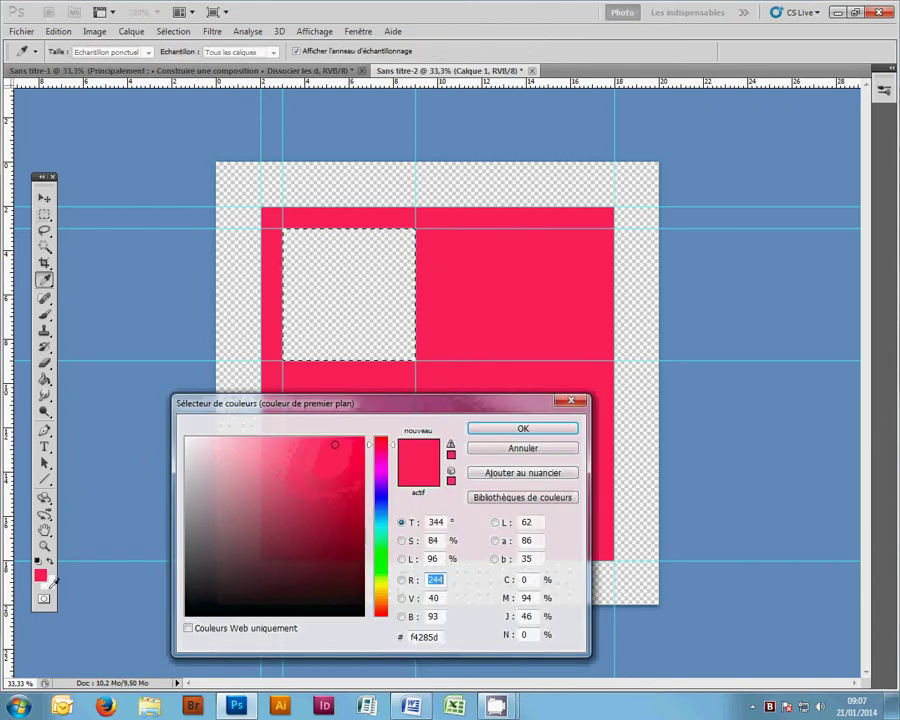
click(381, 589)
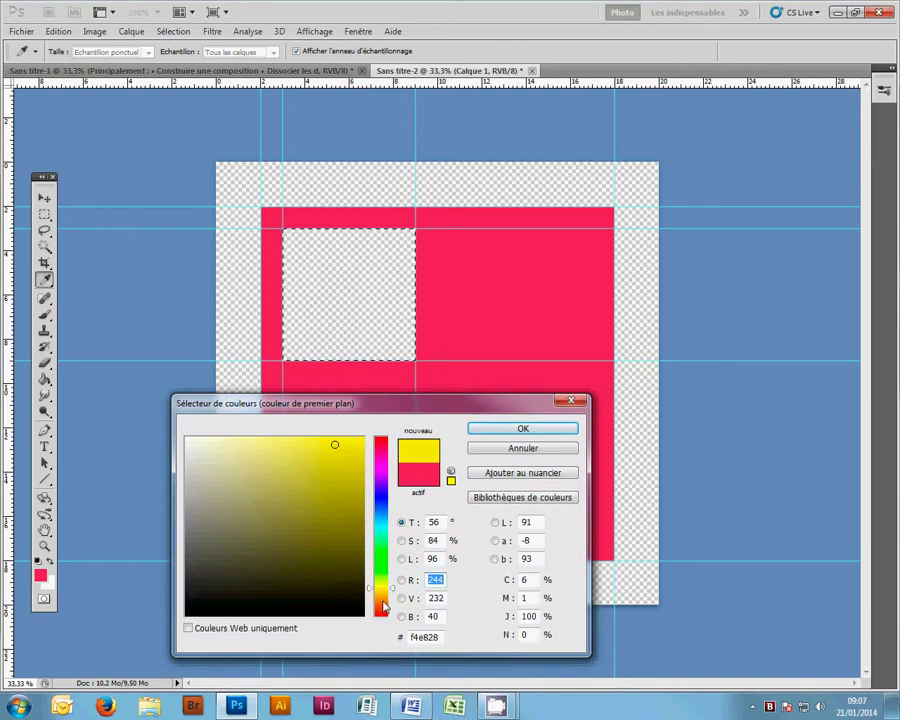
click(383, 600)
click(322, 467)
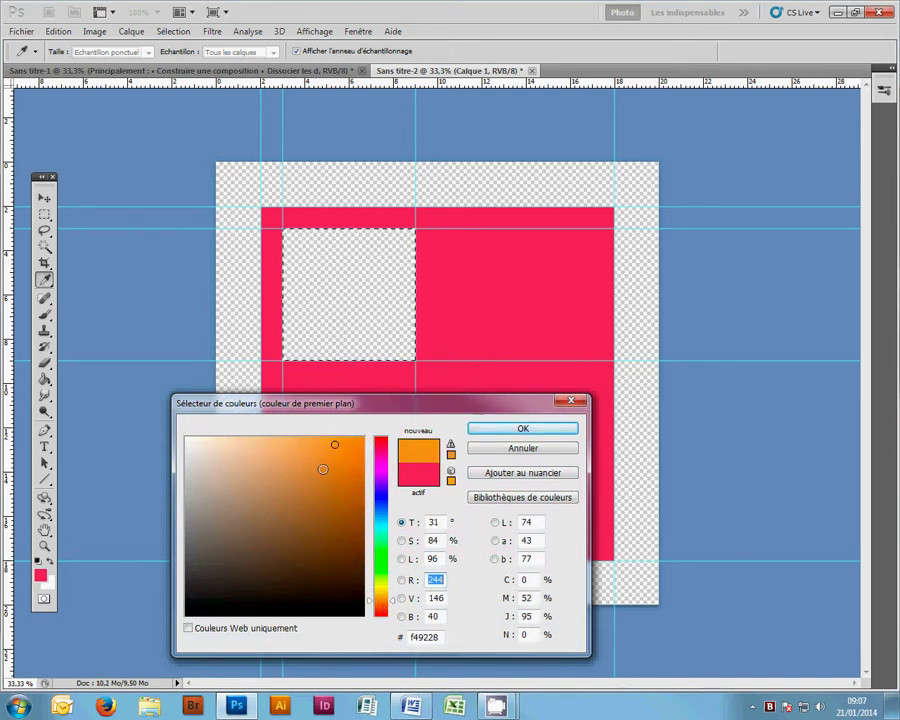
click(497, 432)
key(m)
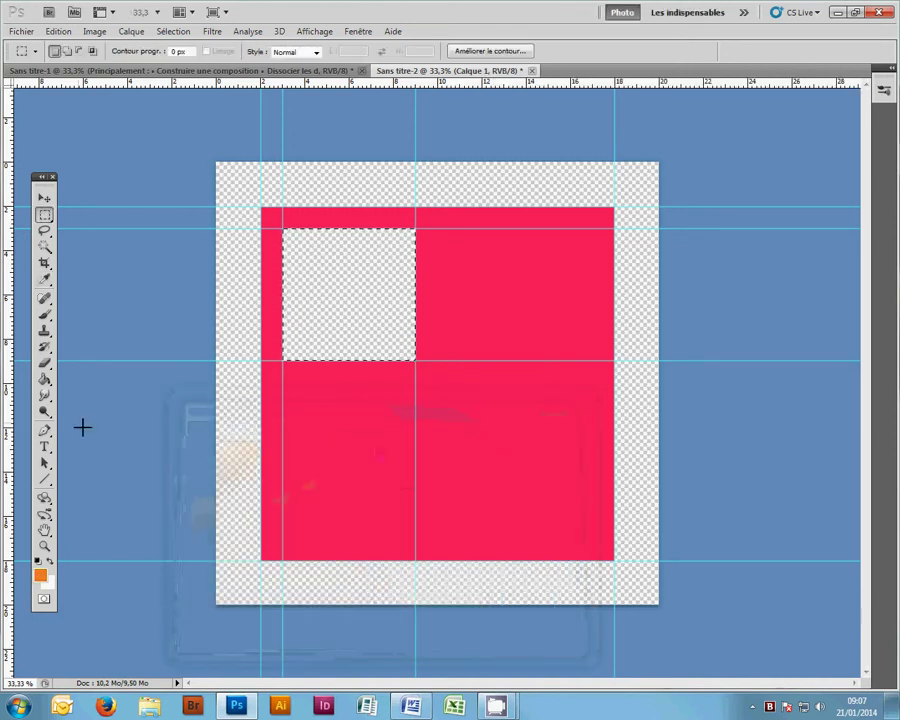
click(44, 379)
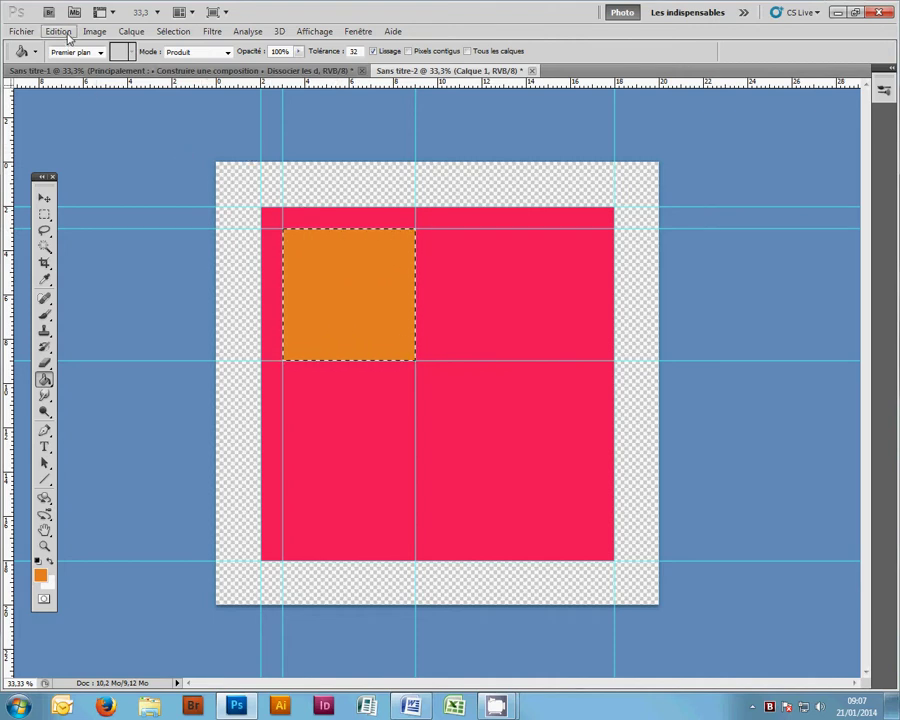
Stroke the orange square with a 10 px black (030303) outline positioned inside the selection, and deselect it
click(58, 31)
click(118, 246)
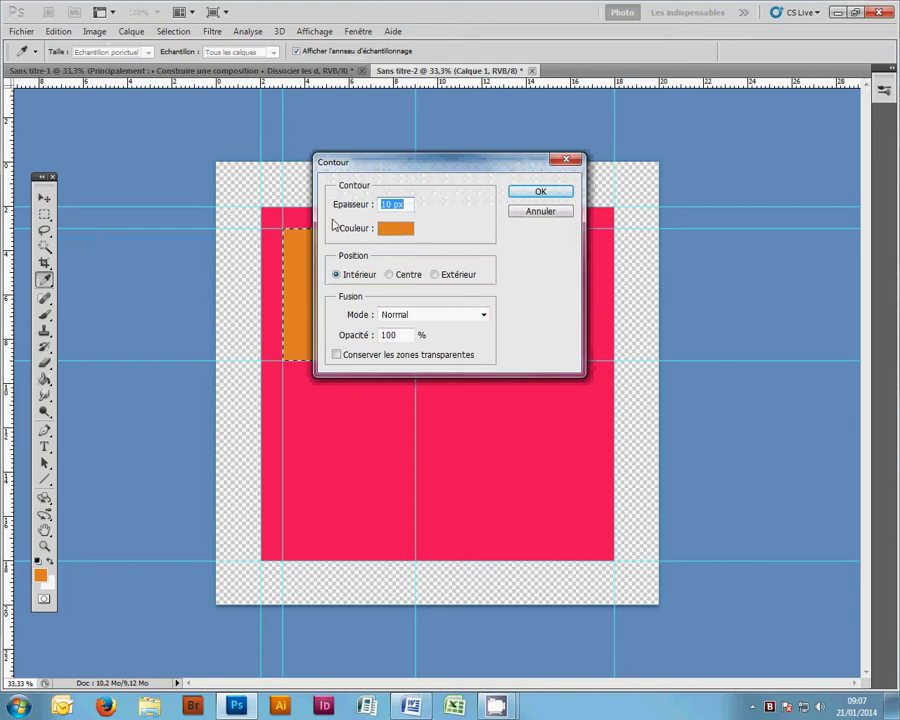
click(405, 237)
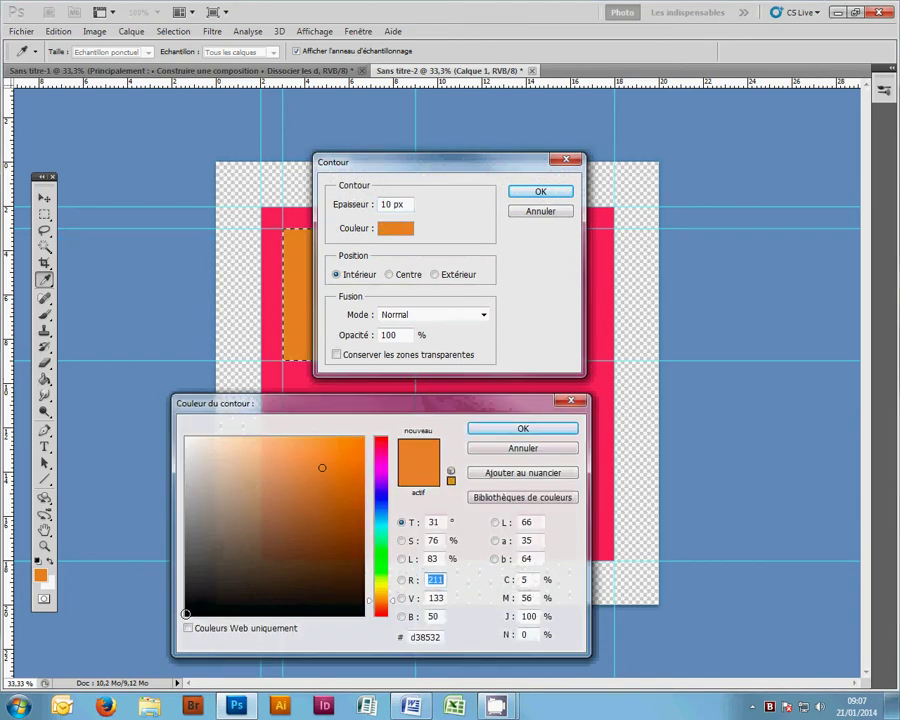
click(185, 614)
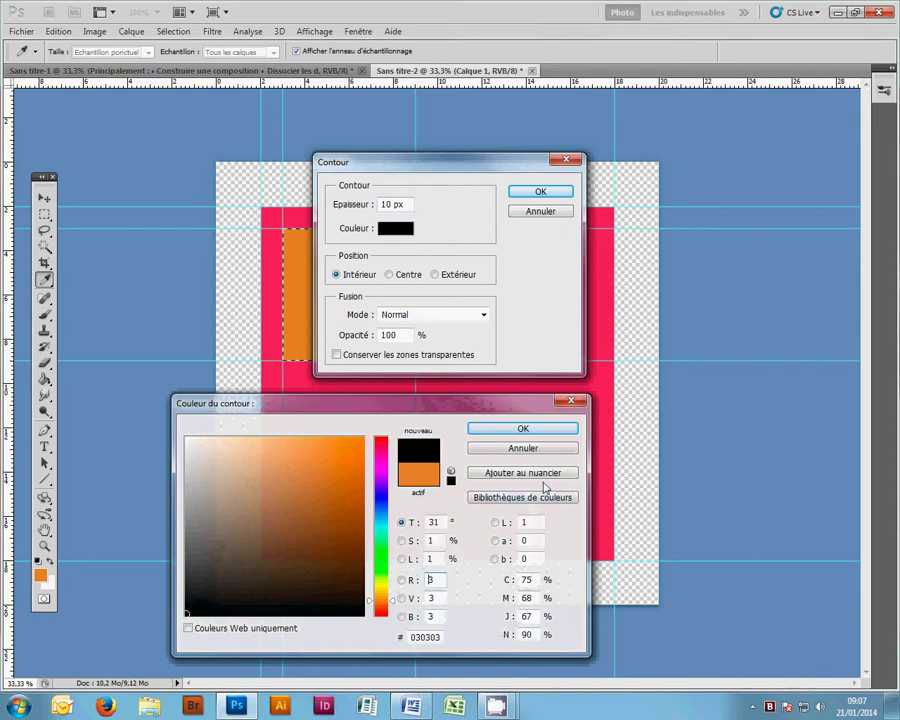
click(568, 429)
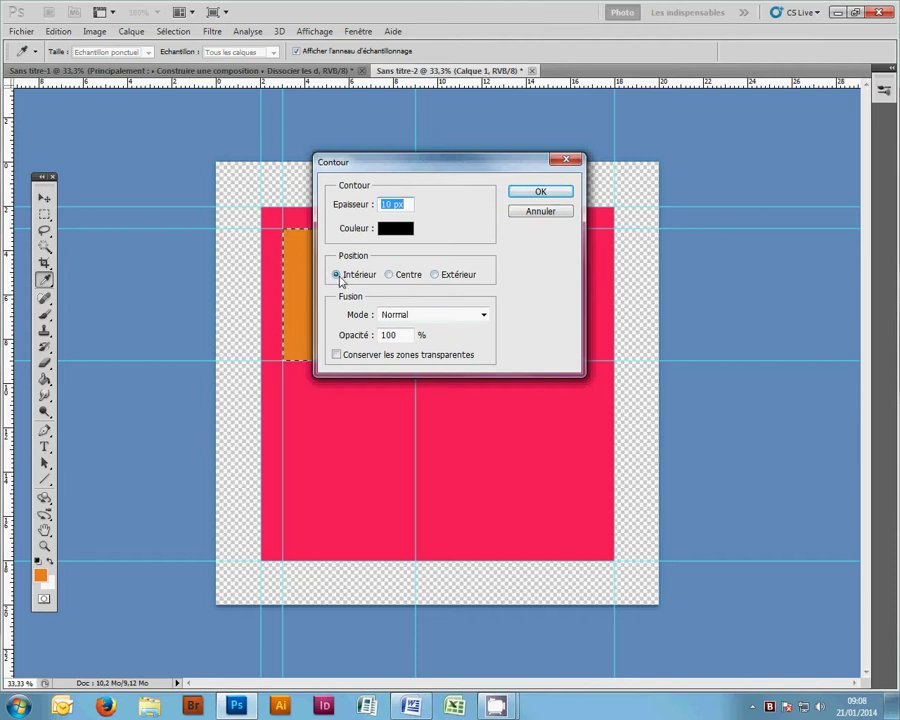
click(539, 192)
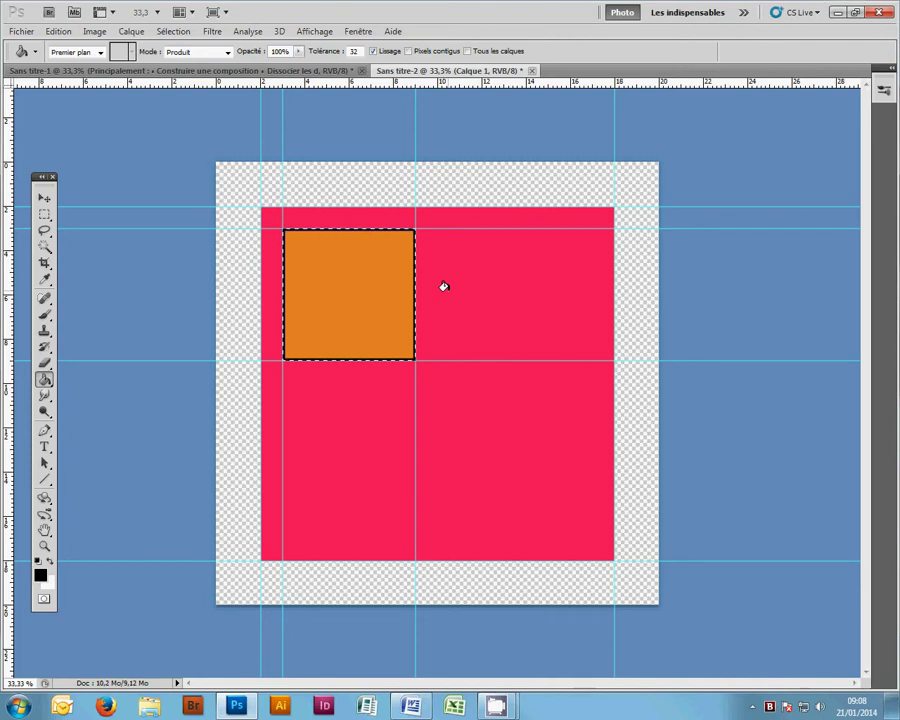
key(ctrl+d)
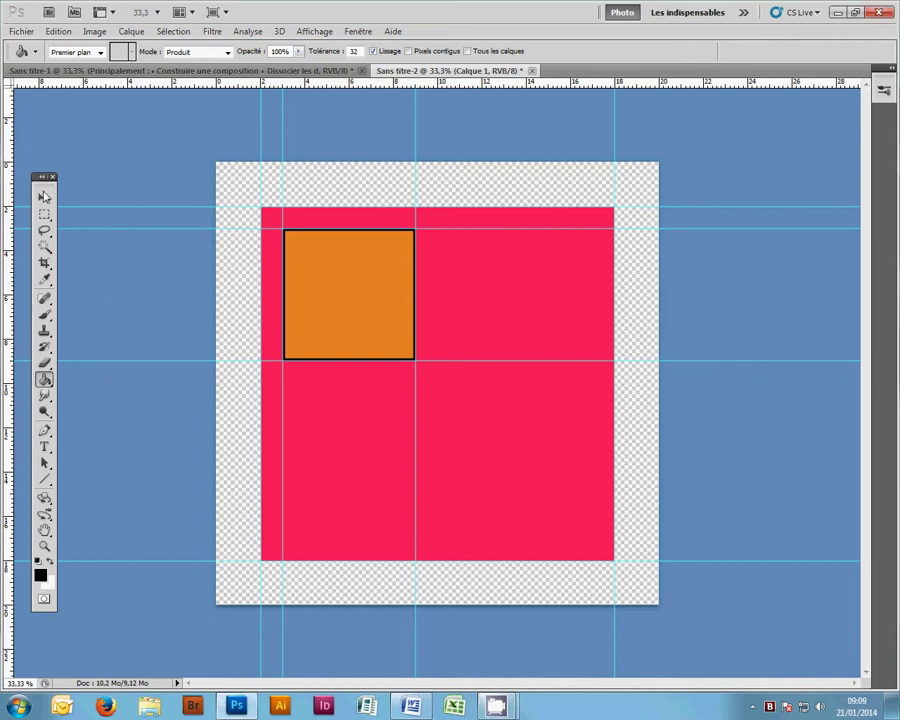
Place vertical guides at 11 cm and 17 cm and horizontal guides at 11 cm and 17 cm
key(v)
drag(5, 221, 459, 373)
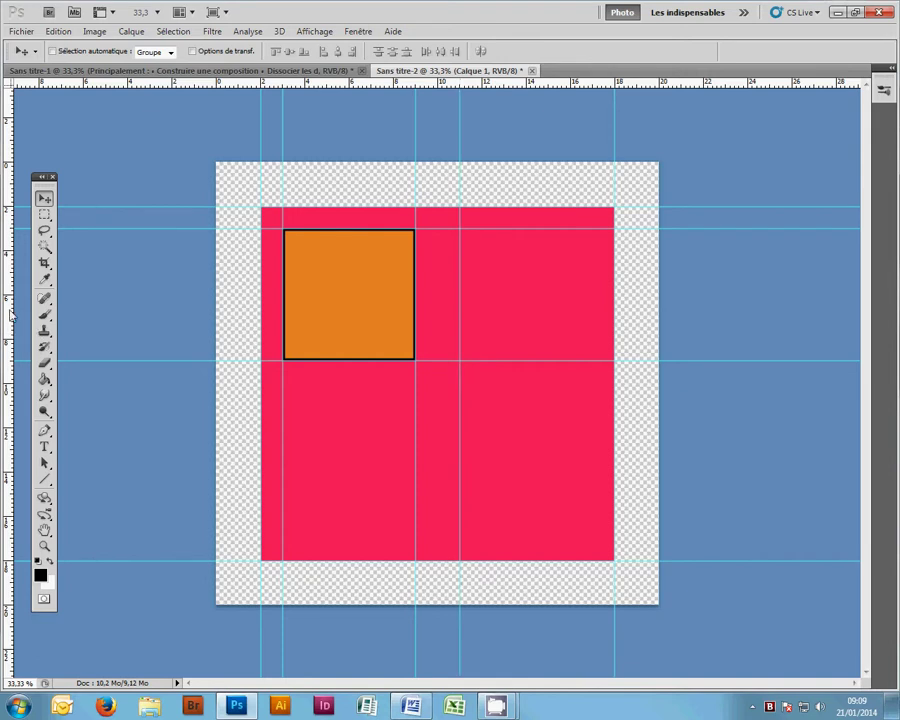
drag(8, 223, 593, 364)
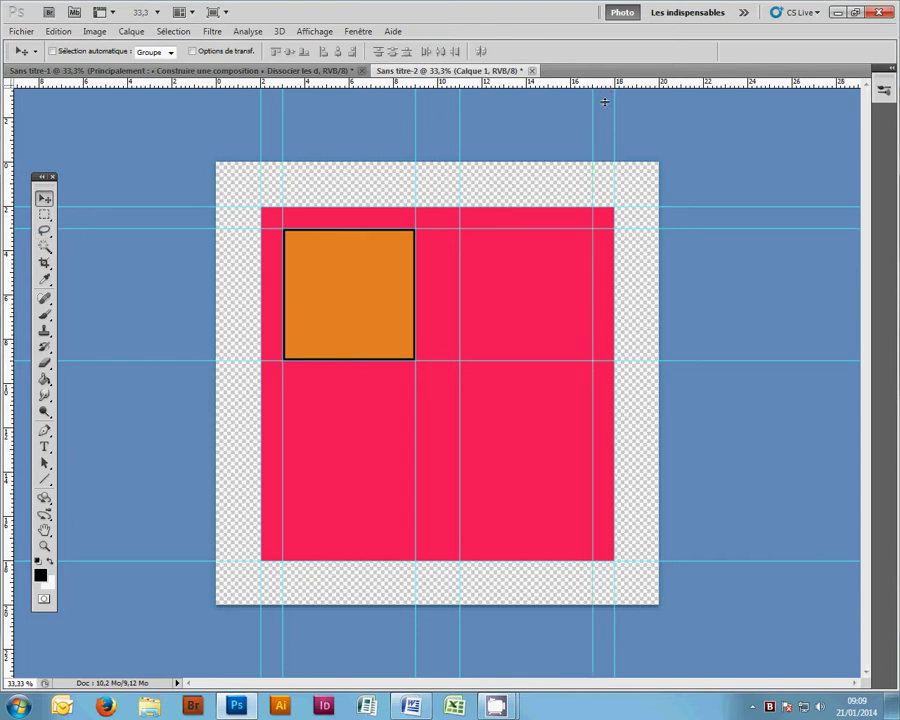
drag(605, 86, 570, 405)
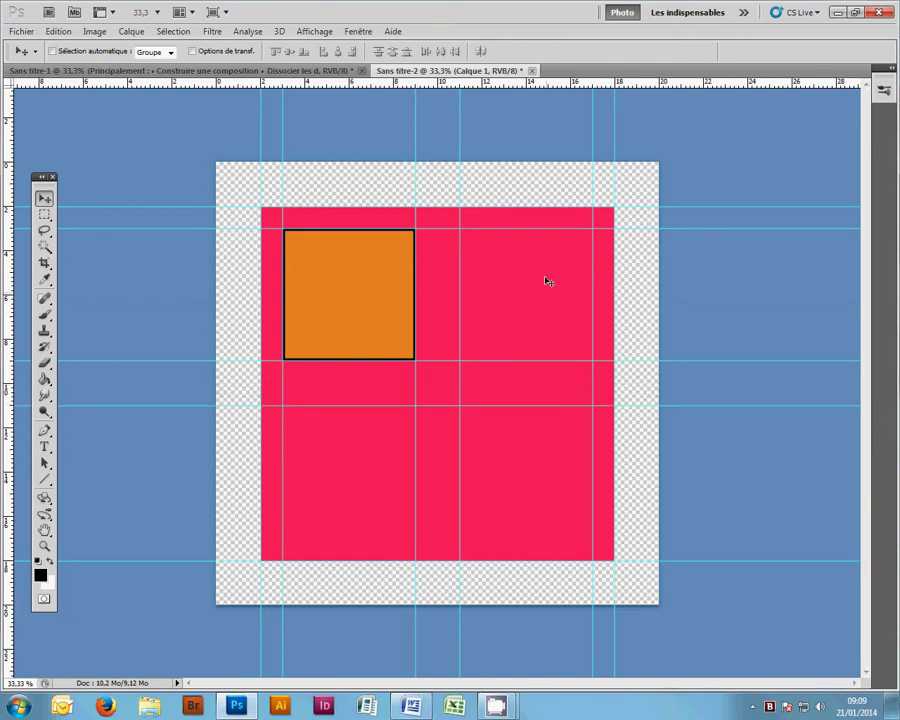
drag(558, 87, 537, 538)
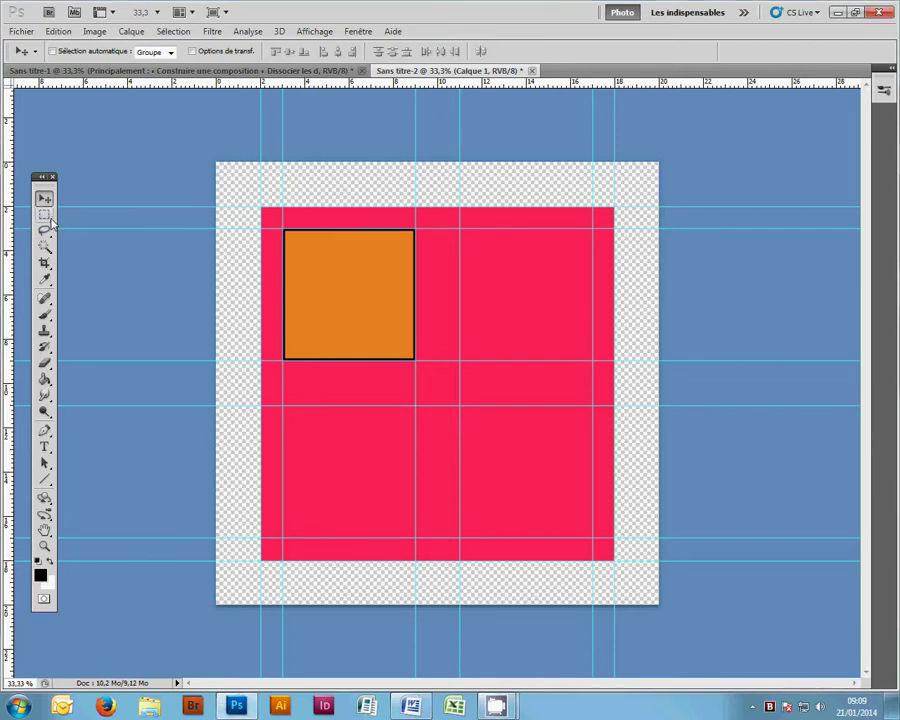
Draw a circular selection with the Elliptical Marquee tool inside the square between the 11 cm and 17 cm guides
click(50, 219)
click(47, 219)
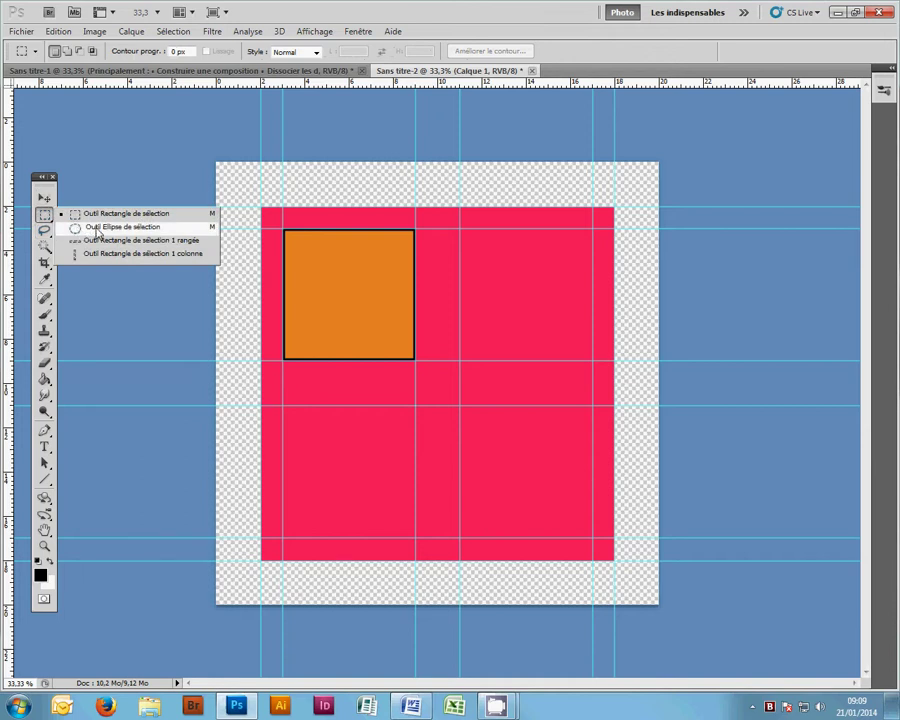
click(97, 232)
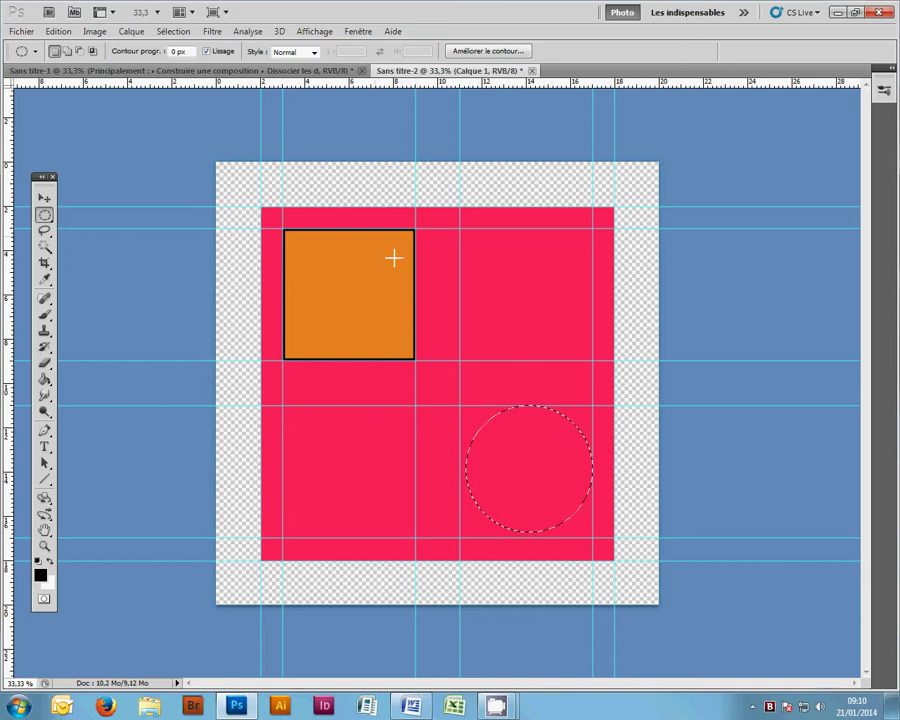
Transform the circular selection so it touches the 11 cm and 17 cm guides on all sides, and delete the red pixels inside it
click(173, 31)
click(205, 240)
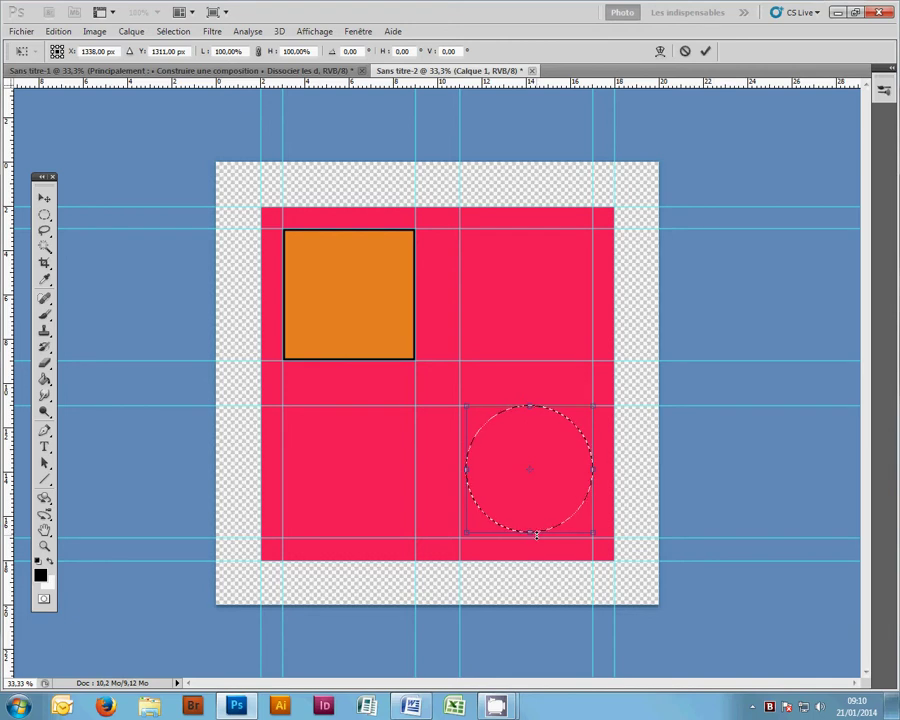
drag(531, 532, 531, 538)
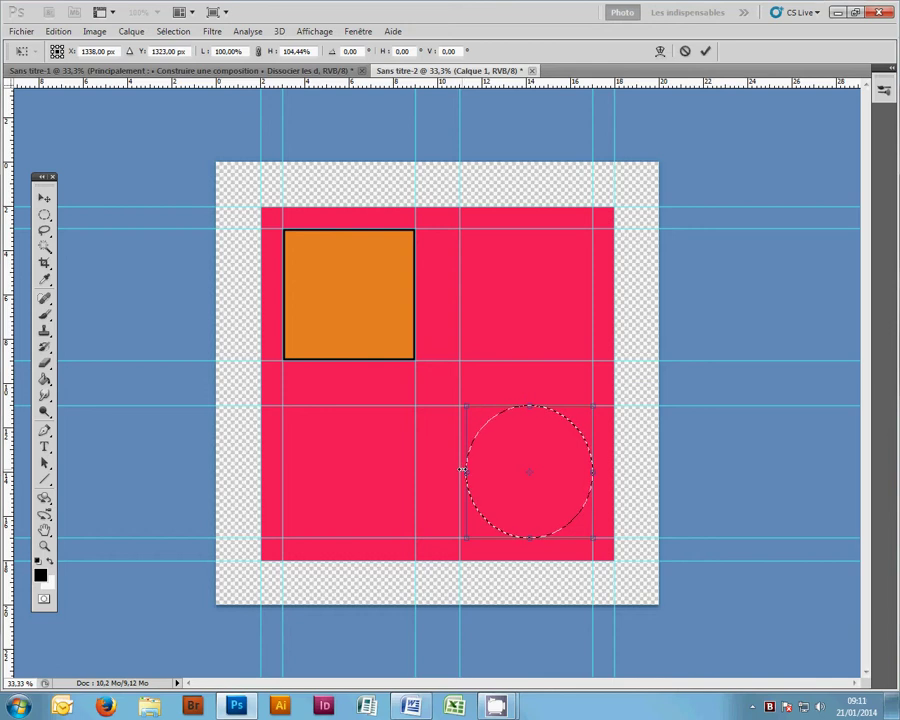
drag(466, 476, 461, 478)
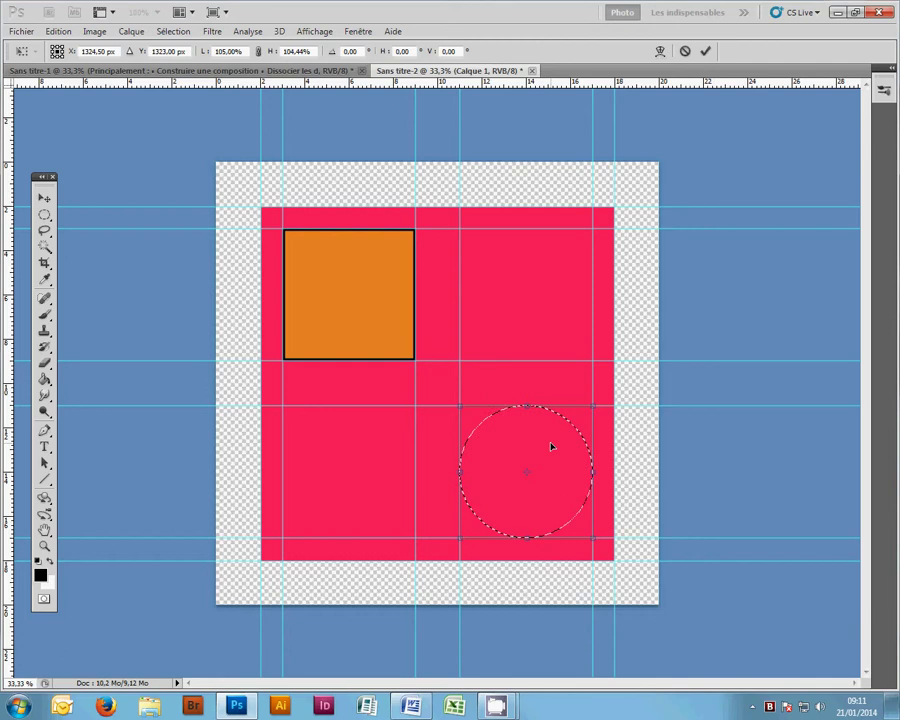
key(Return)
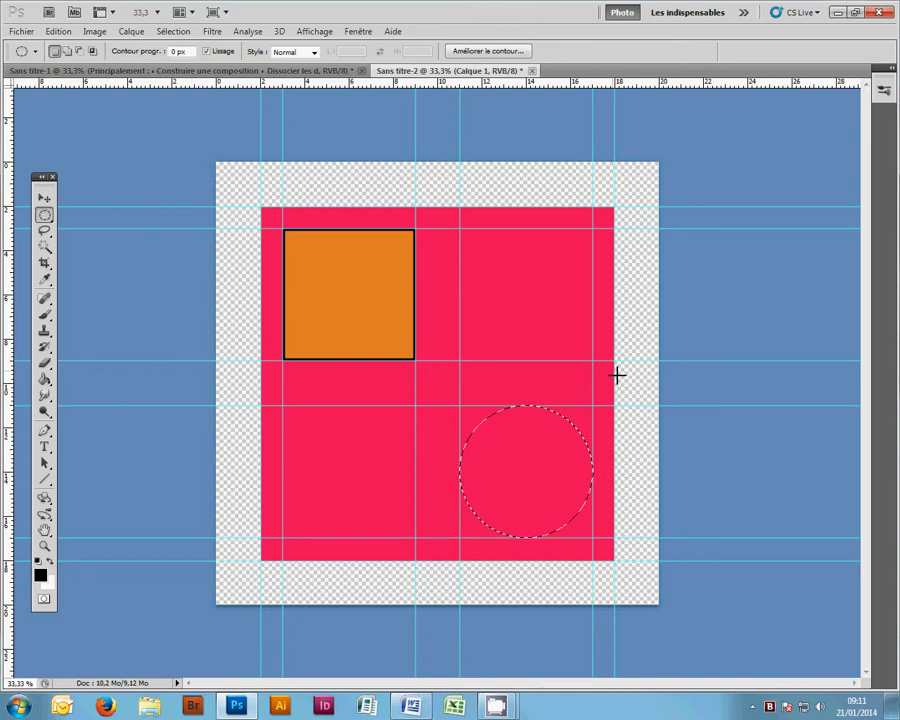
key(Delete)
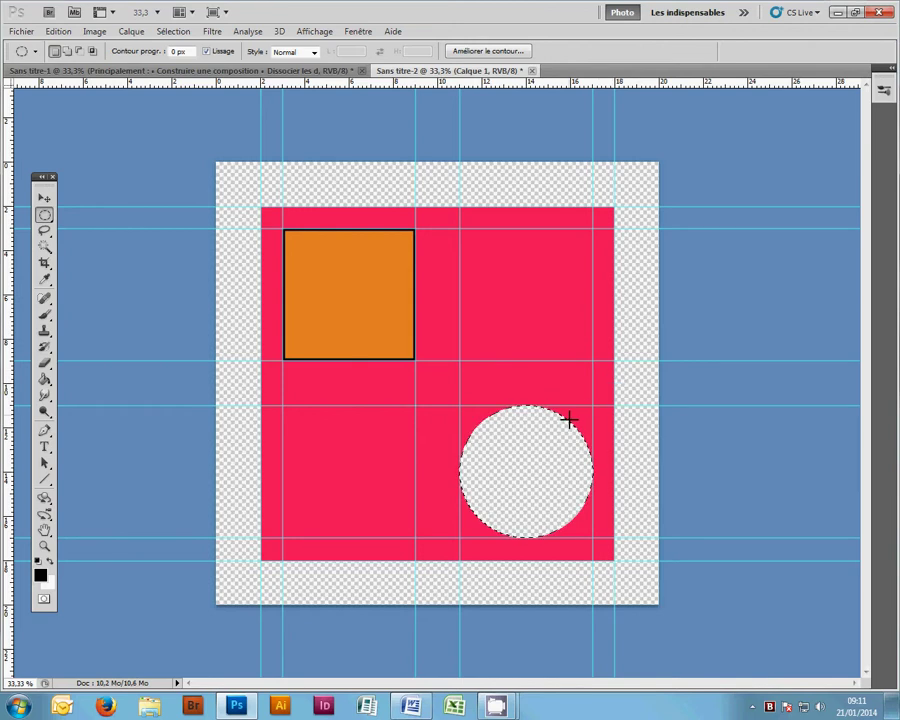
Set the foreground colour to cyan (51edef) and fill the circular selection with the Paint Bucket
click(41, 576)
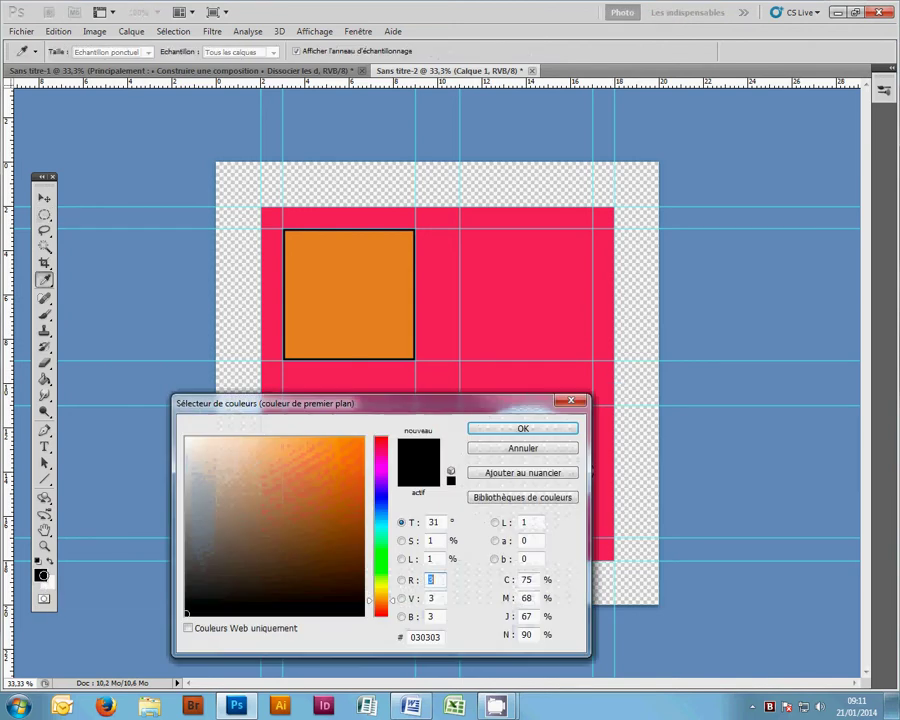
click(381, 525)
click(303, 448)
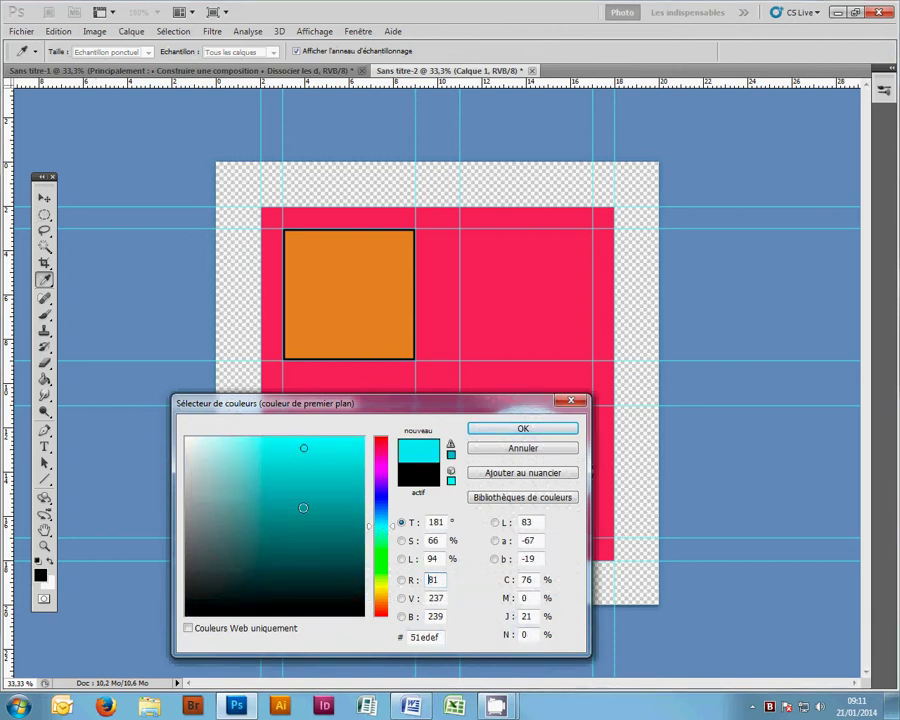
click(540, 431)
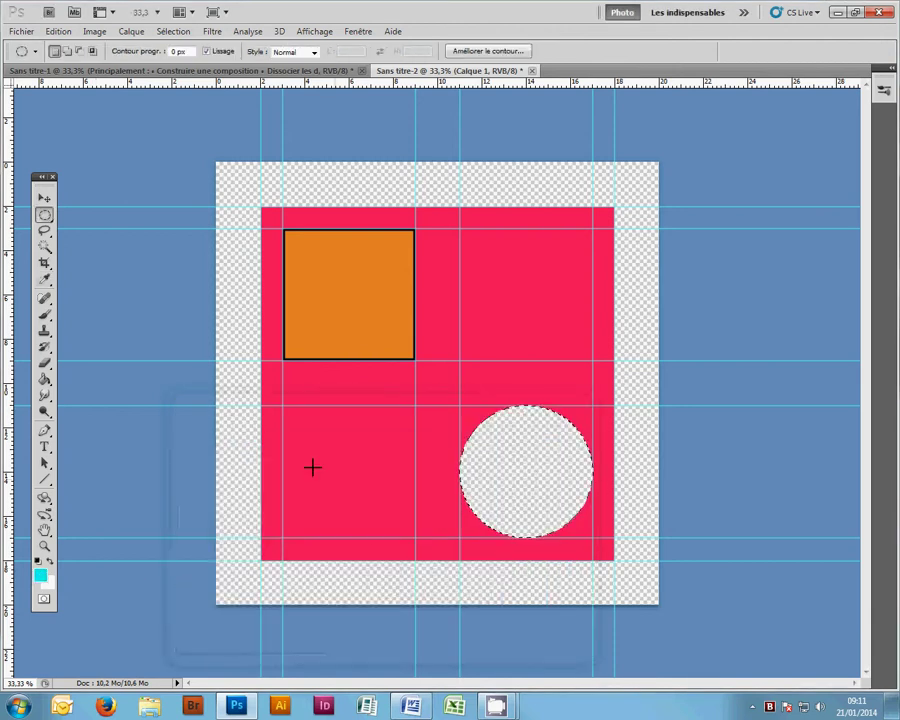
click(44, 379)
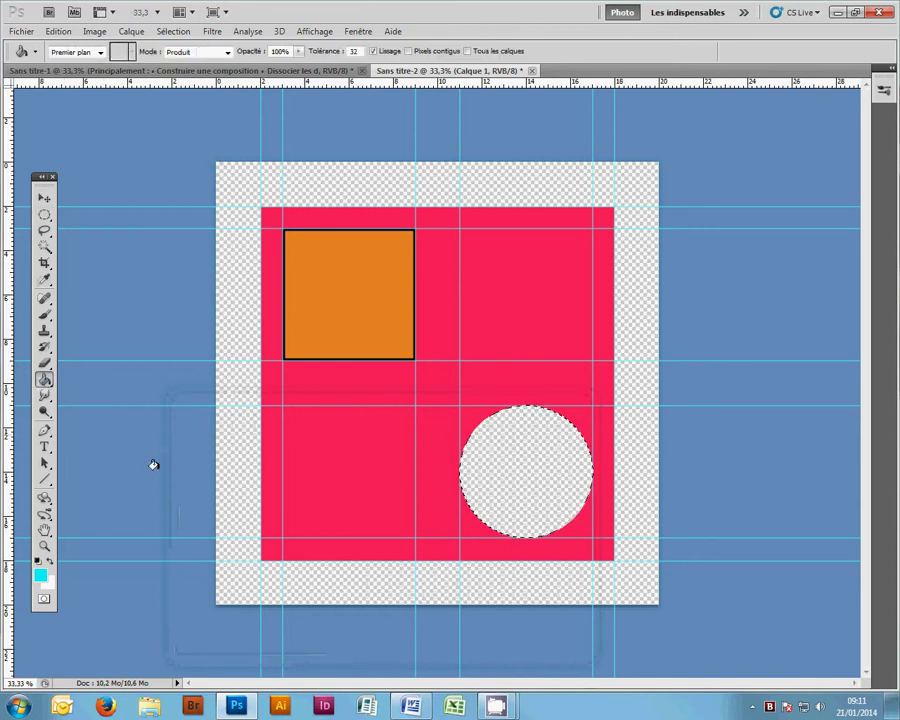
click(539, 490)
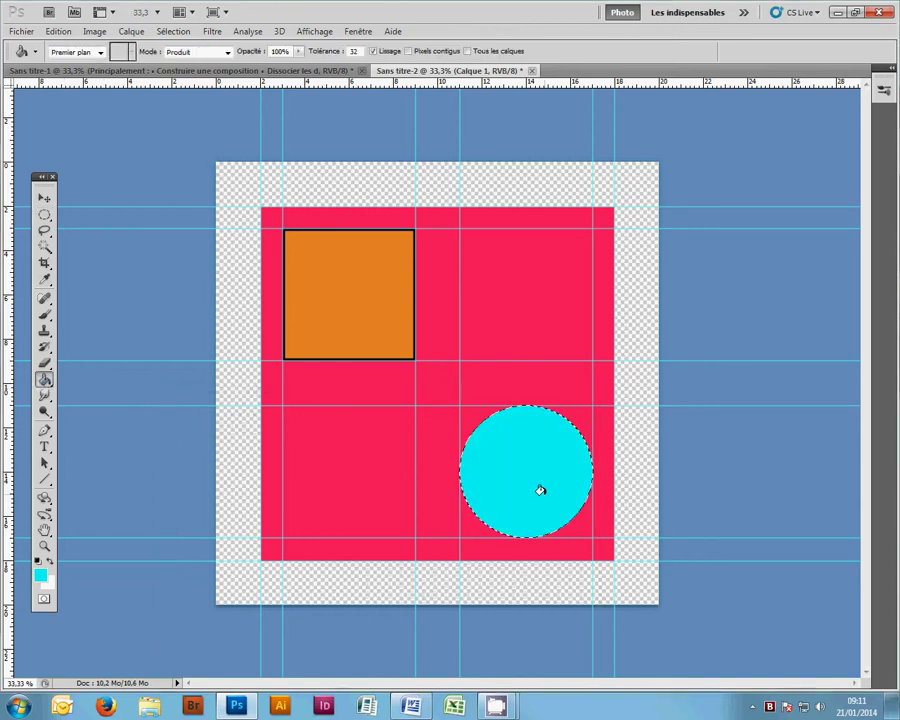
Stroke the cyan circle with a 10 px black (030303) outline positioned inside the selection, and deselect it
click(66, 33)
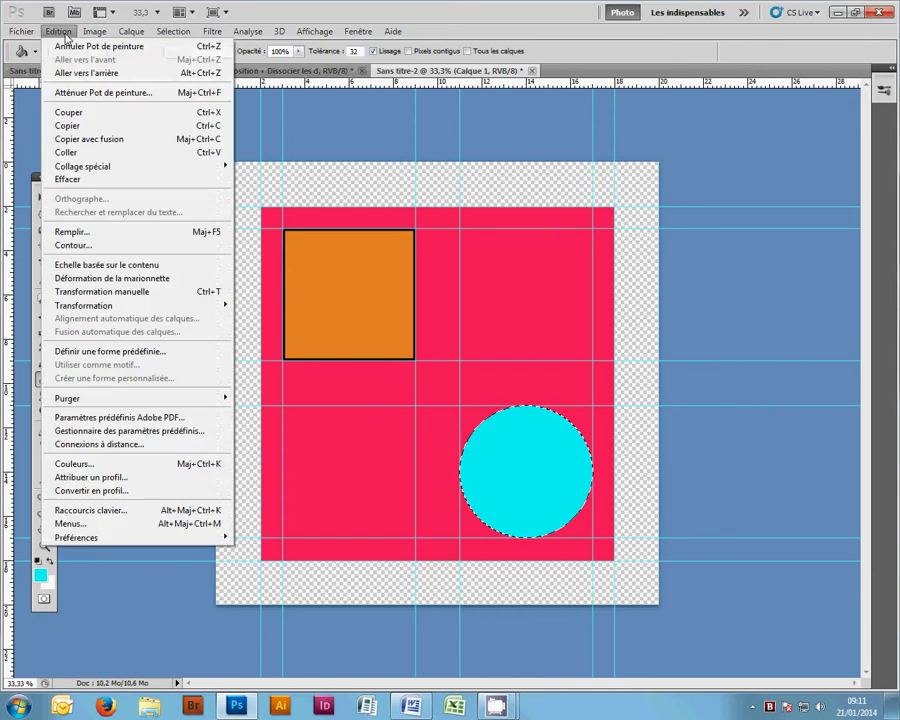
click(66, 243)
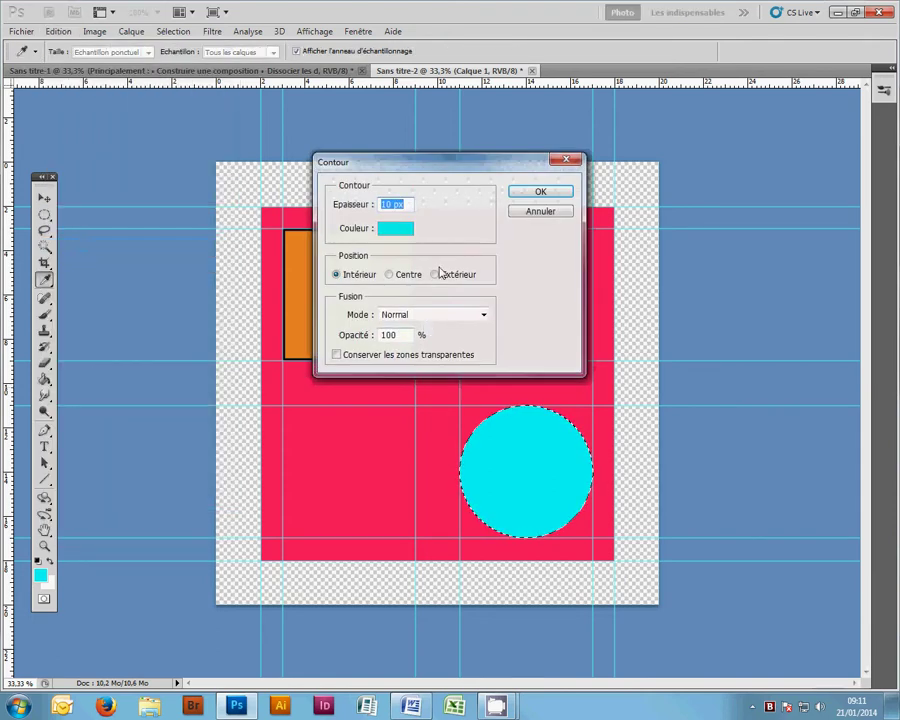
click(400, 230)
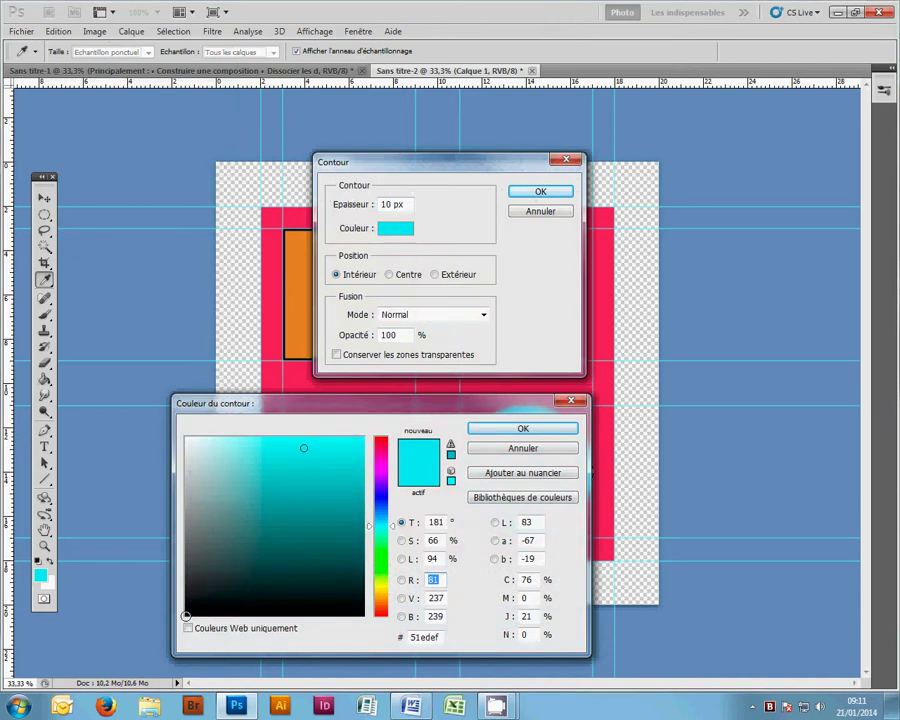
click(185, 614)
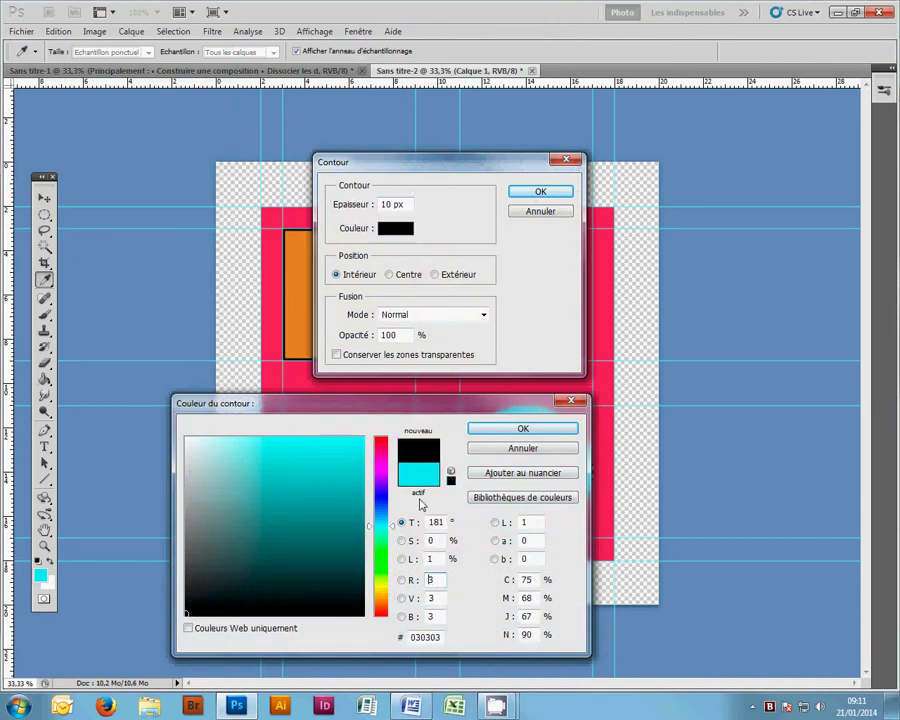
click(522, 428)
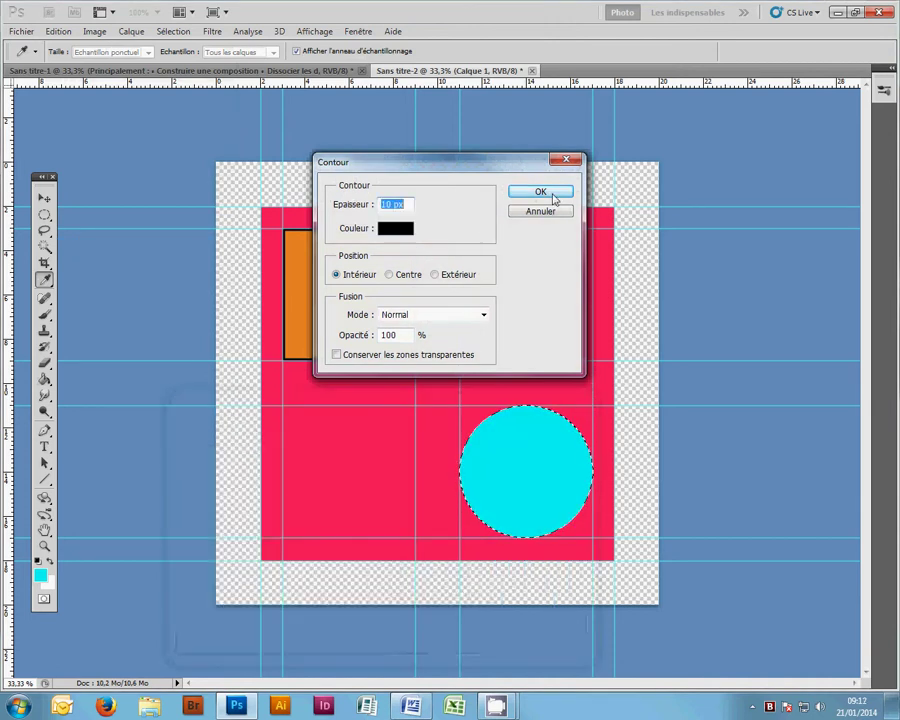
click(540, 191)
key(g)
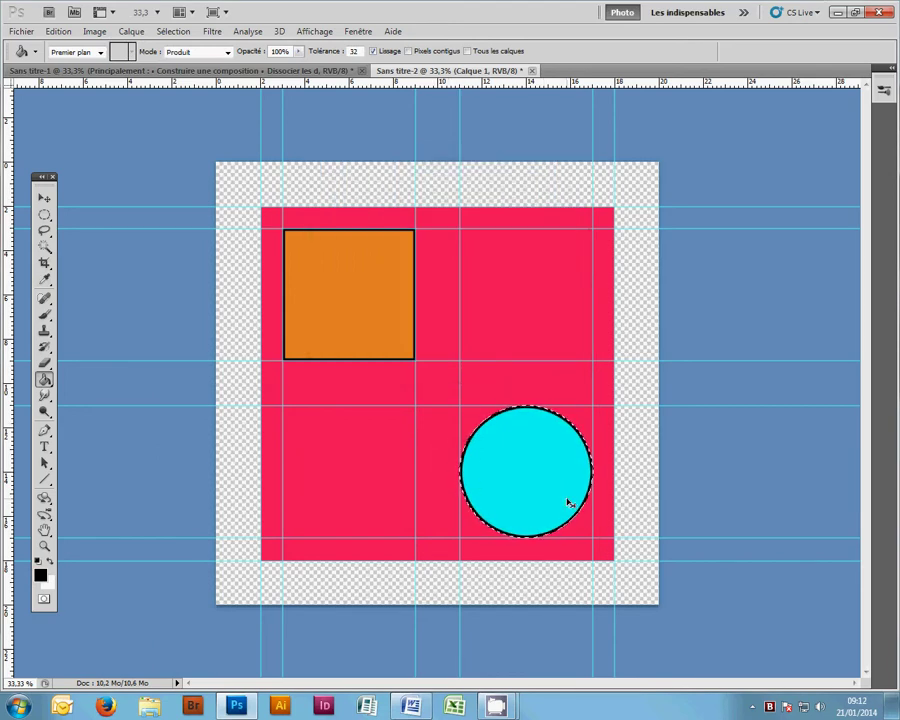
key(ctrl+d)
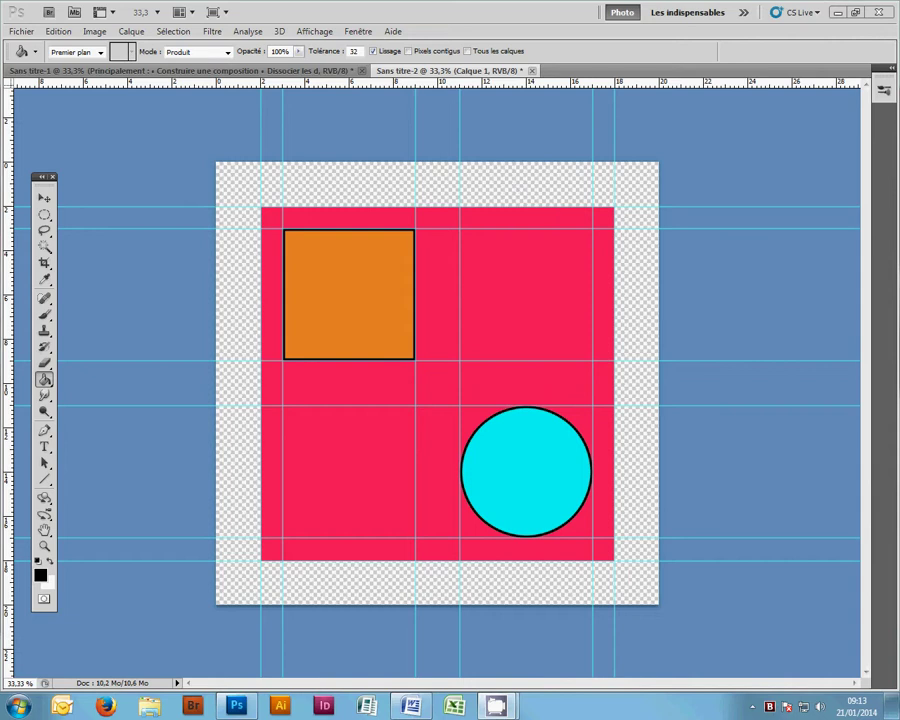
Display the Layers panel beside the artwork, lengthened to hold more layers, and switch to the Move tool
key(F7)
drag(776, 203, 748, 206)
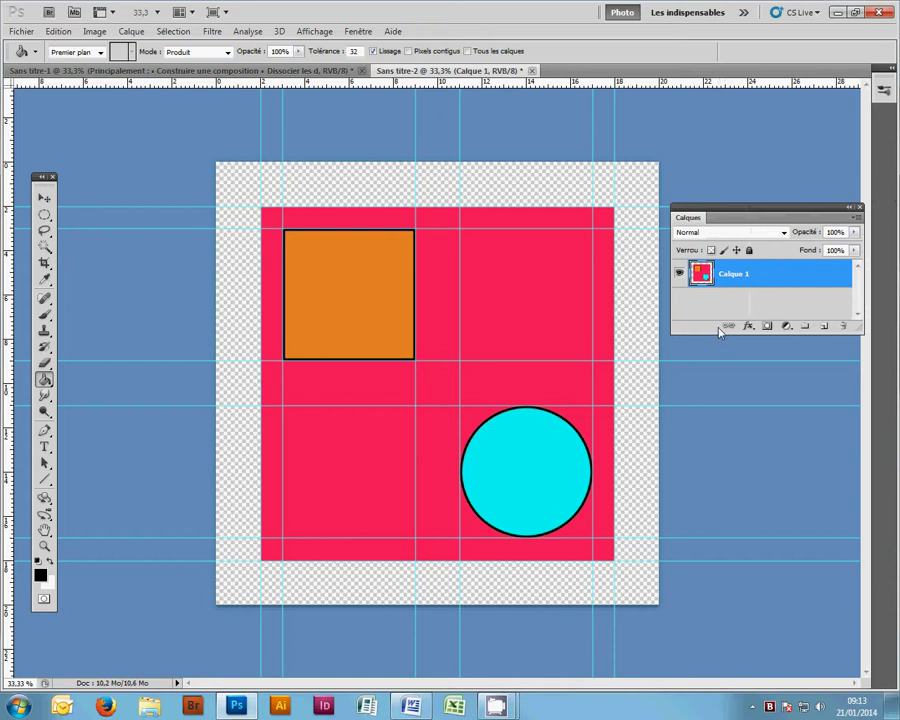
drag(718, 335, 720, 474)
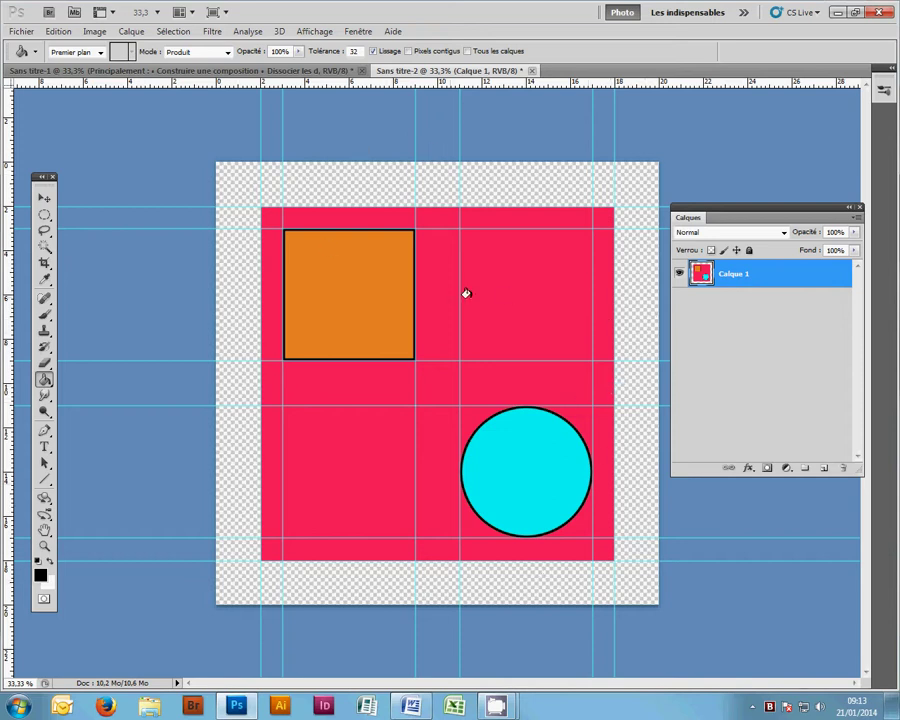
click(44, 197)
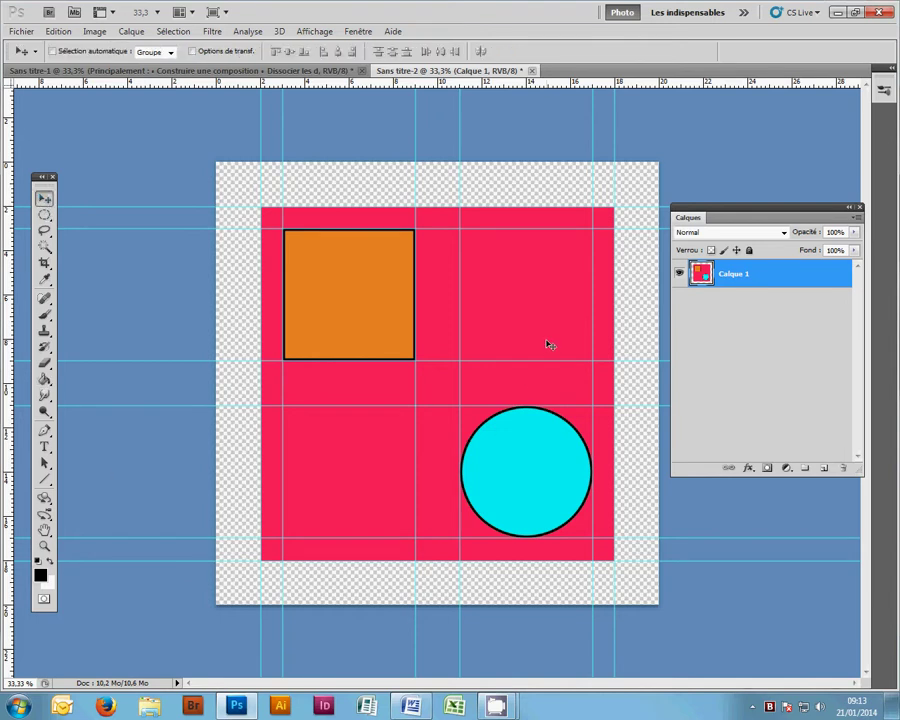
mouse_move(548, 344)
mouse_down()
mouse_move(500, 351)
mouse_move(569, 323)
mouse_move(559, 386)
mouse_move(539, 361)
mouse_move(548, 392)
mouse_move(549, 346)
mouse_up()
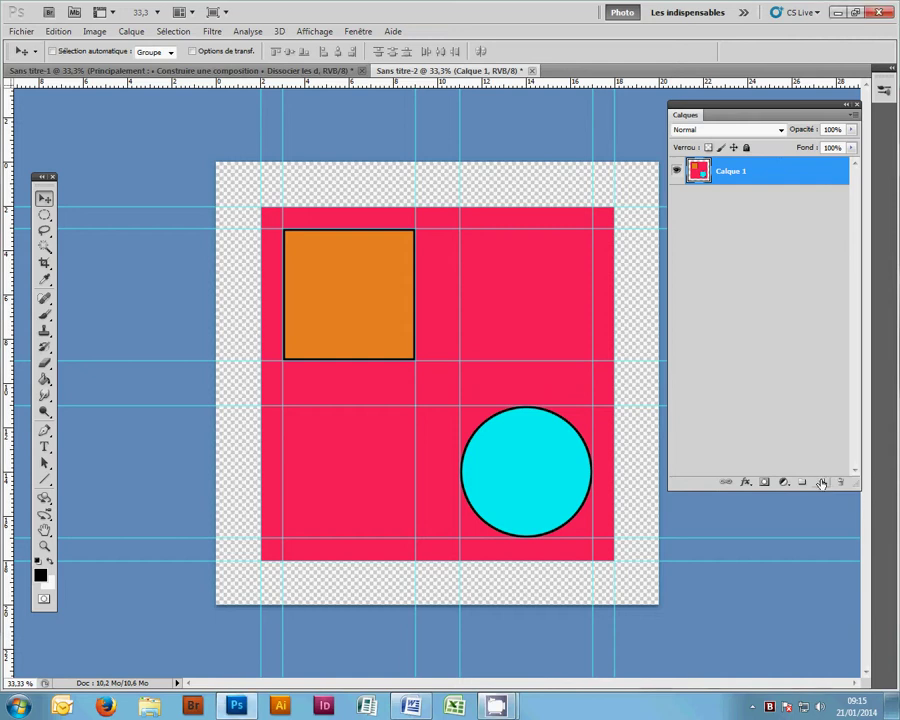
Add five new empty layers above Calque 1
click(821, 483)
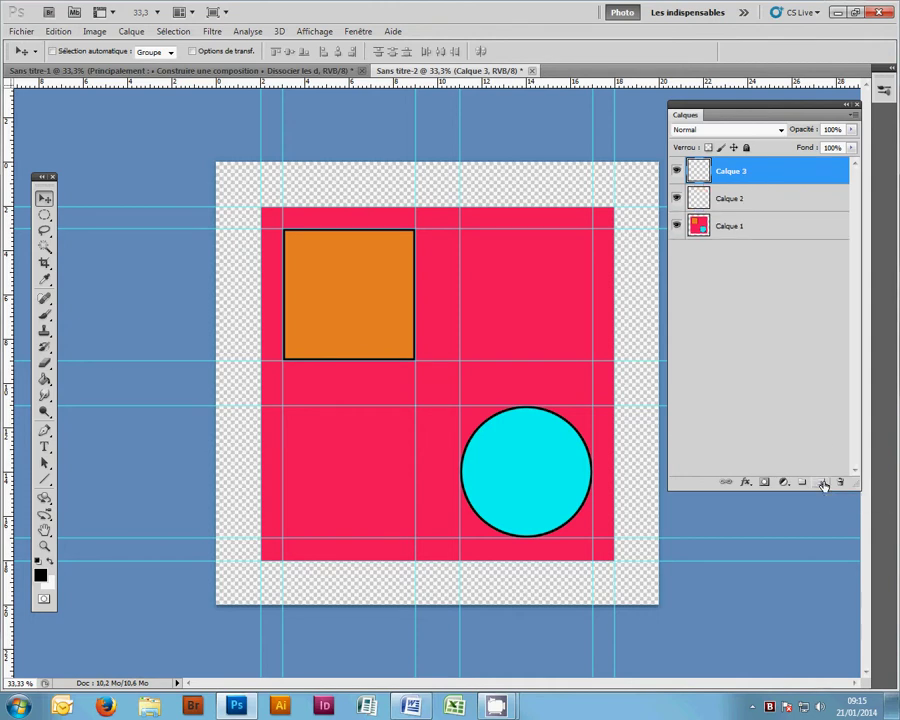
click(822, 483)
click(822, 483)
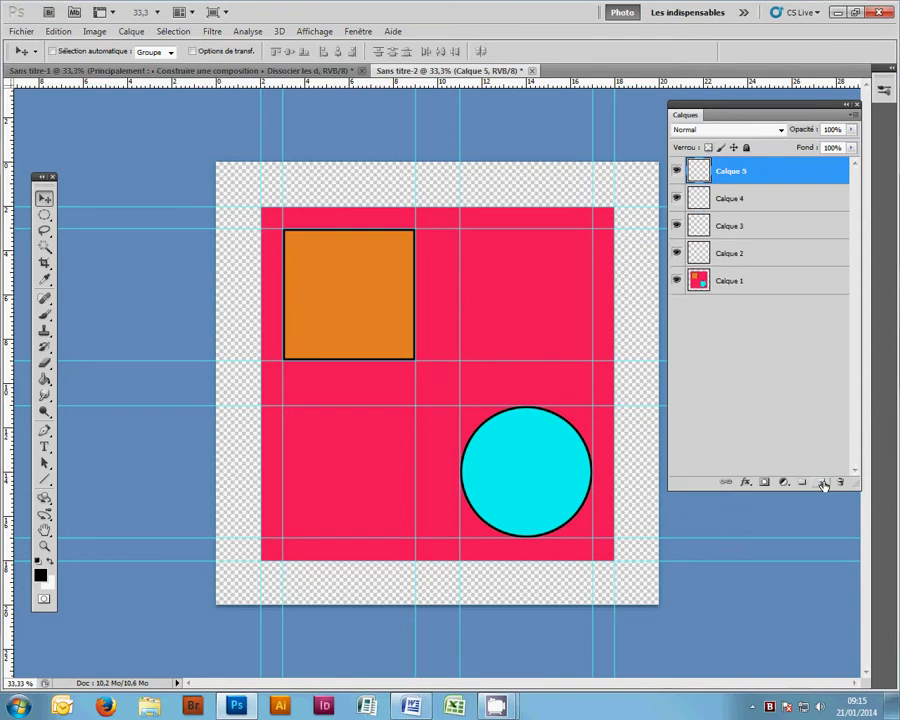
click(822, 483)
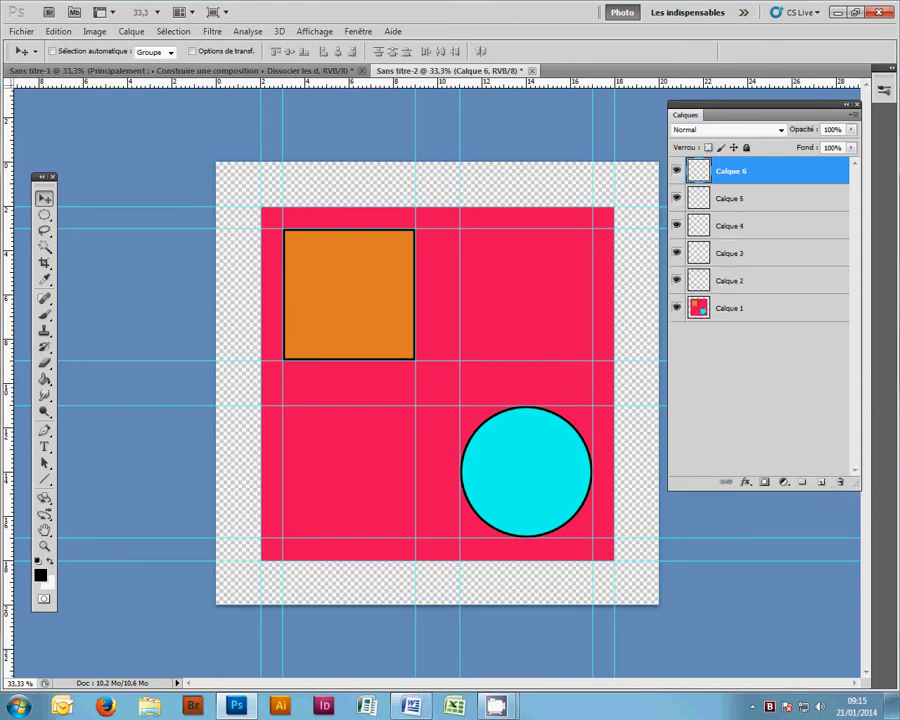
Rename the topmost layer, Calque 6, as "fond" through its layer properties
double_click(737, 173)
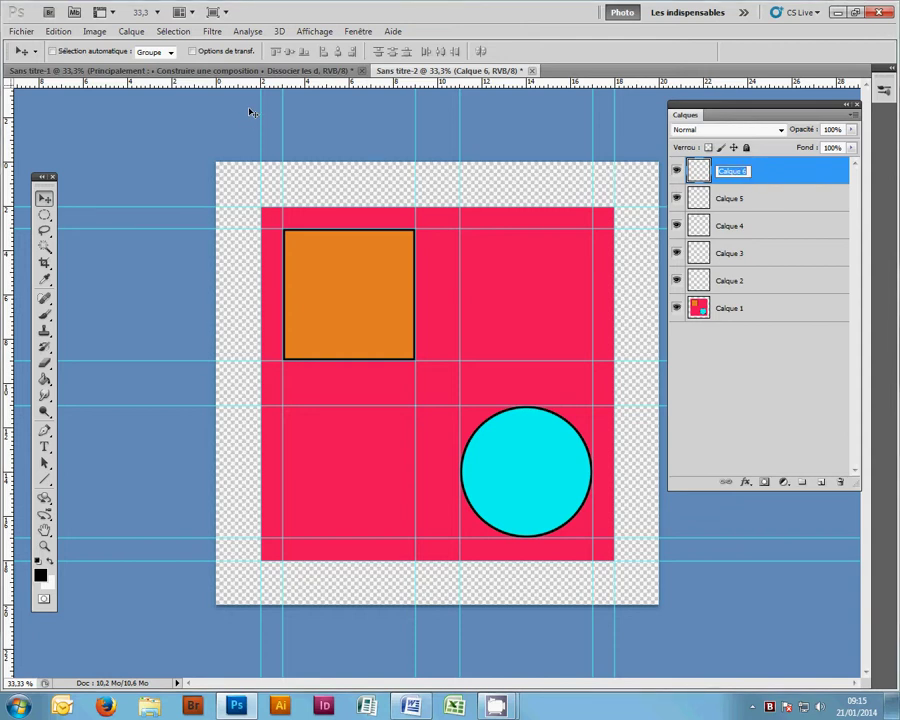
click(134, 32)
click(135, 33)
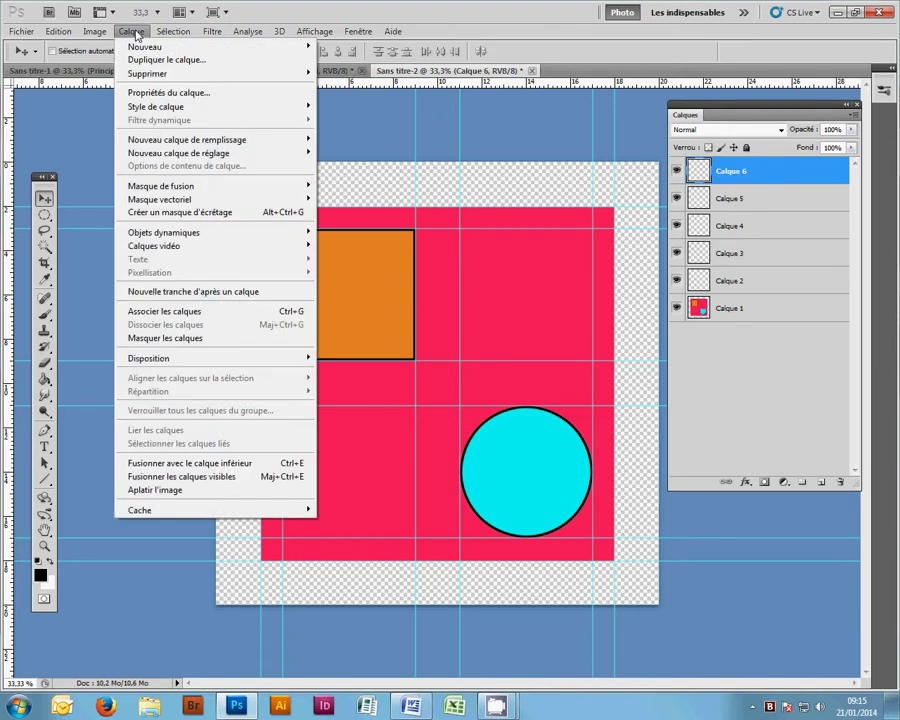
click(143, 94)
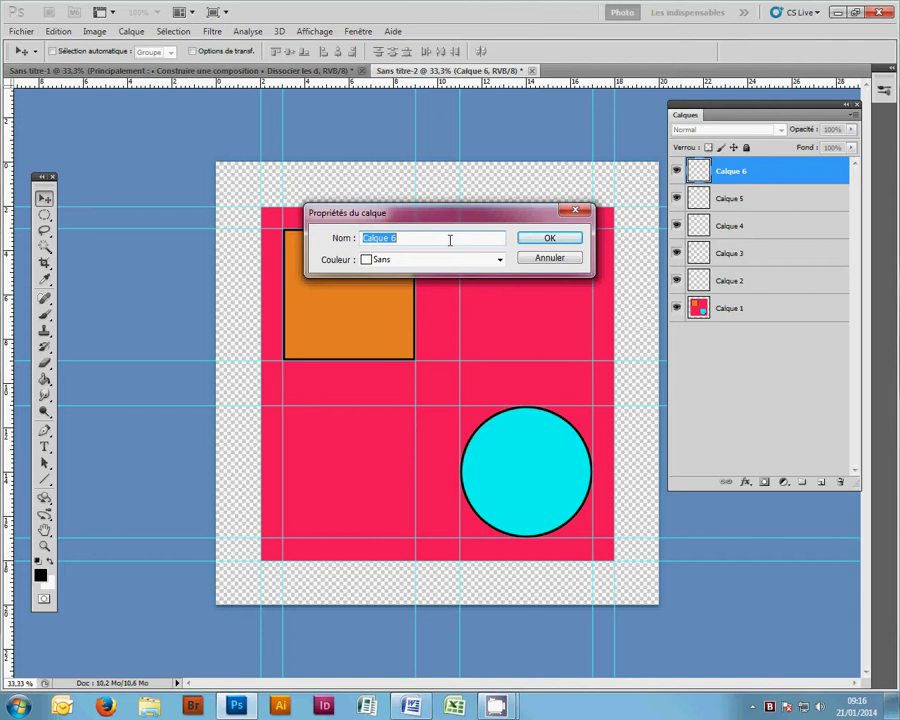
text(fond)
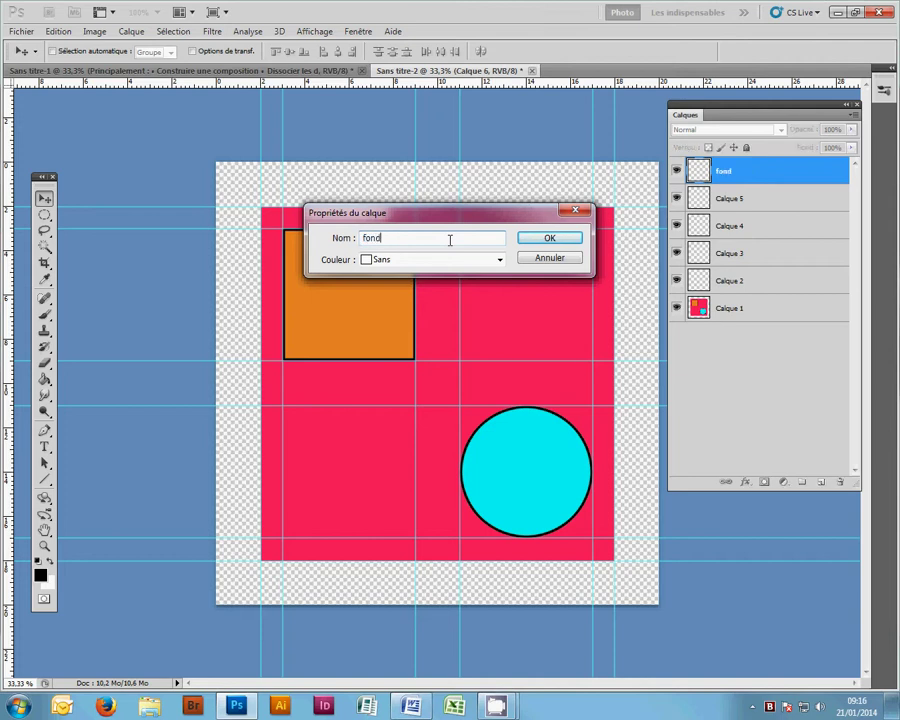
click(551, 240)
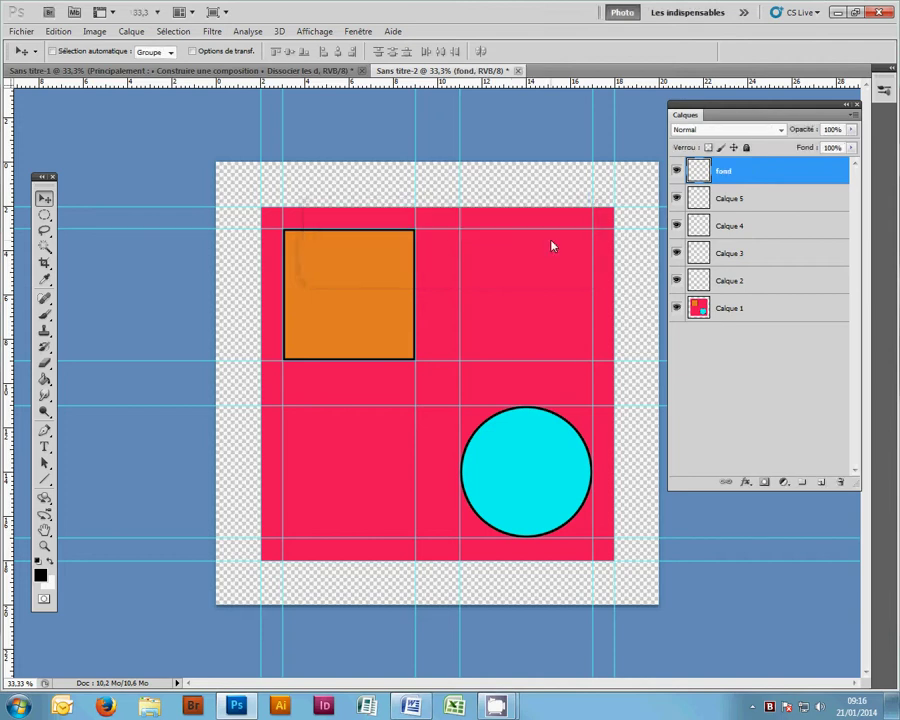
Rename layer Calque 5 as "carré" and layer Calque 4 as "contour carré"
double_click(734, 200)
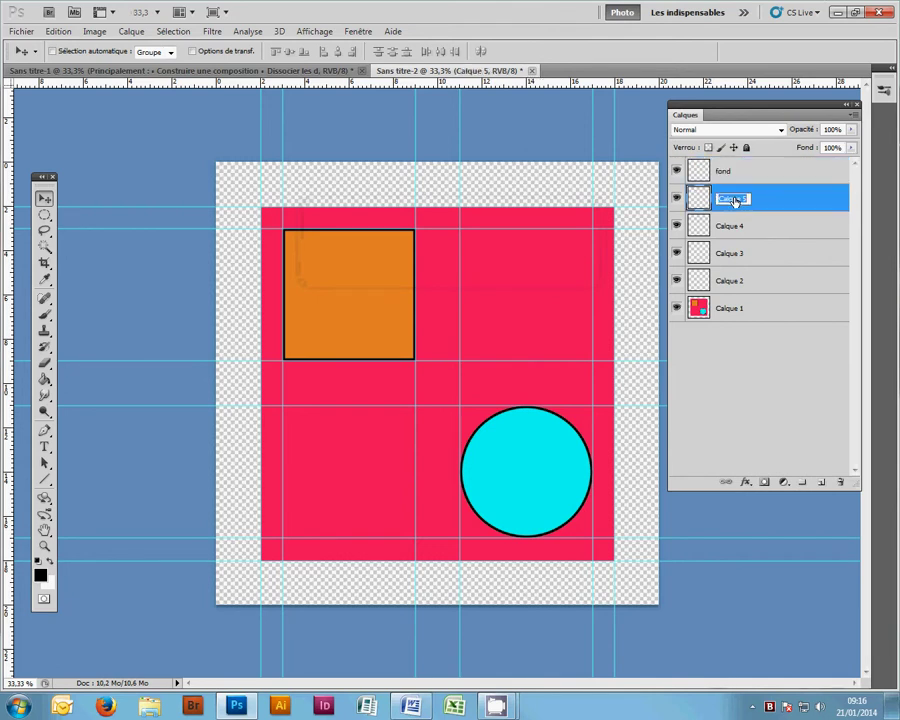
text(carré)
double_click(728, 227)
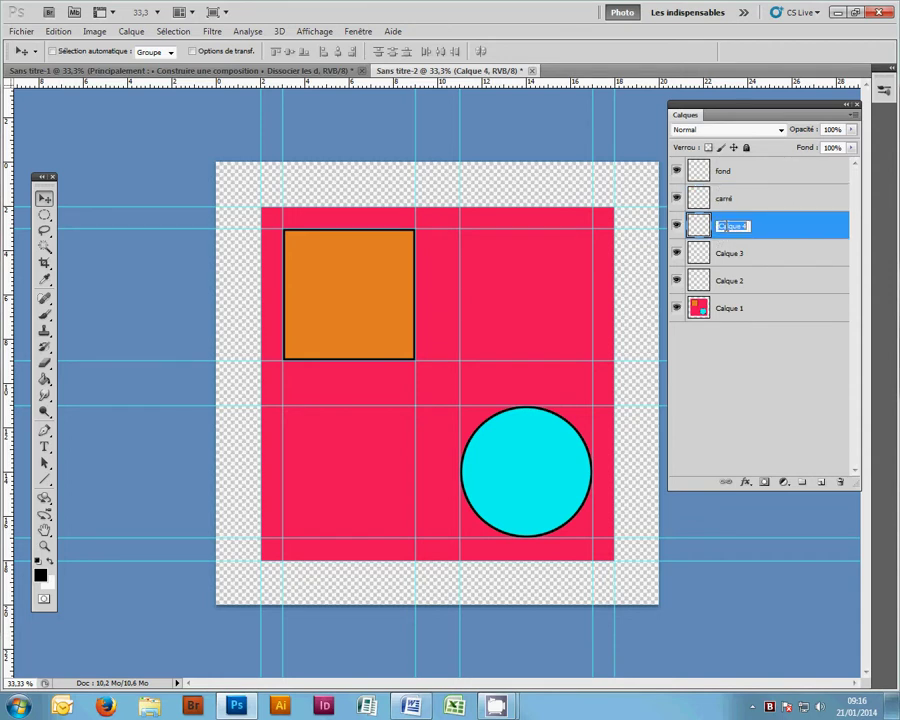
text(contour carré)
key(Return)
Rename layer Calque 3 as "disque" and layer Calque 2 as "contour disque"
click(736, 257)
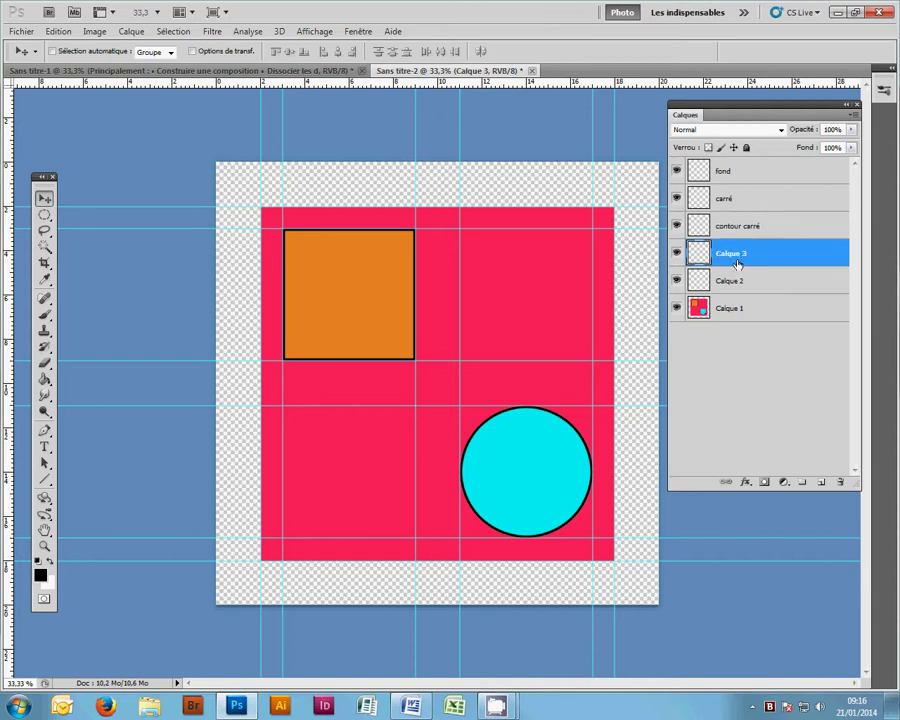
double_click(733, 254)
text(disque)
double_click(737, 283)
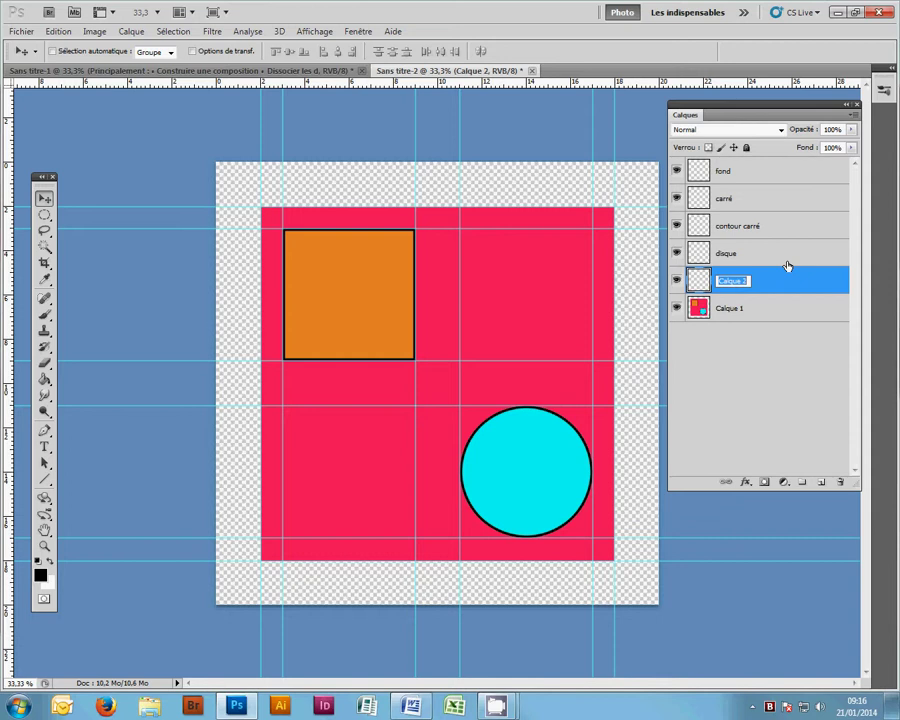
text(contour disque)
key(Return)
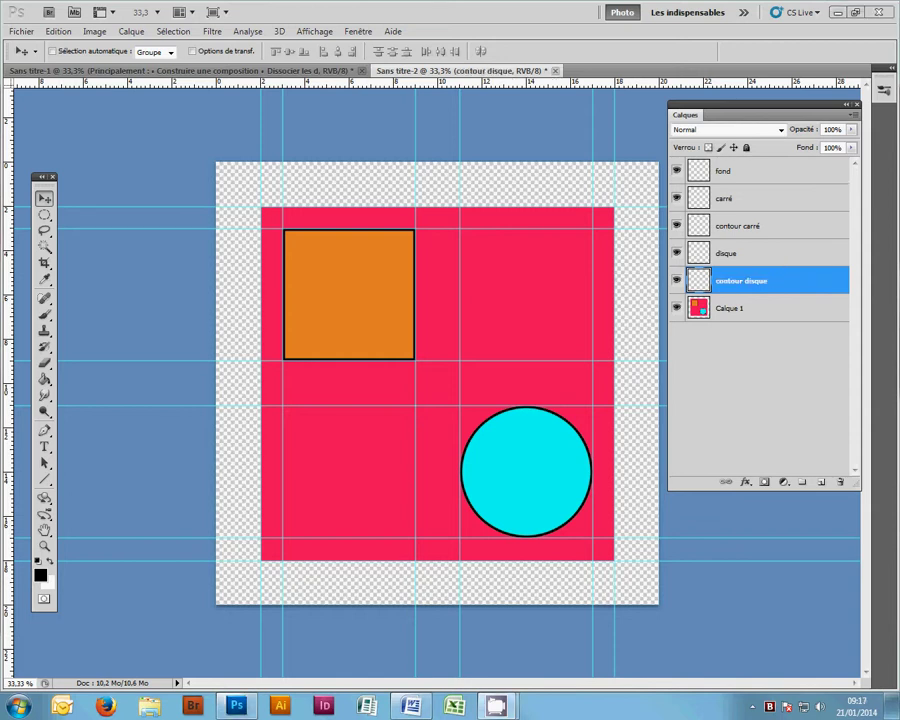
Rename layer Calque 1, which holds the finished artwork, as "modèle"
click(731, 313)
double_click(731, 310)
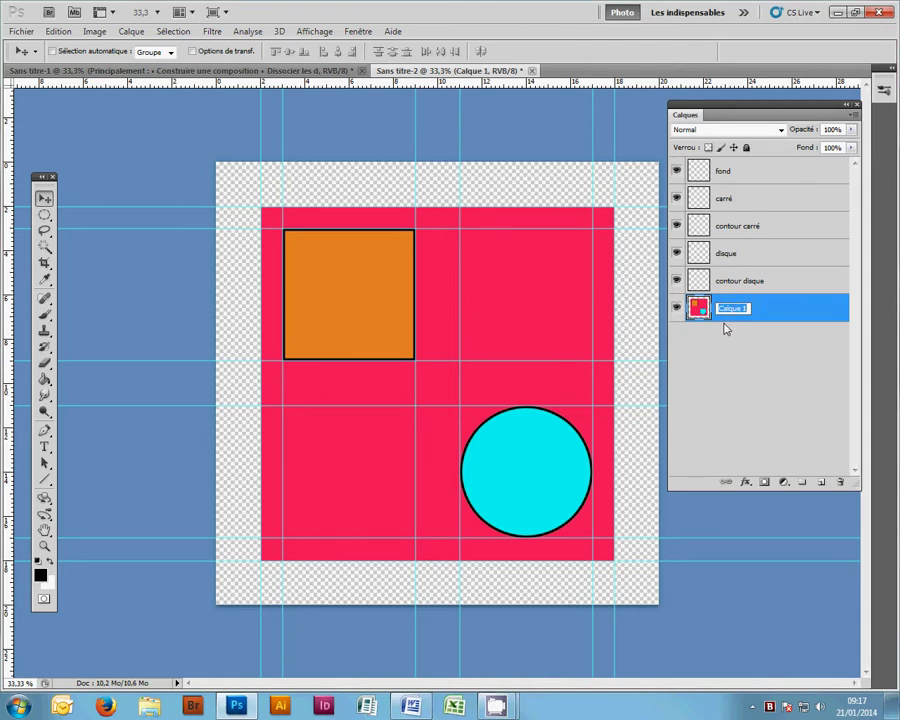
text(modèle)
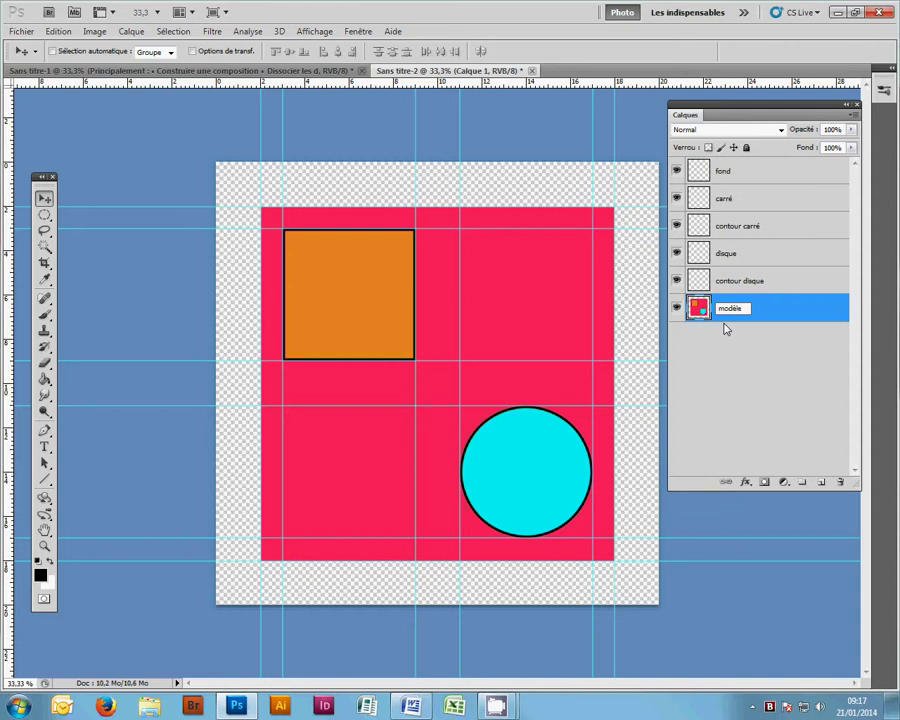
key(Return)
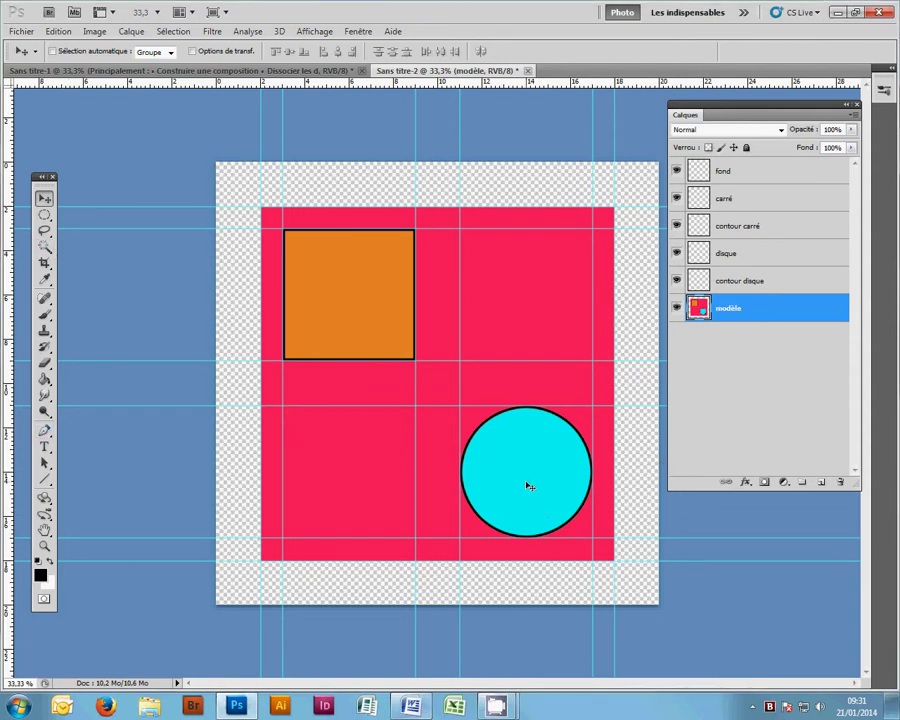
Select the cyan disc on layer modèle with the Magic Wand and copy it onto layer disque
click(44, 246)
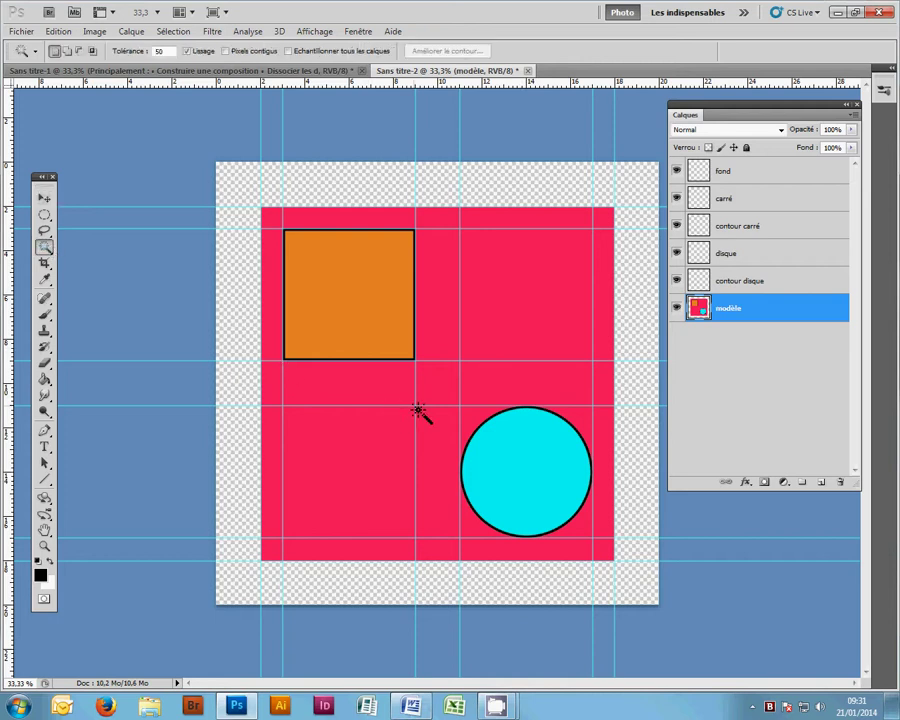
click(522, 481)
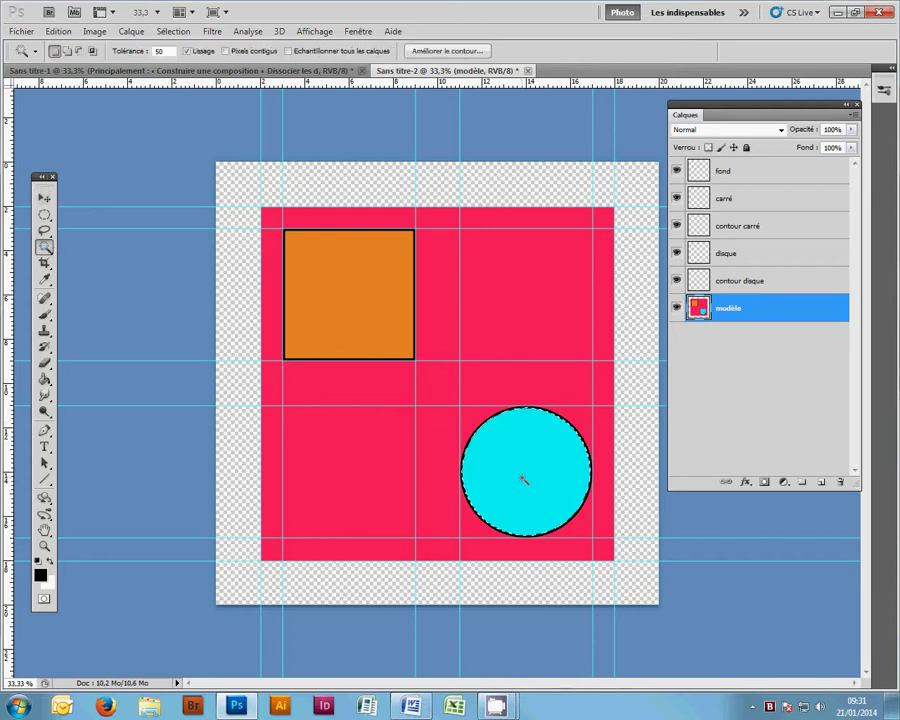
click(58, 31)
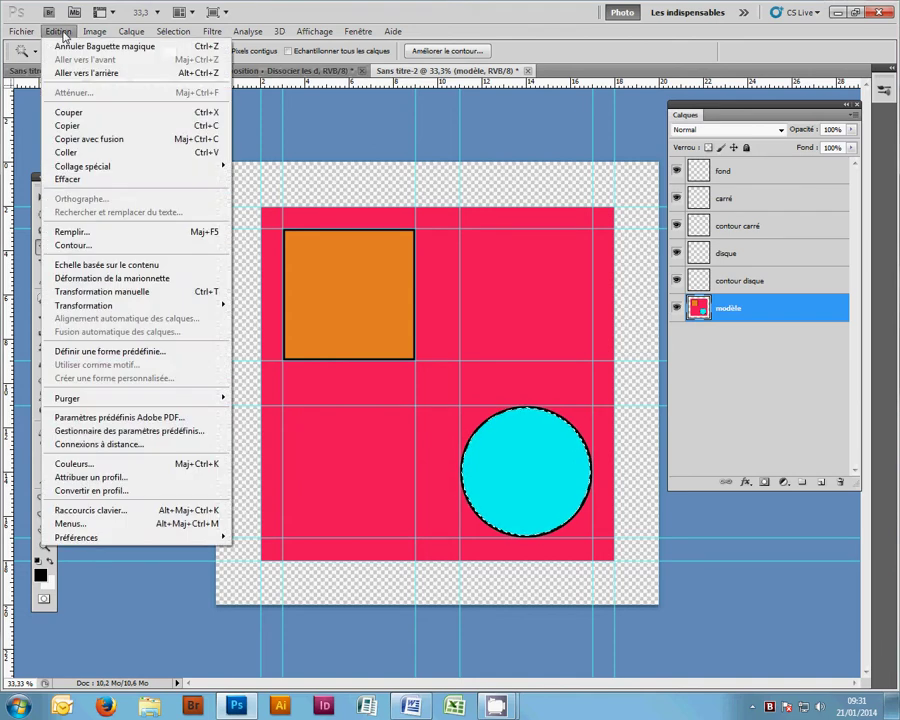
click(66, 125)
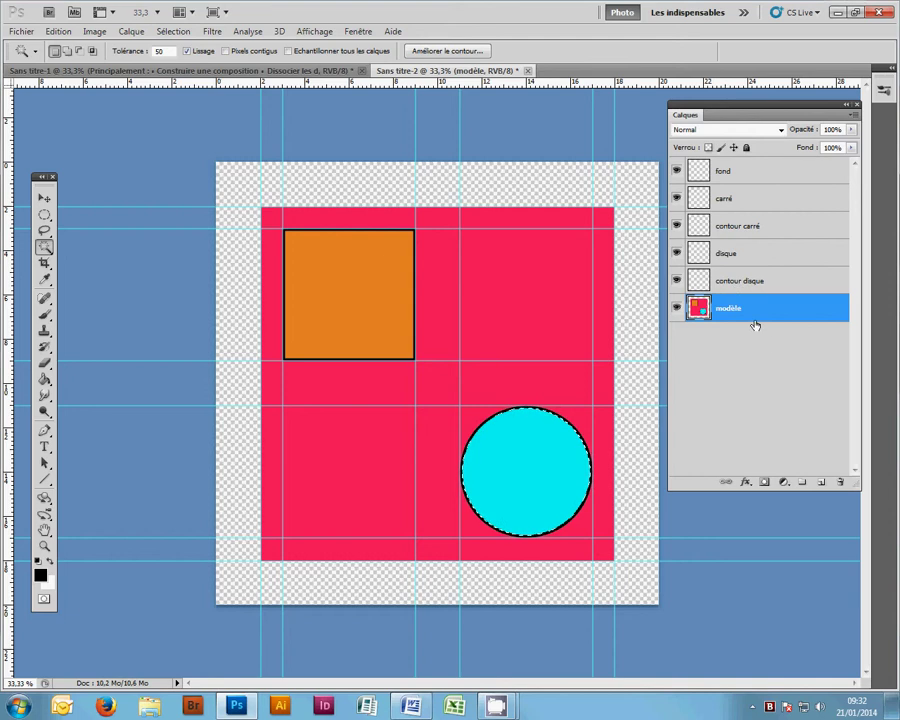
click(745, 258)
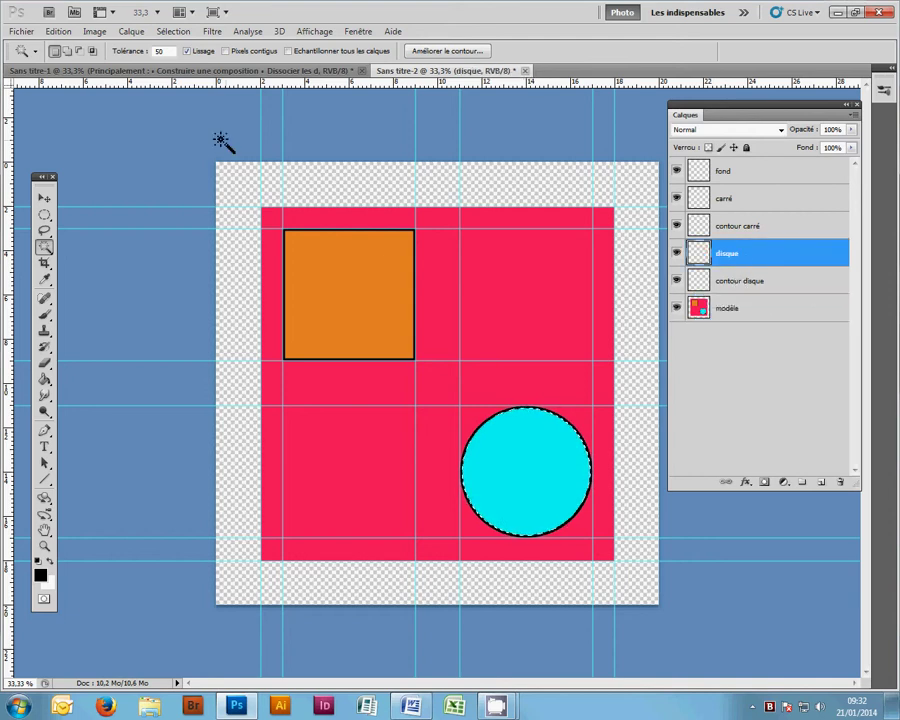
click(55, 31)
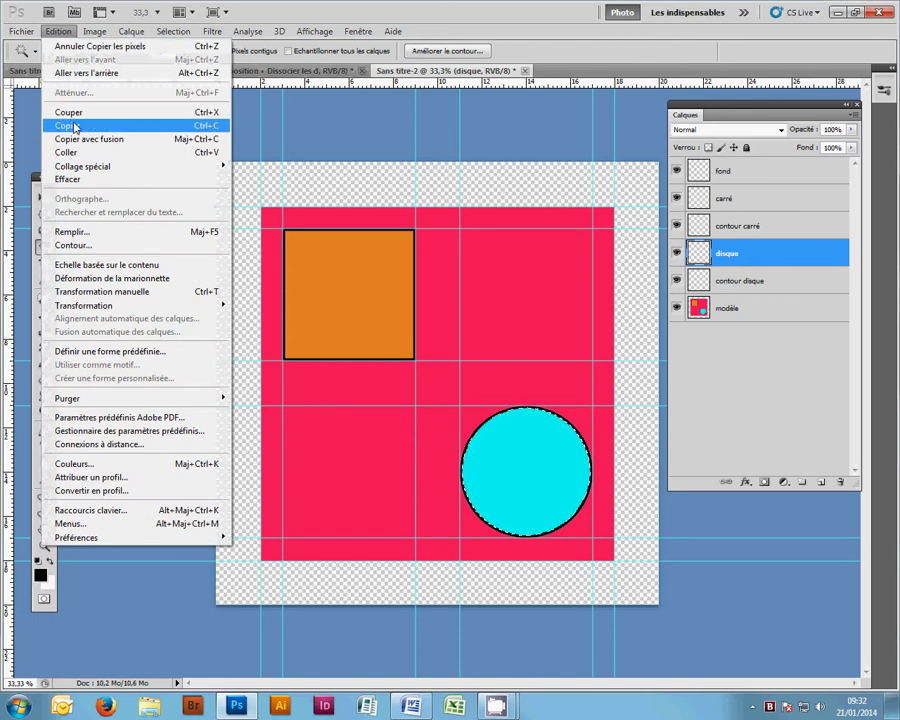
click(67, 153)
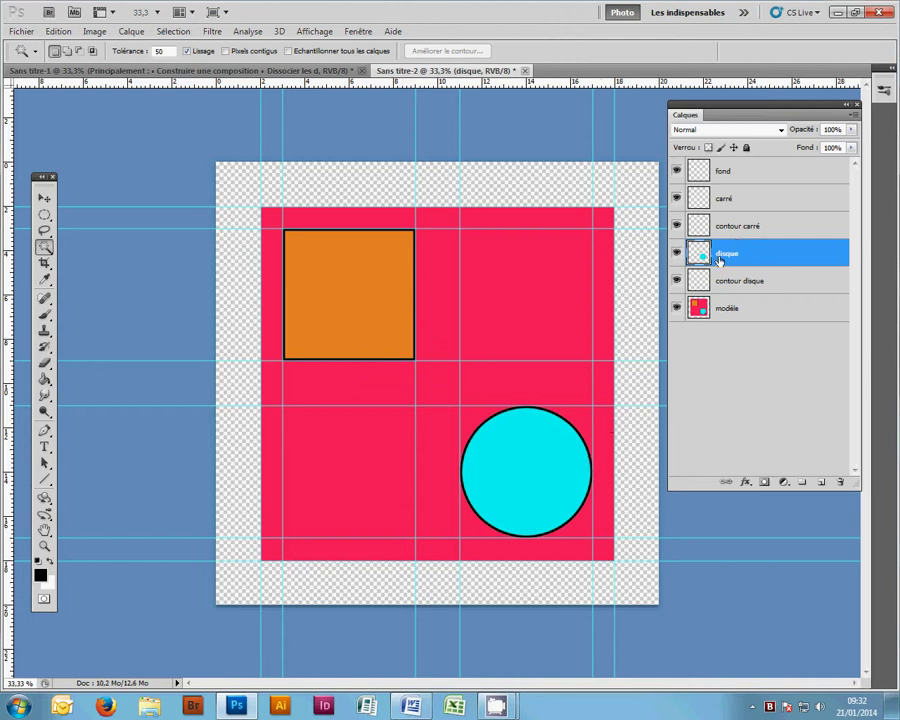
Select the orange square on layer modèle with the Magic Wand and copy it onto layer carré
click(721, 312)
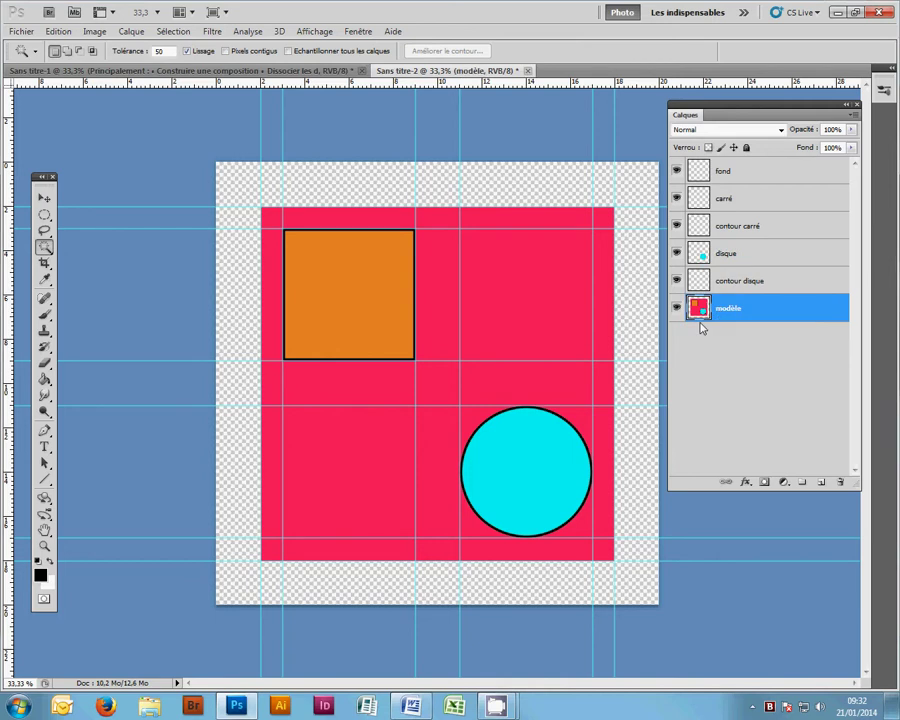
click(368, 296)
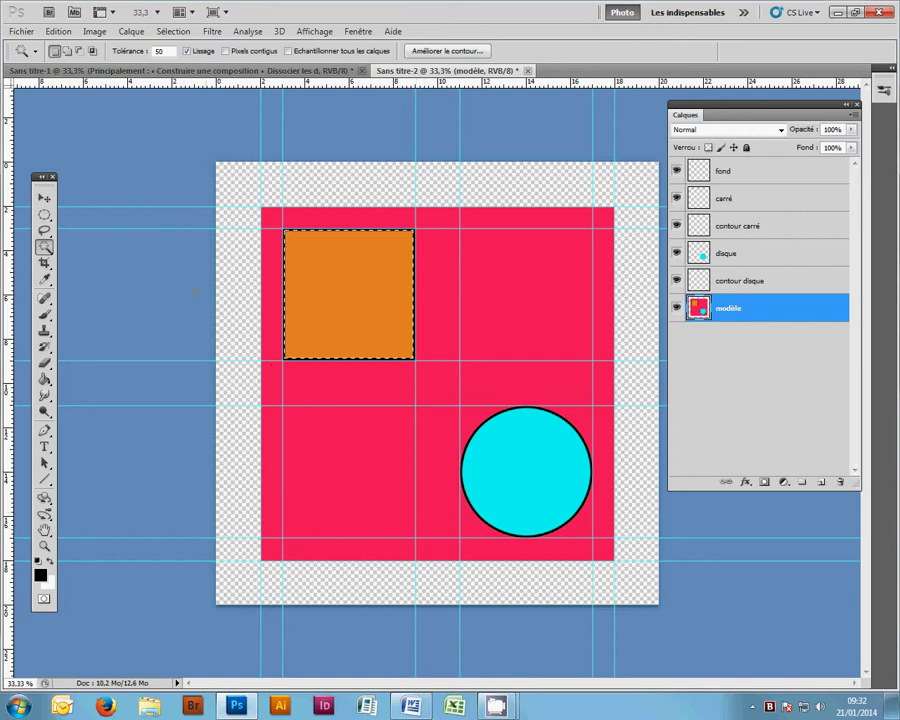
click(68, 33)
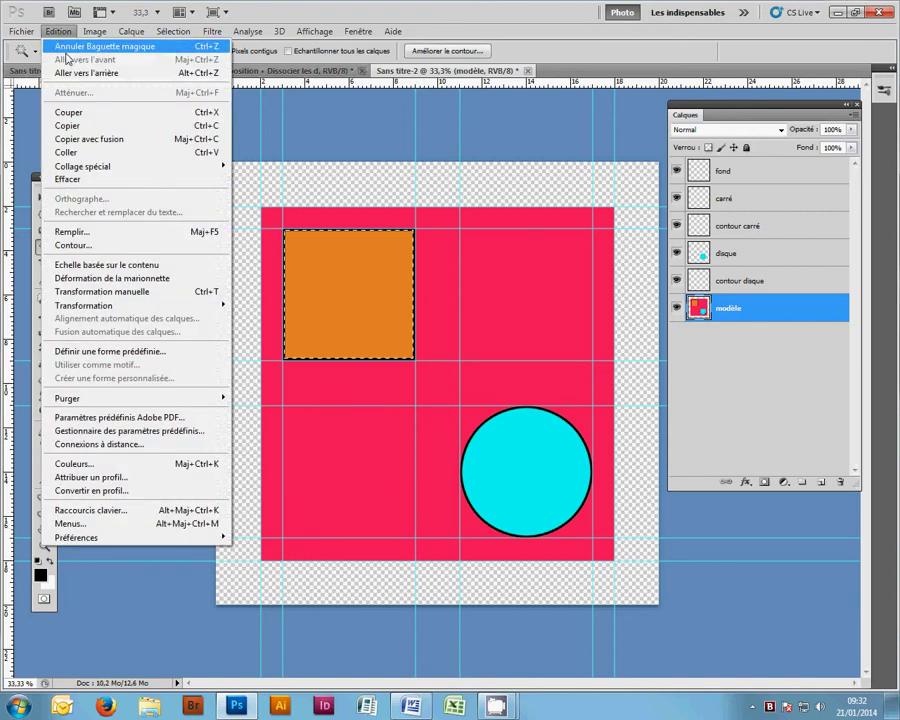
click(76, 124)
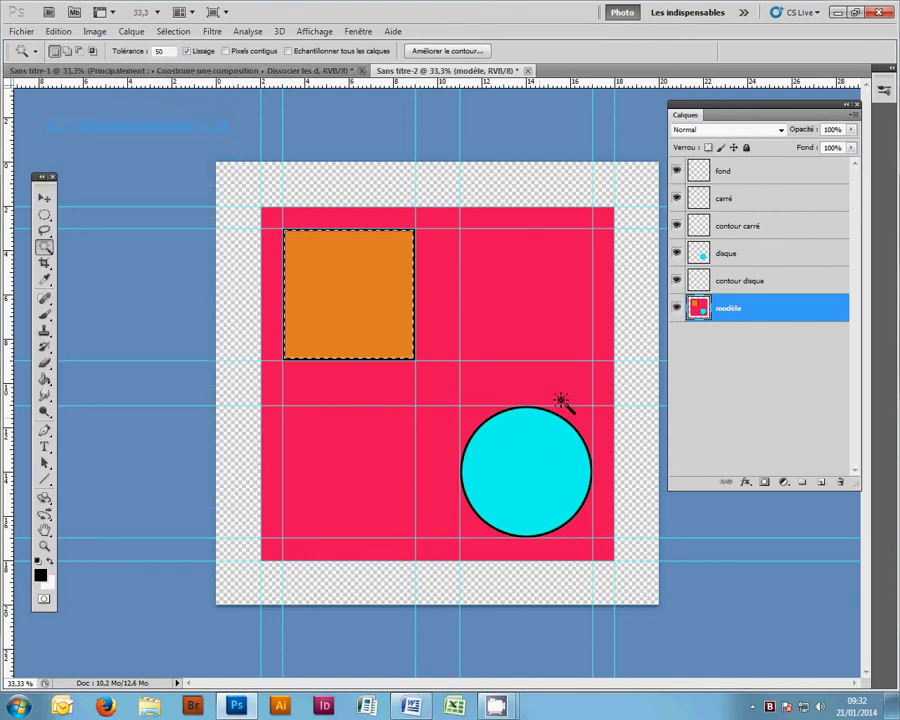
click(749, 200)
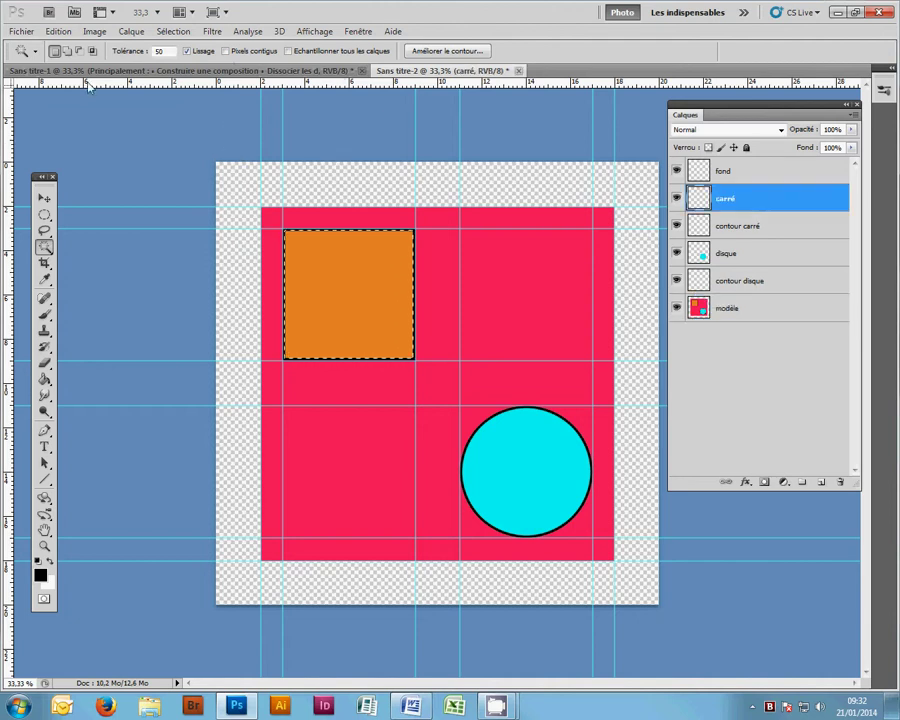
click(60, 31)
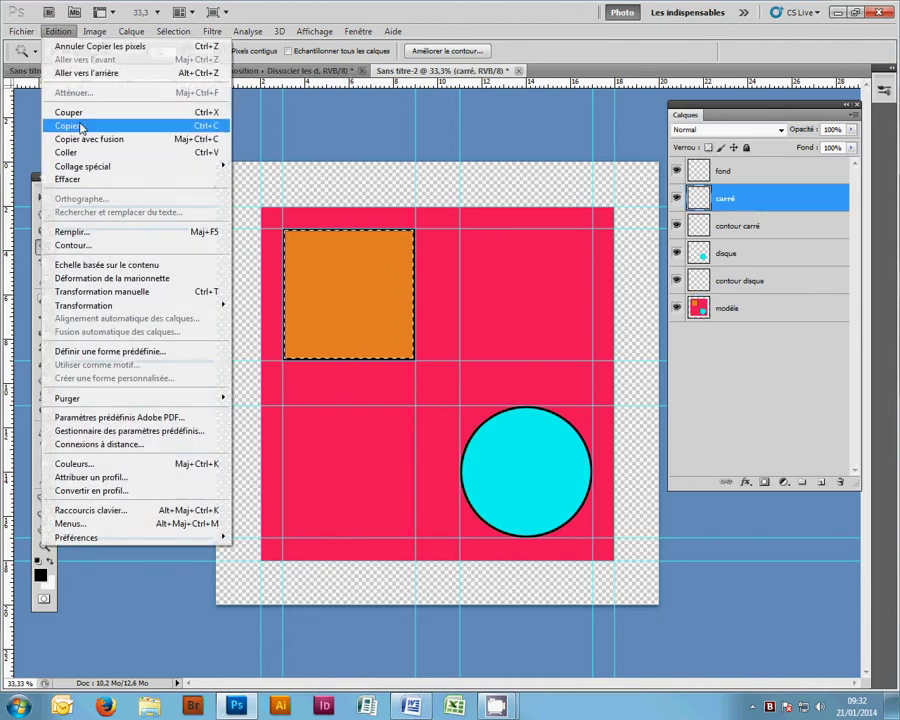
click(68, 152)
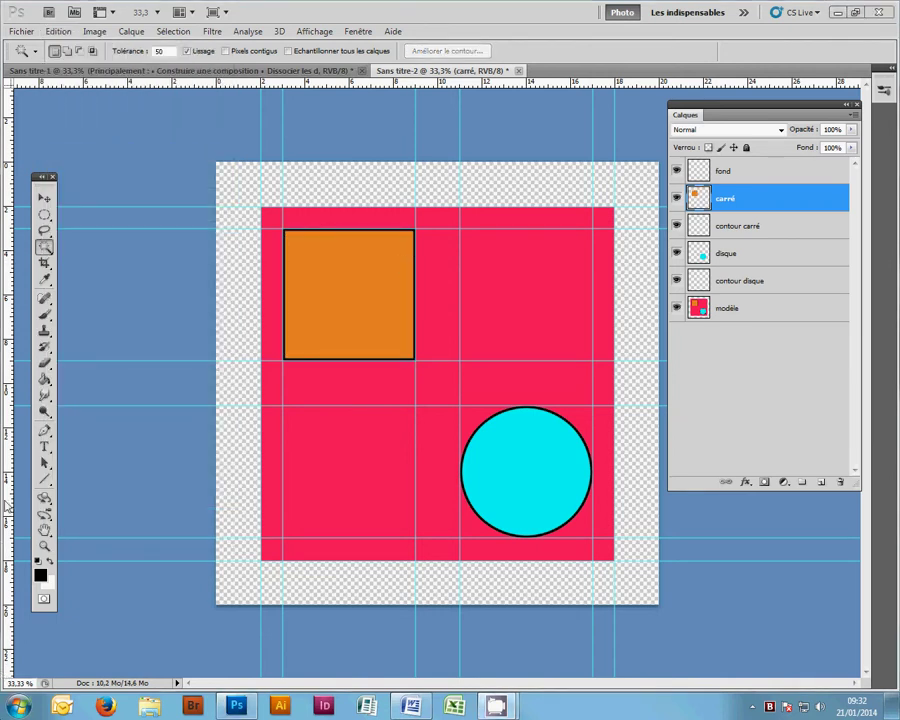
Limit the Magic Wand to contiguous pixels and copy the square's black outline from modèle onto layer contour carré
click(290, 251)
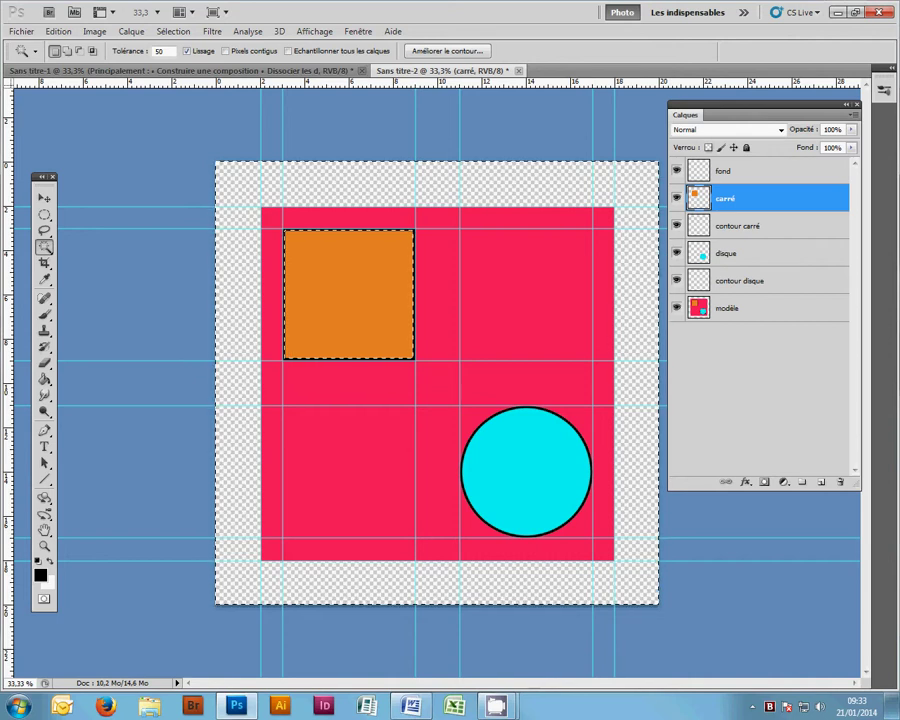
key(ctrl+d)
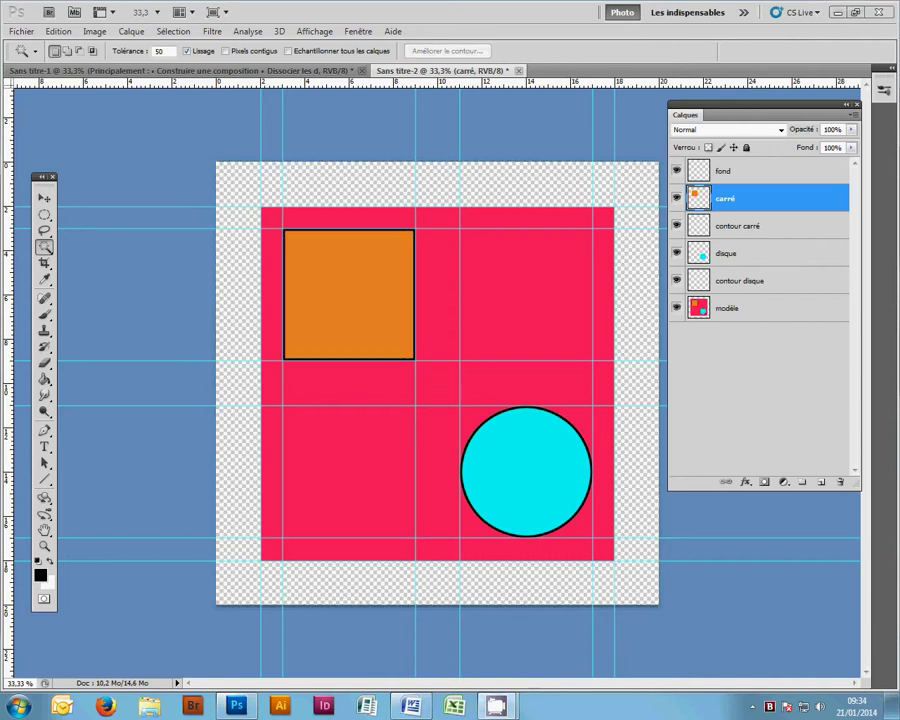
click(227, 51)
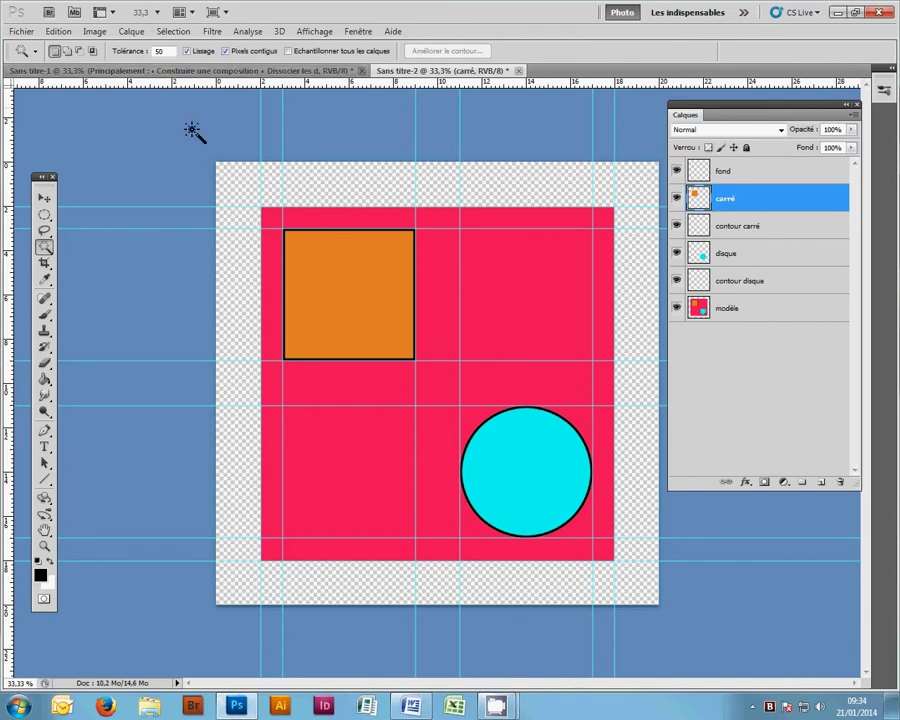
click(745, 315)
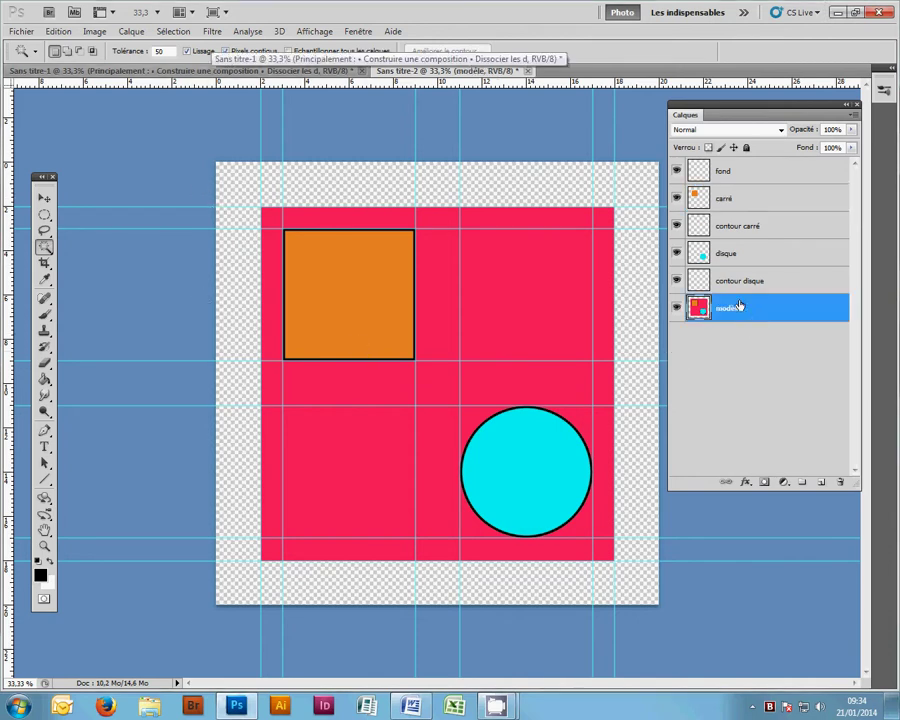
click(287, 245)
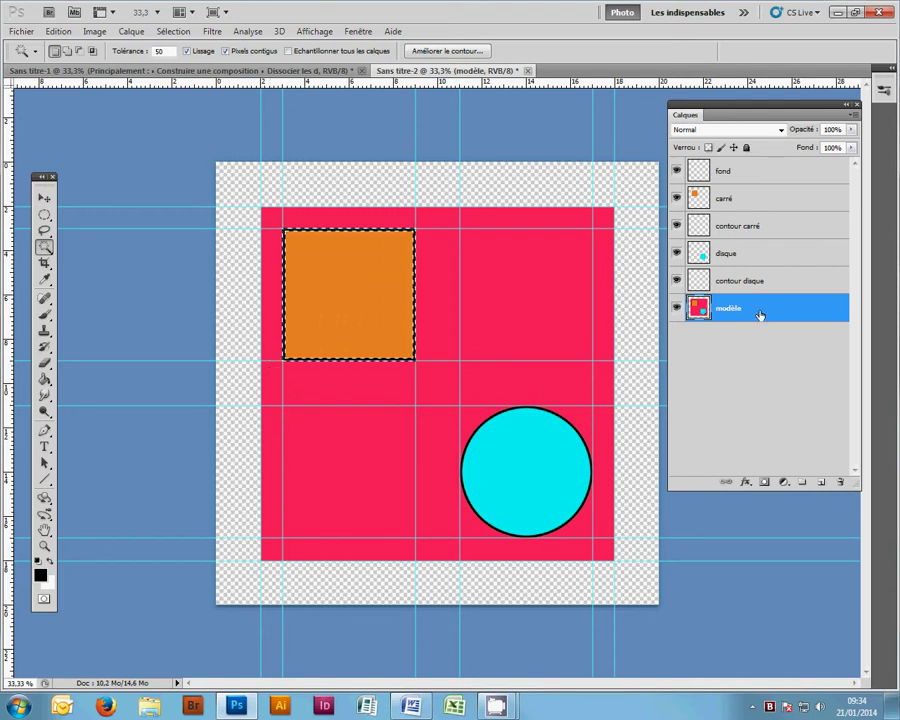
click(745, 231)
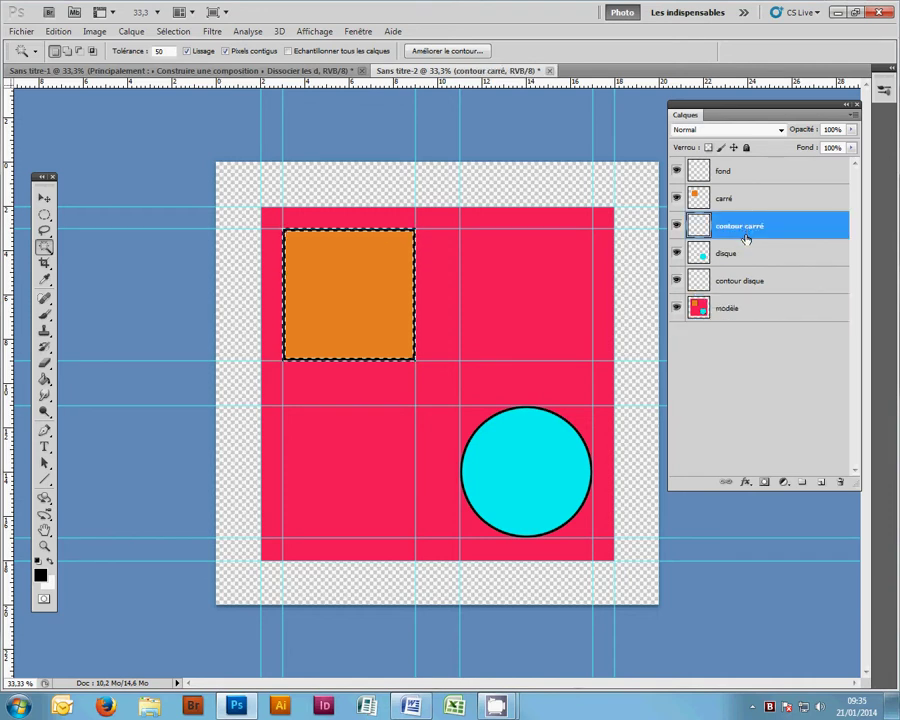
key(ctrl+d)
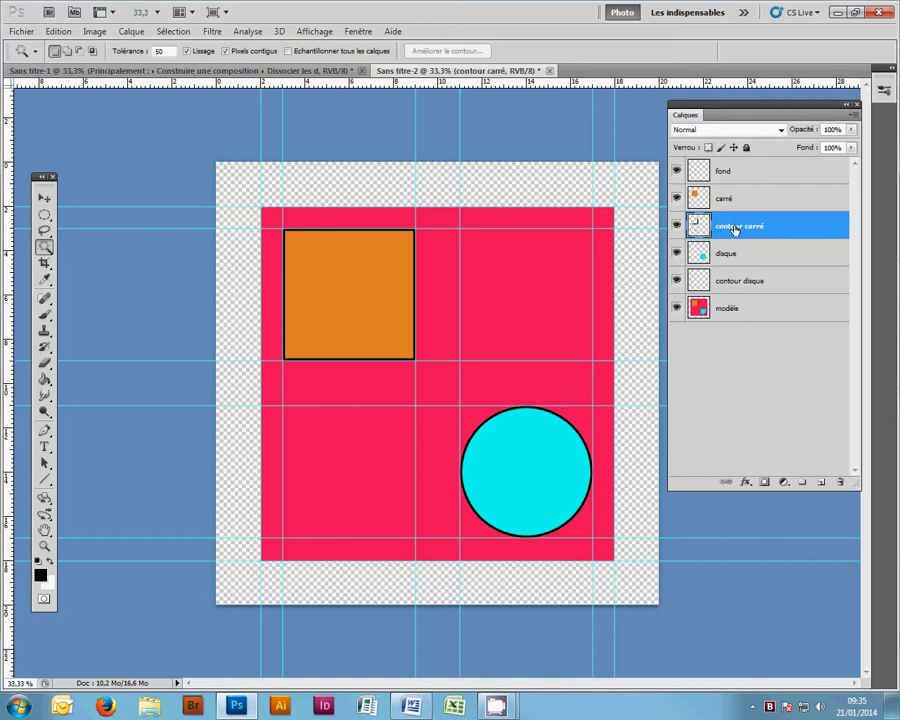
Select the disc's black outline on layer modèle and copy it onto layer contour disque
click(713, 316)
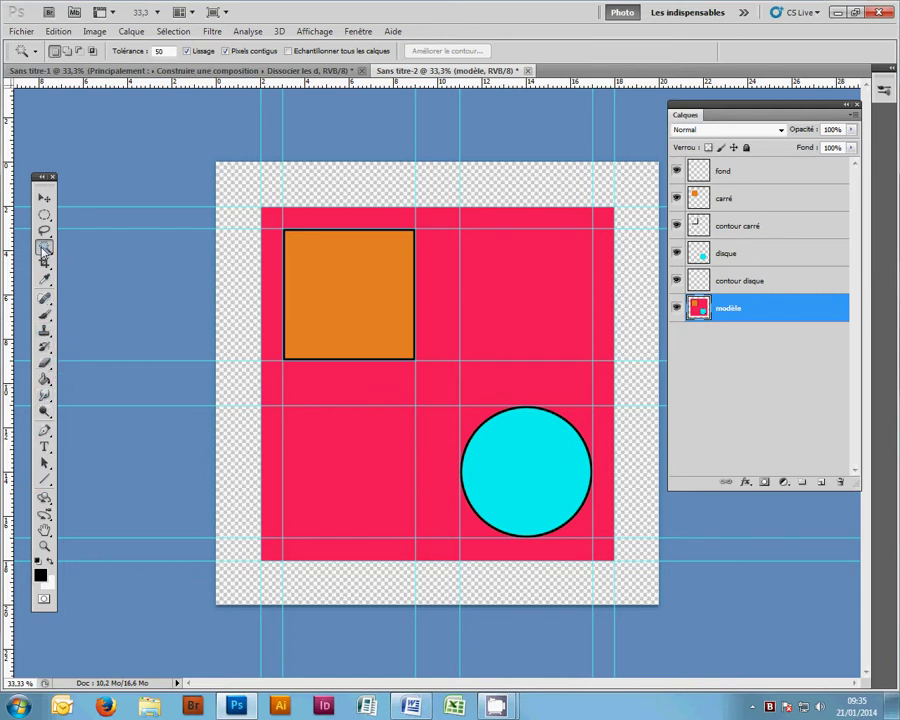
click(559, 422)
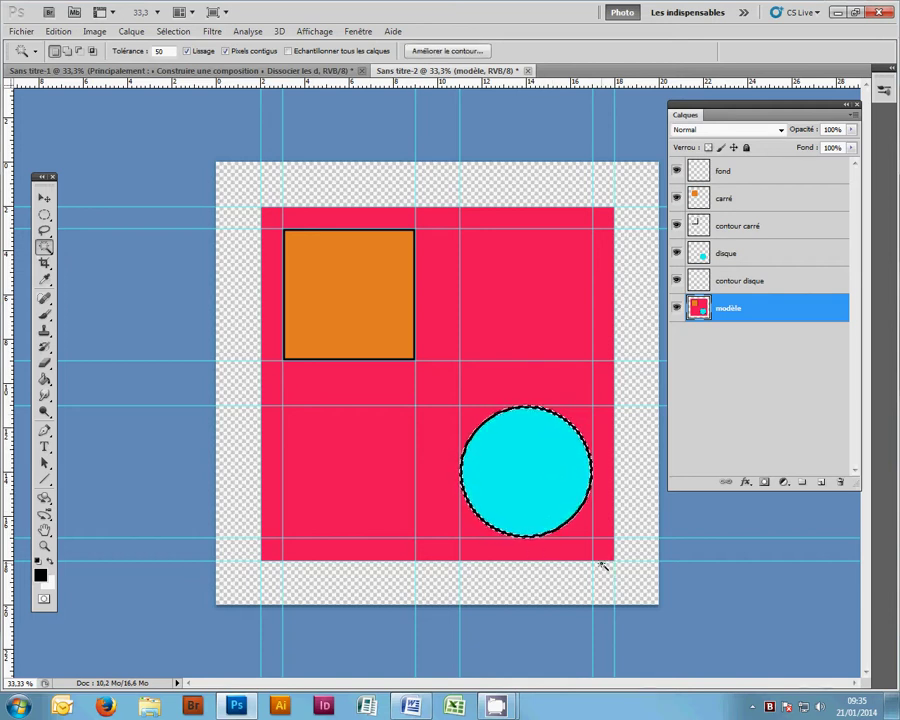
click(750, 292)
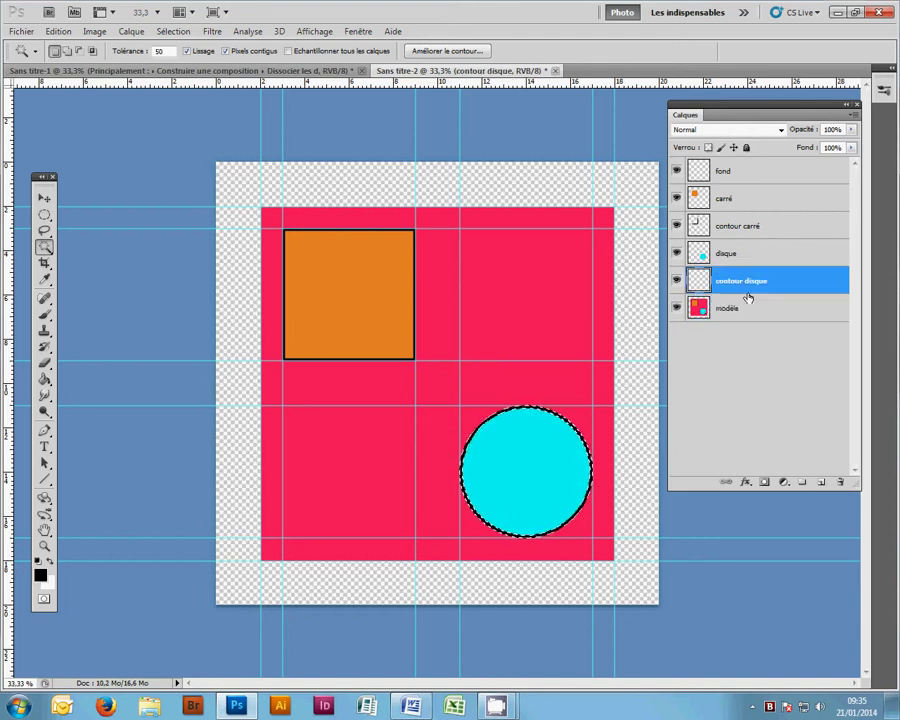
key(ctrl+d)
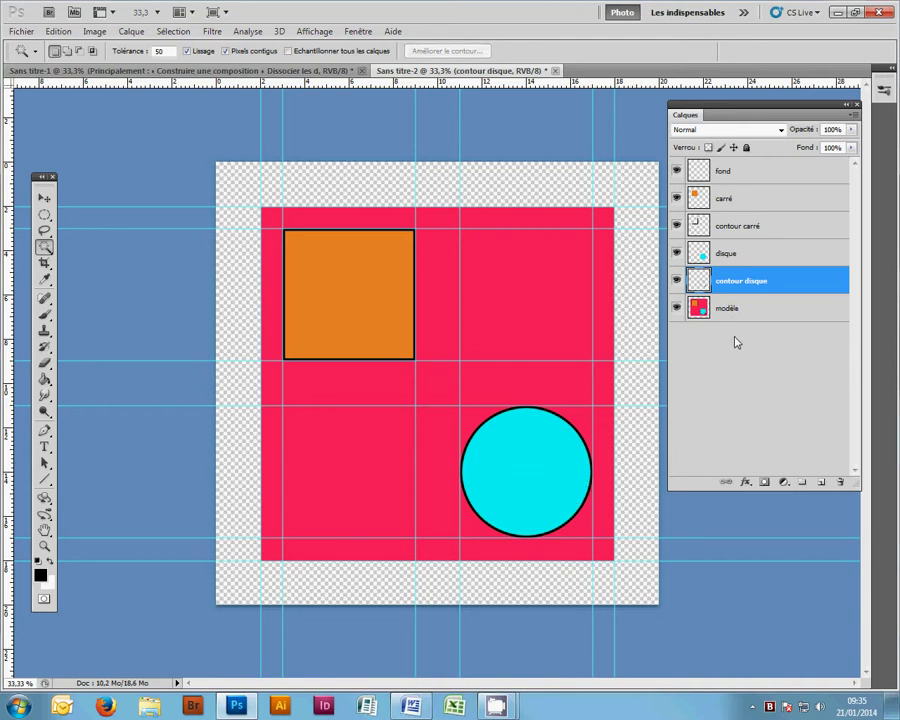
Move layer fond directly above modèle while modèle is hidden, and show modèle again
click(677, 311)
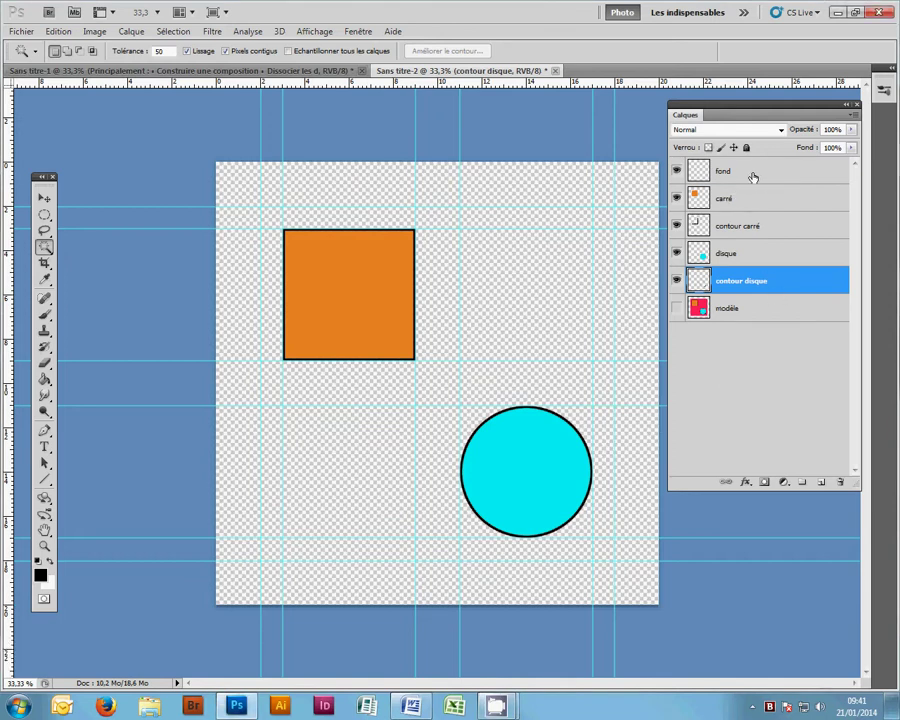
drag(754, 176, 759, 300)
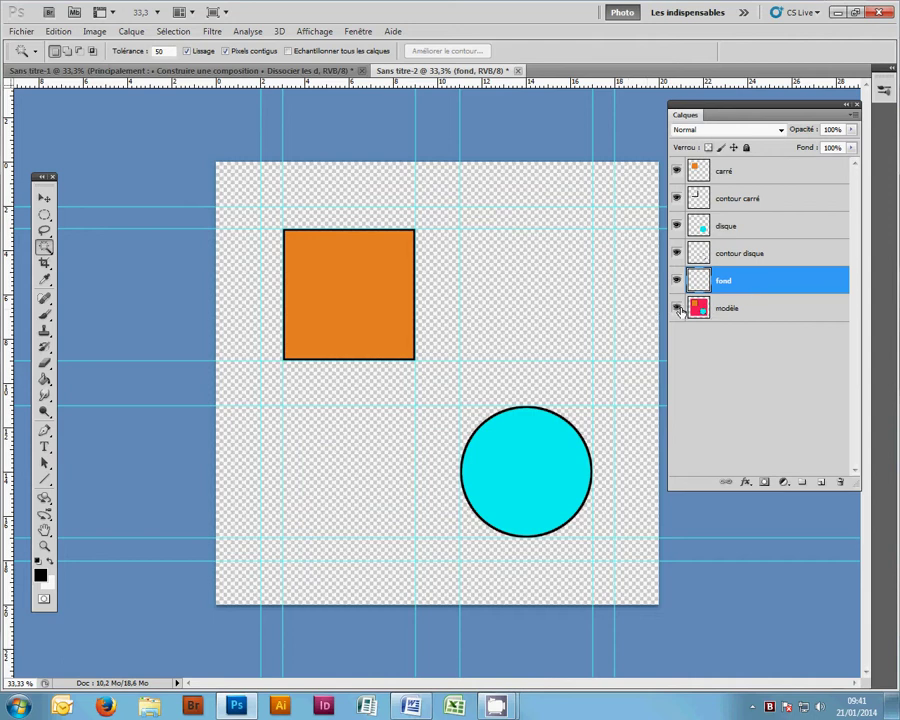
click(677, 308)
Sample the pink background of layer modèle as the foreground colour with the Eyedropper and check it in the colour picker
click(754, 316)
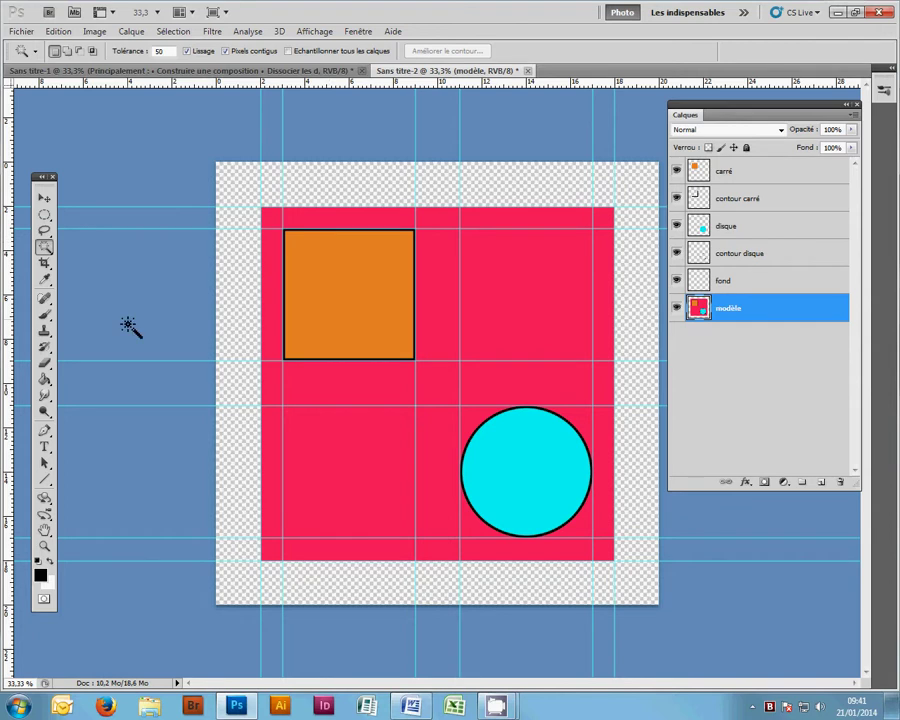
click(47, 282)
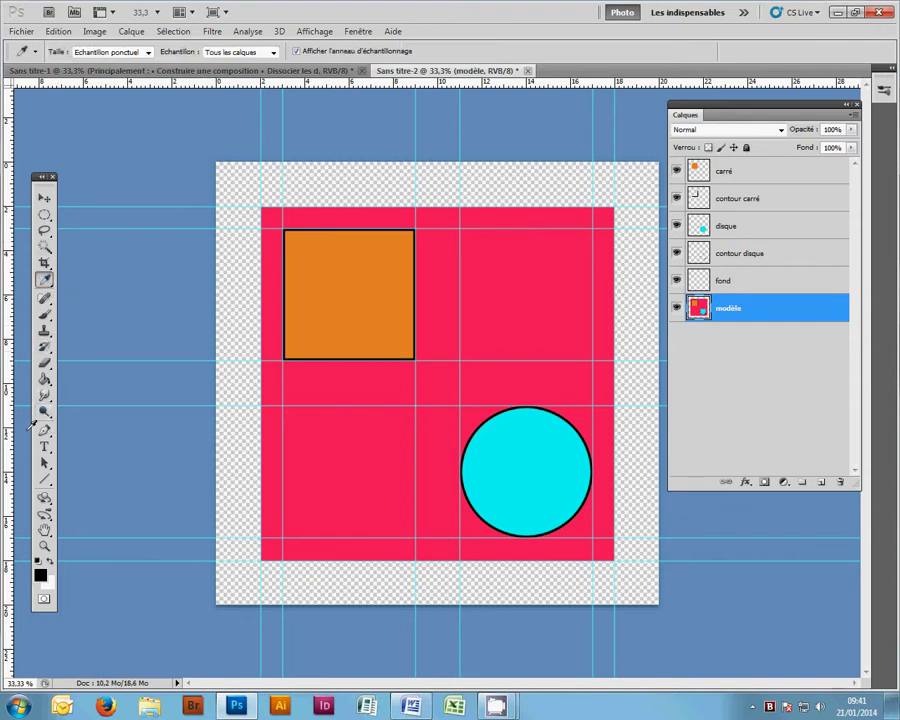
click(550, 278)
click(39, 577)
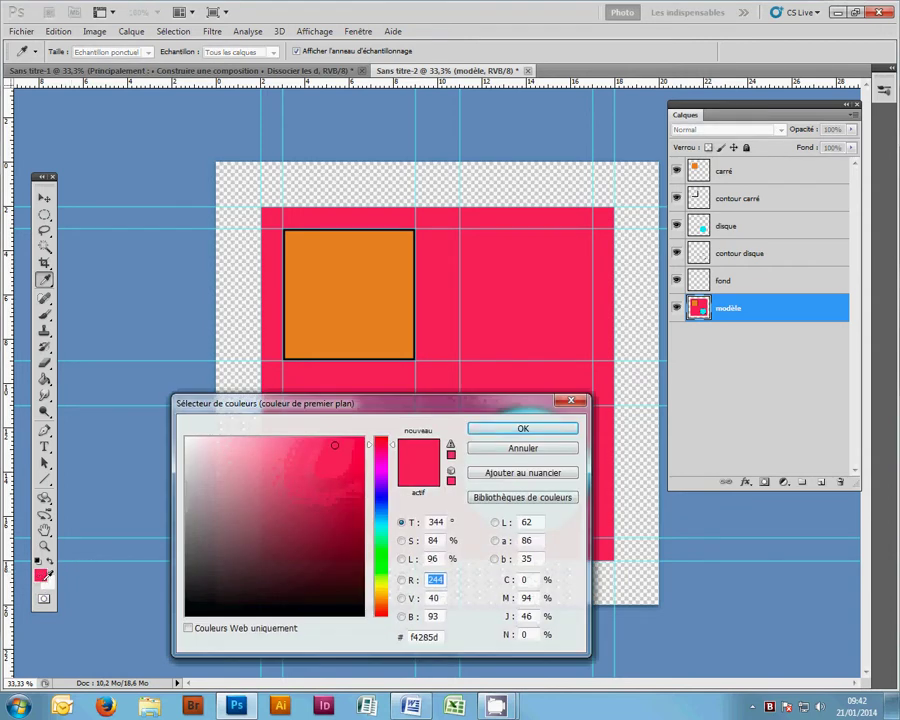
click(526, 448)
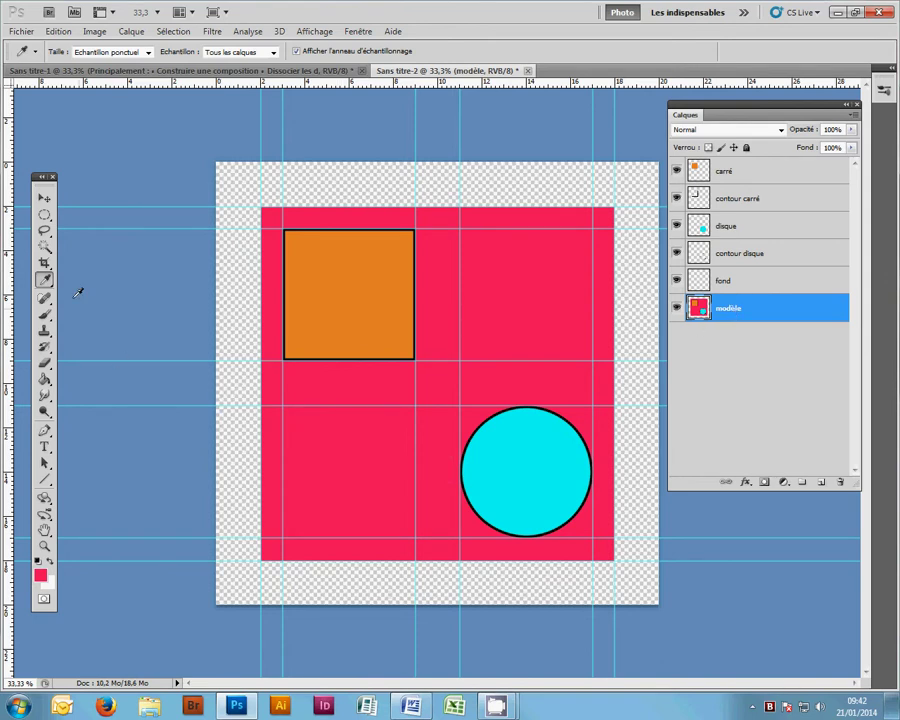
Select the pink square's area with the Rectangular Marquee, fill it with the sampled pink on layer fond, and hide layer modèle
click(44, 214)
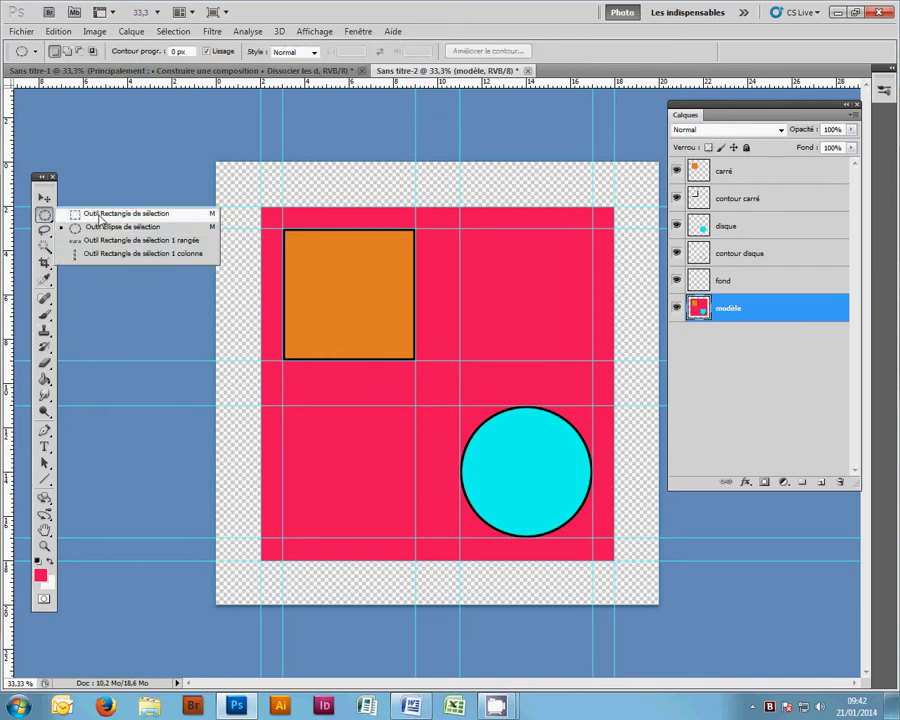
click(100, 216)
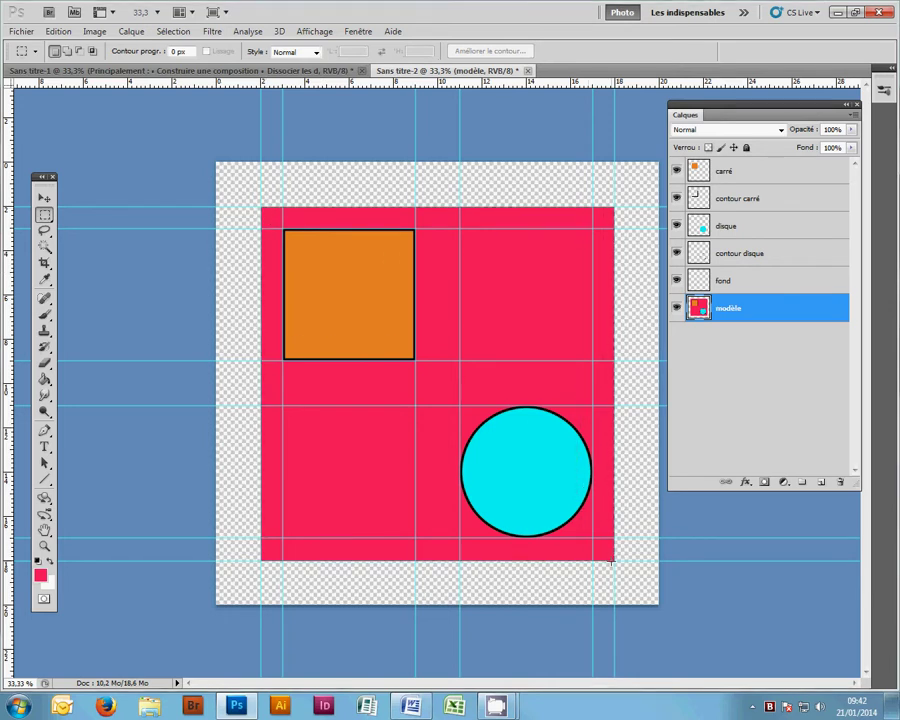
drag(614, 562, 261, 207)
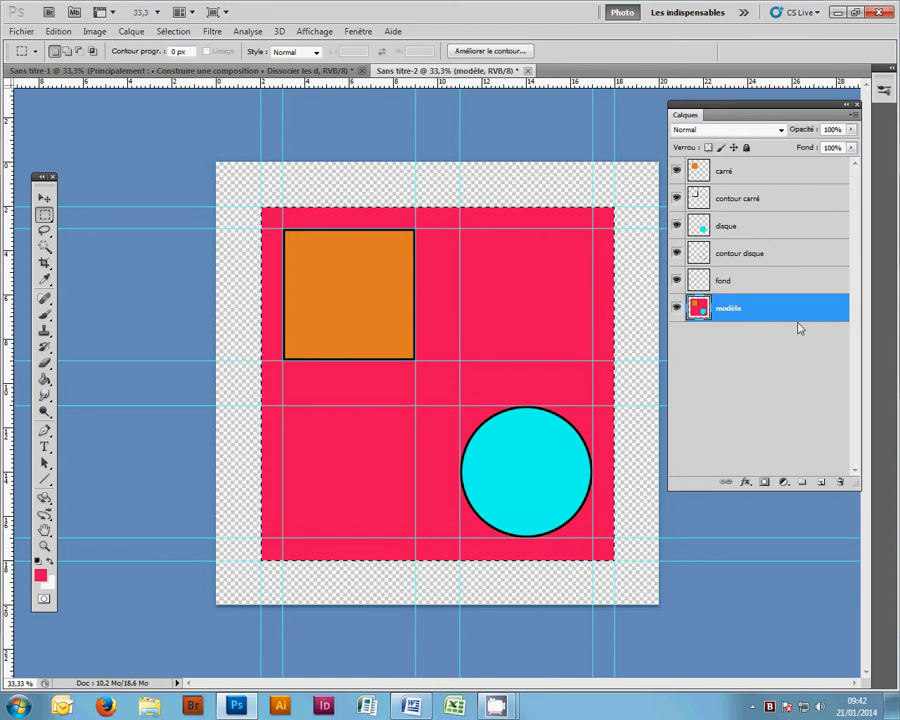
click(730, 287)
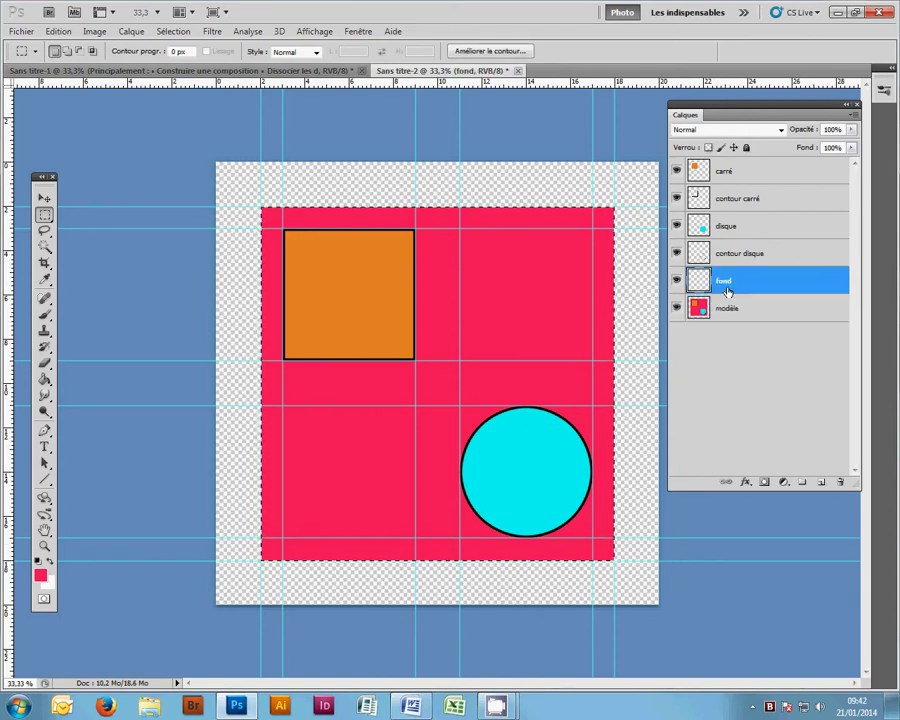
click(44, 381)
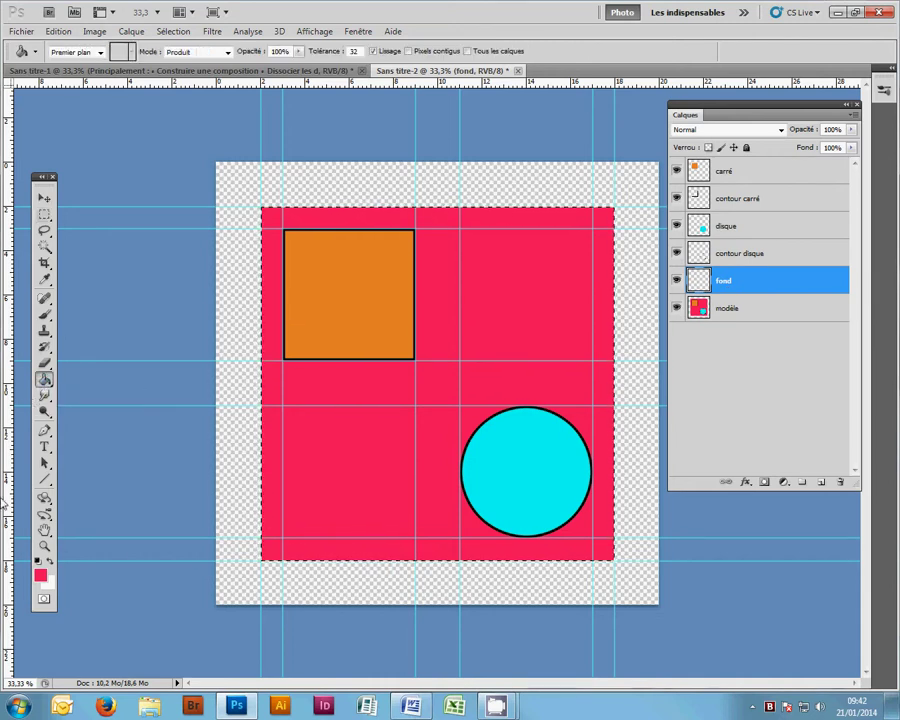
click(491, 340)
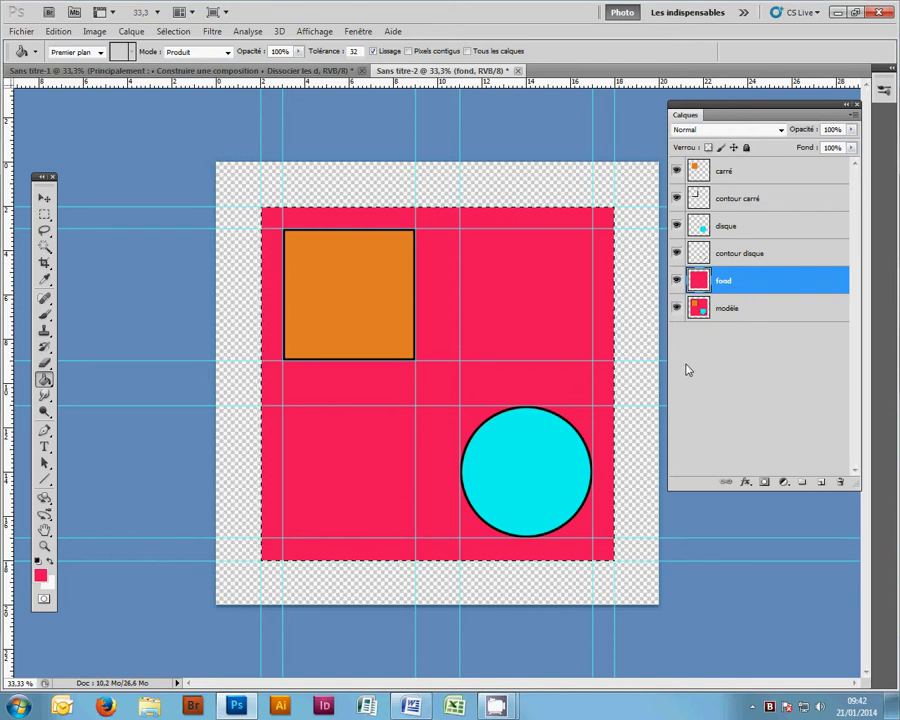
click(676, 309)
key(d)
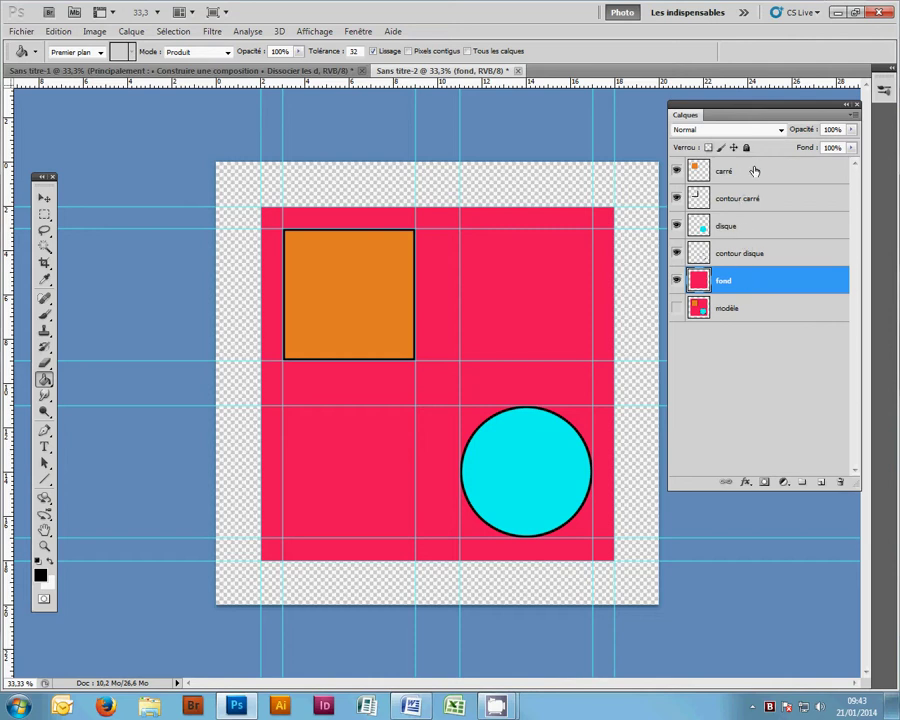
Create a new layer group named archive above layer fond
click(851, 120)
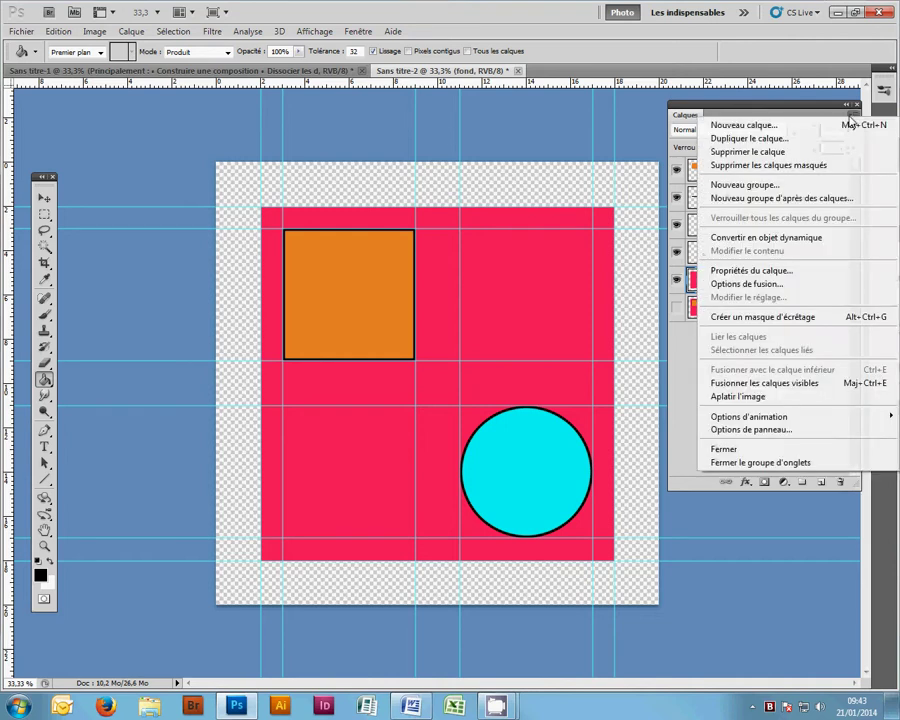
click(756, 185)
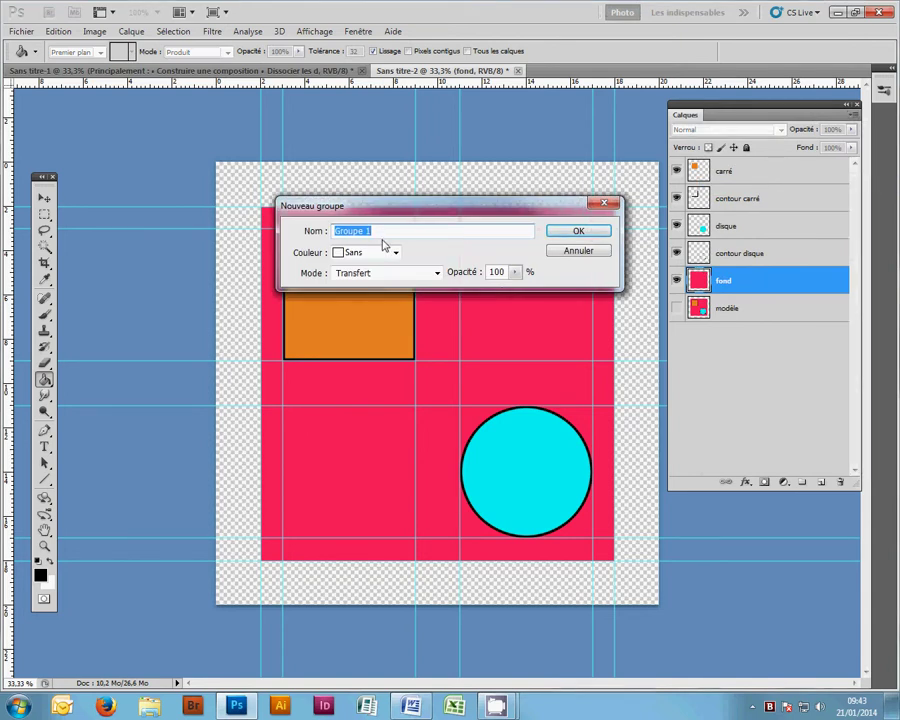
text(archive)
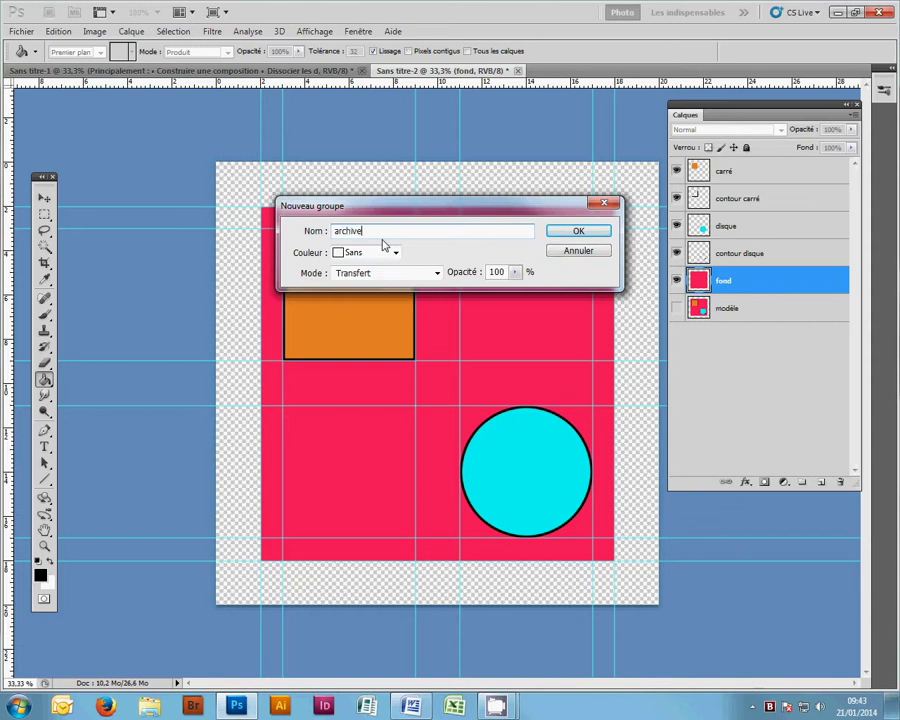
click(600, 236)
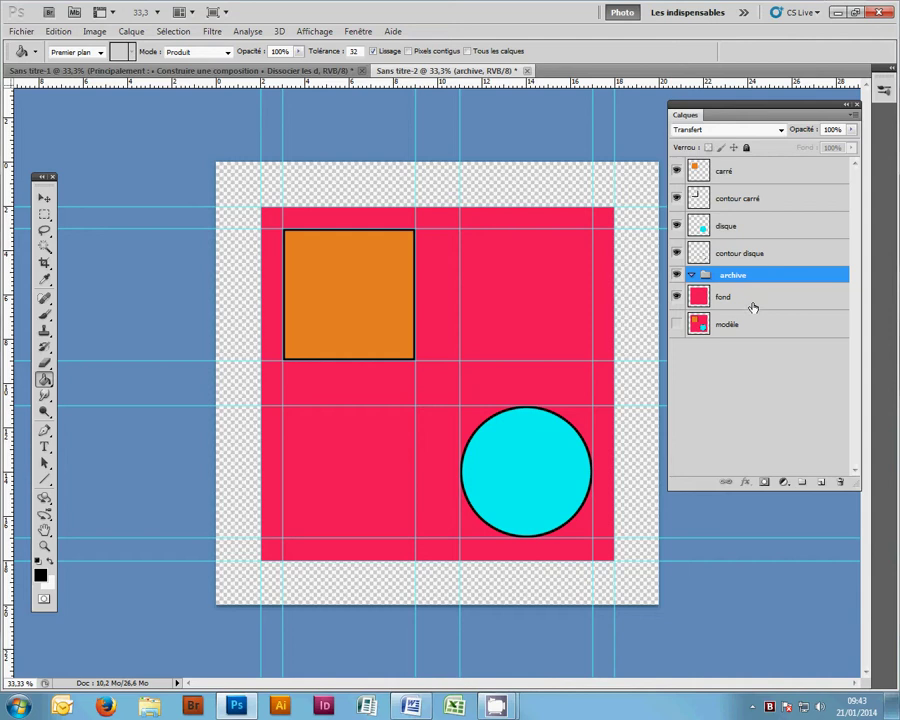
shift+click(739, 178)
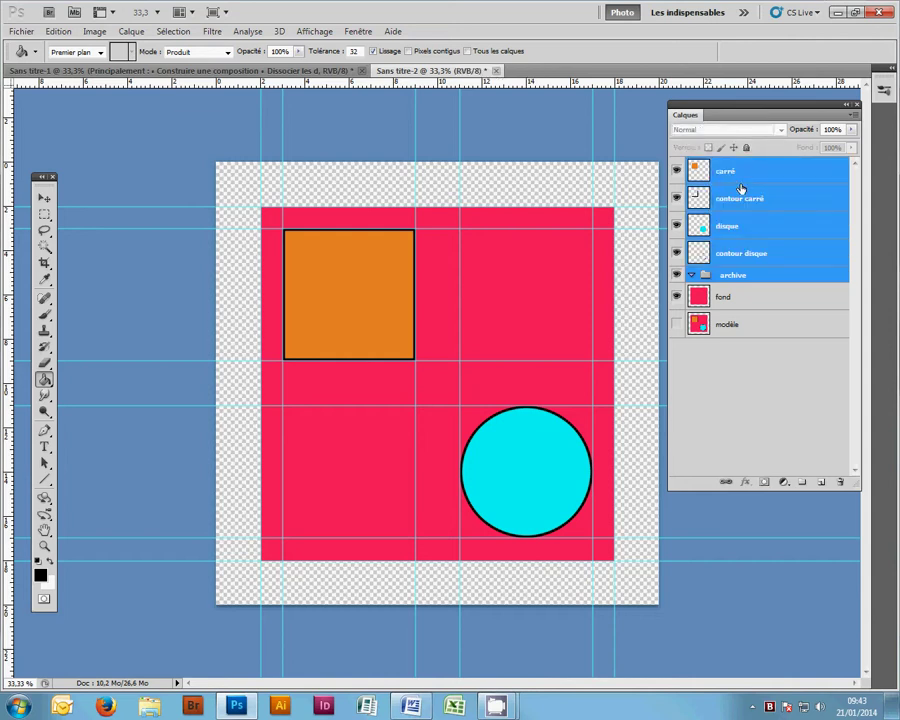
shift+click(742, 300)
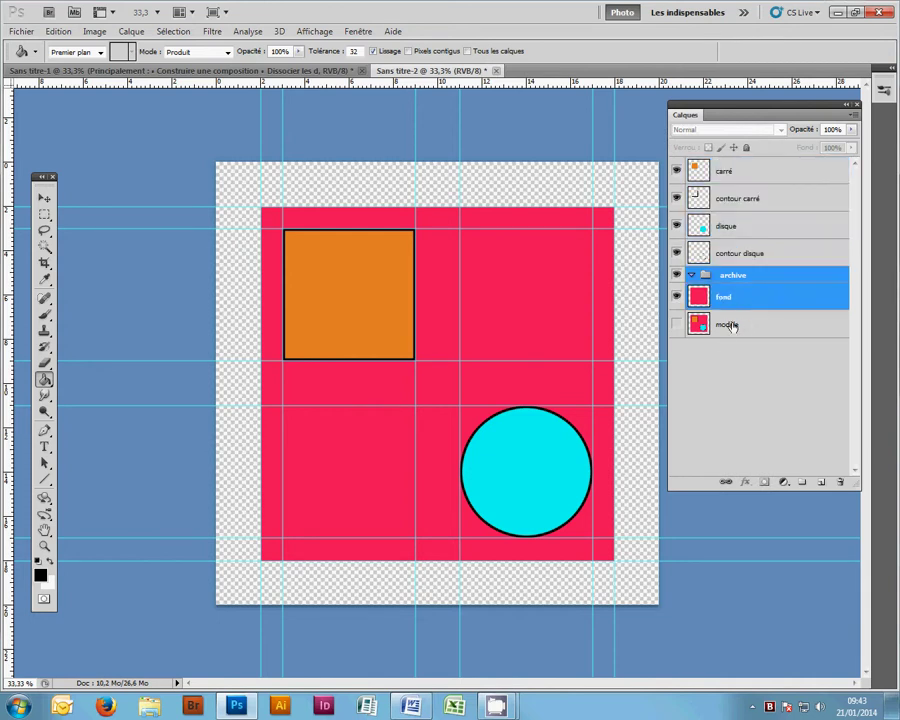
shift+click(735, 230)
shift+click(739, 205)
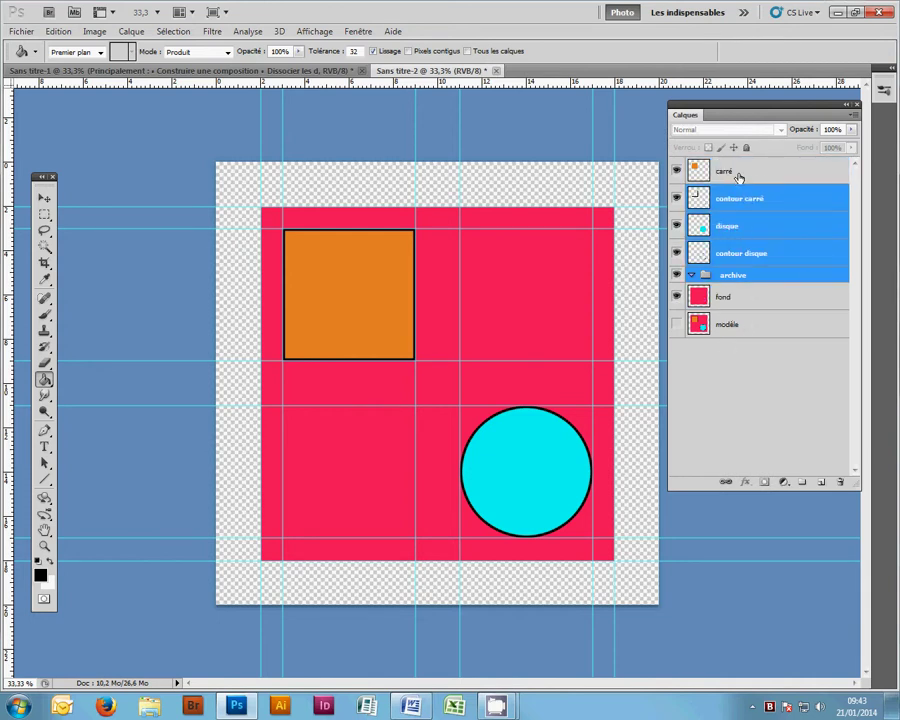
shift+click(739, 177)
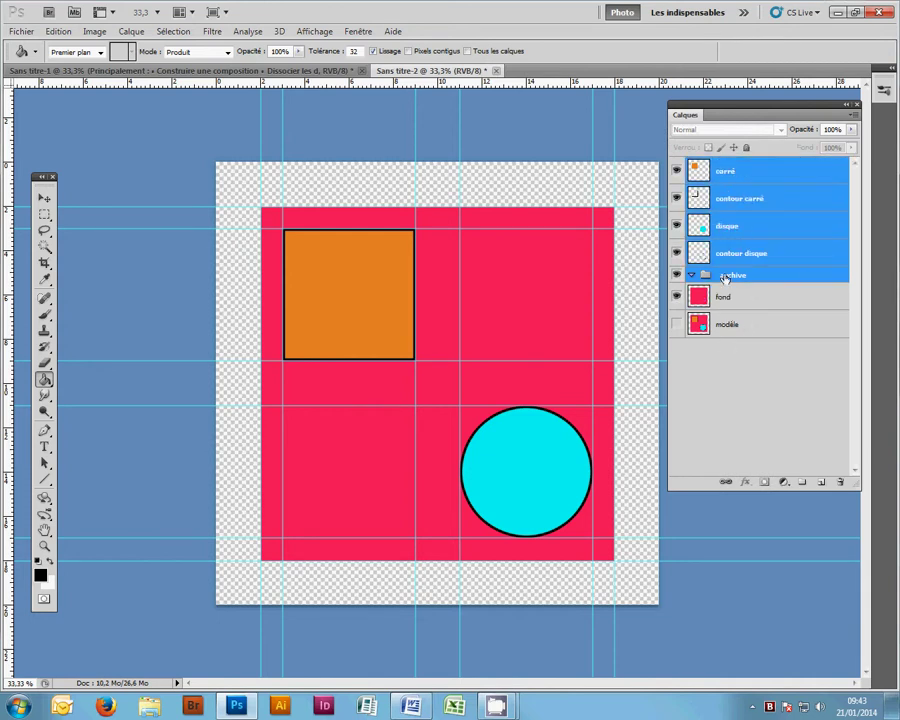
click(772, 238)
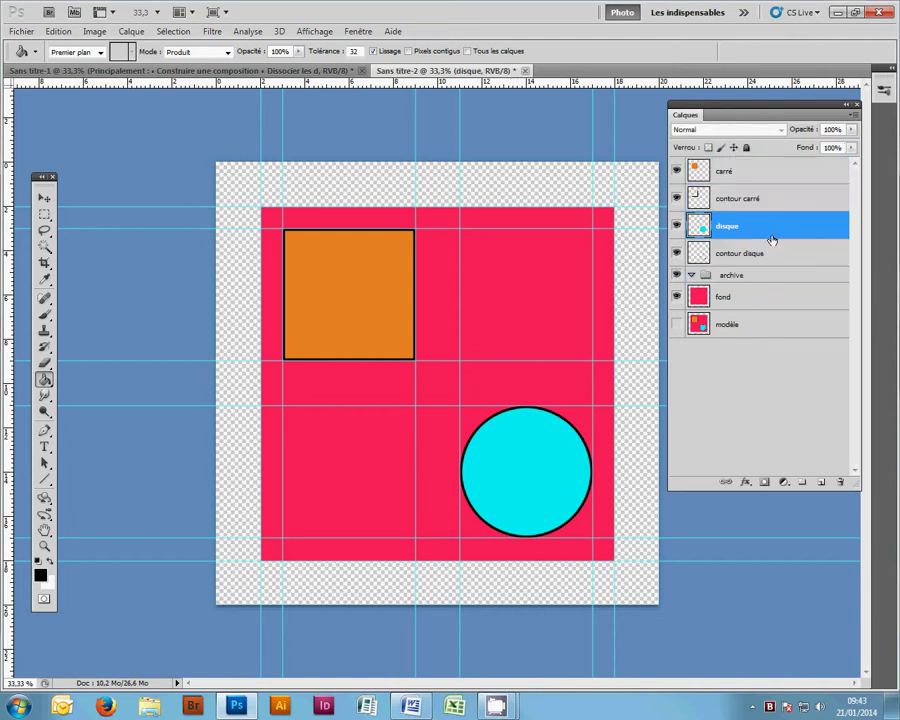
Move layers carré, contour carré, disque, contour disque and fond into group archive in that order, and collapse the group
click(756, 178)
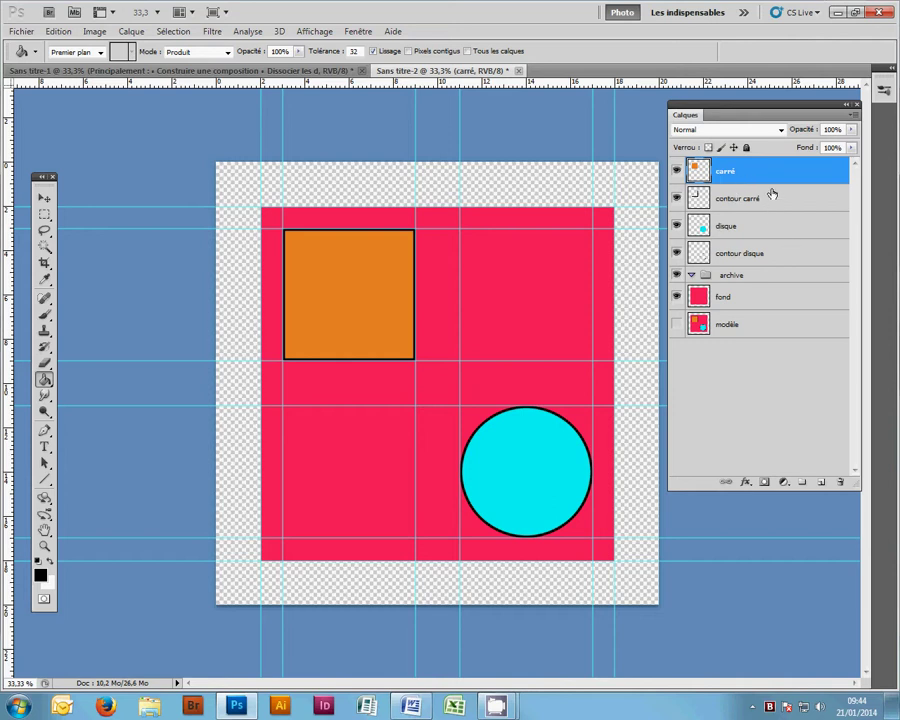
drag(763, 178, 765, 272)
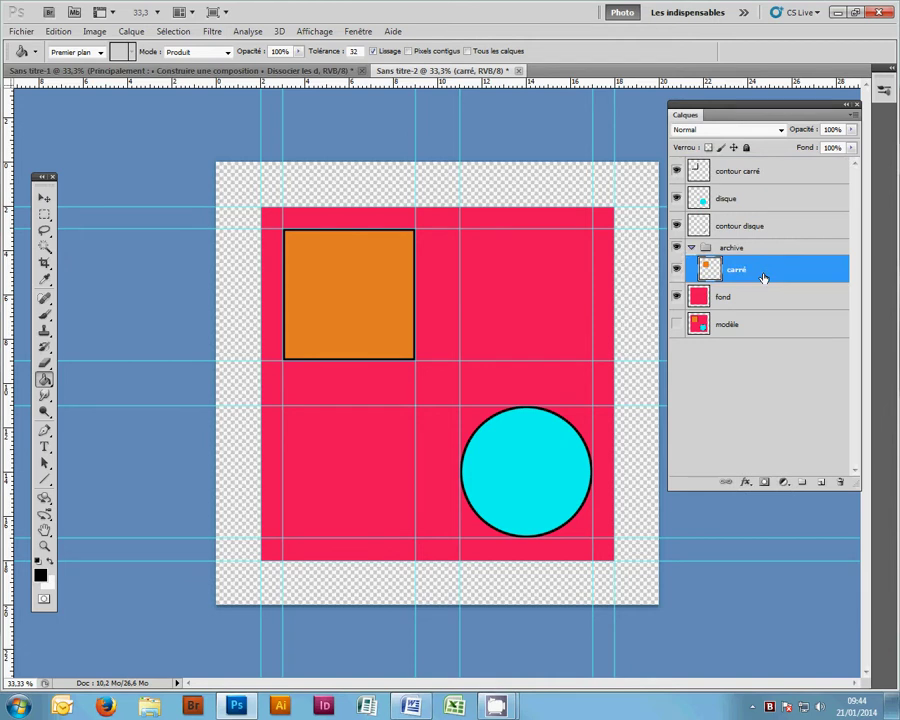
click(773, 174)
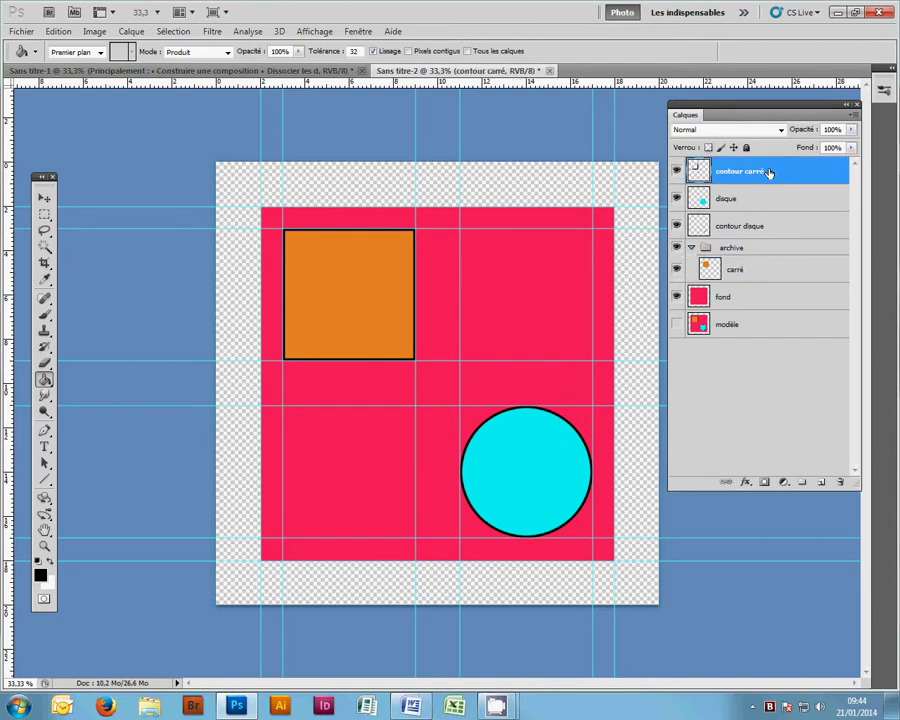
drag(774, 175, 768, 250)
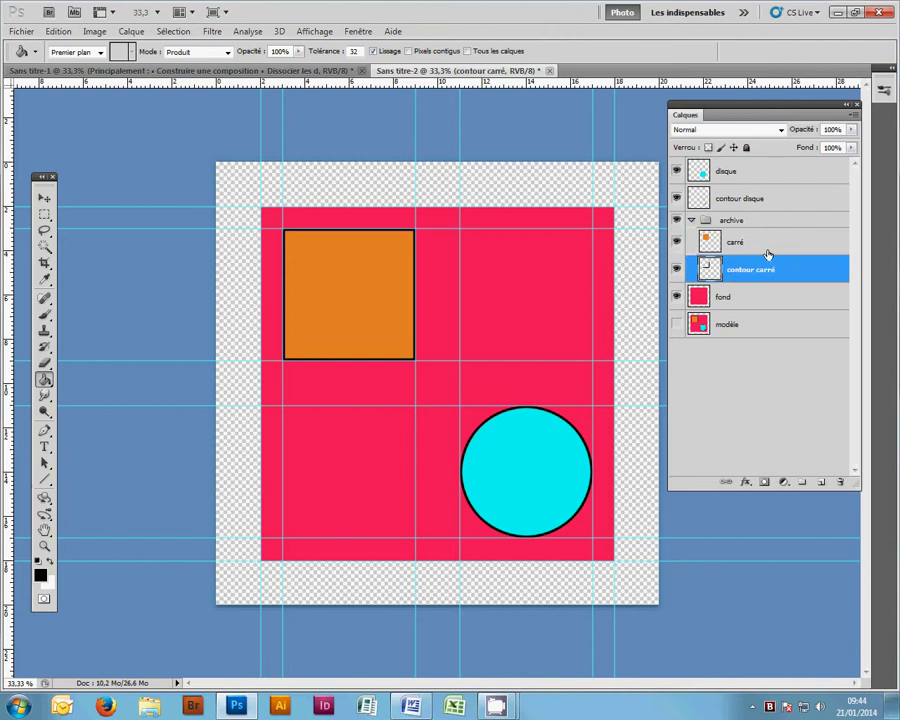
drag(771, 174, 766, 226)
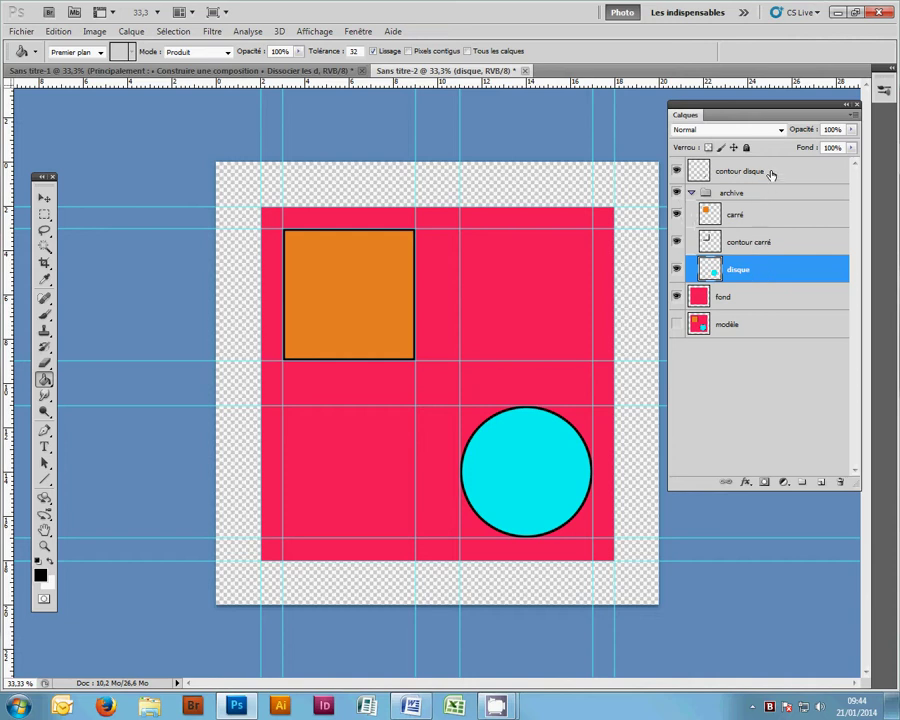
mouse_move(771, 174)
mouse_down()
mouse_move(767, 249)
mouse_move(798, 195)
mouse_move(773, 187)
mouse_up()
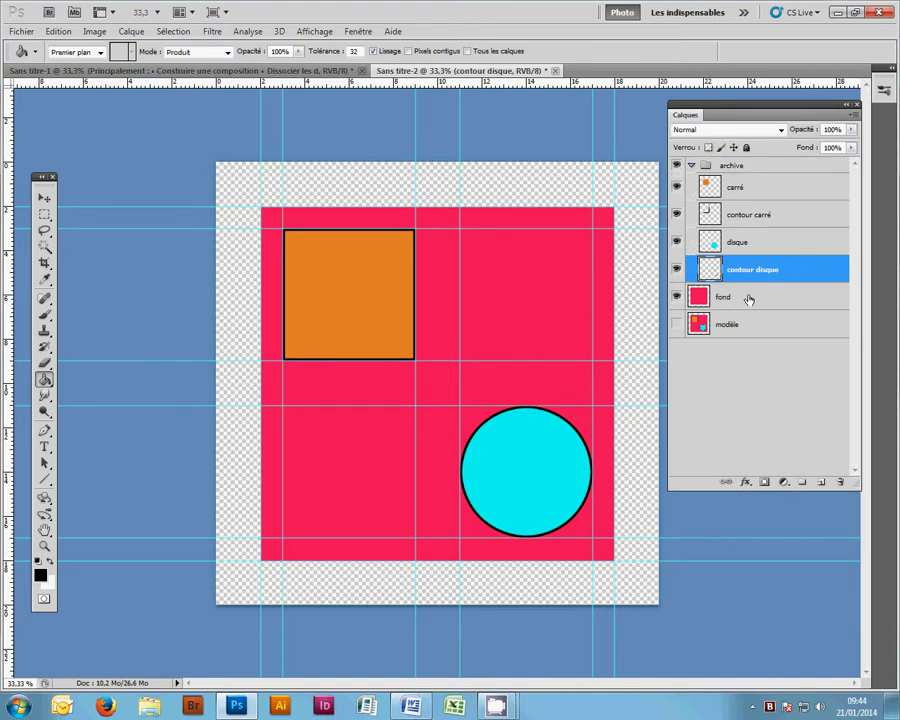
drag(749, 299, 740, 255)
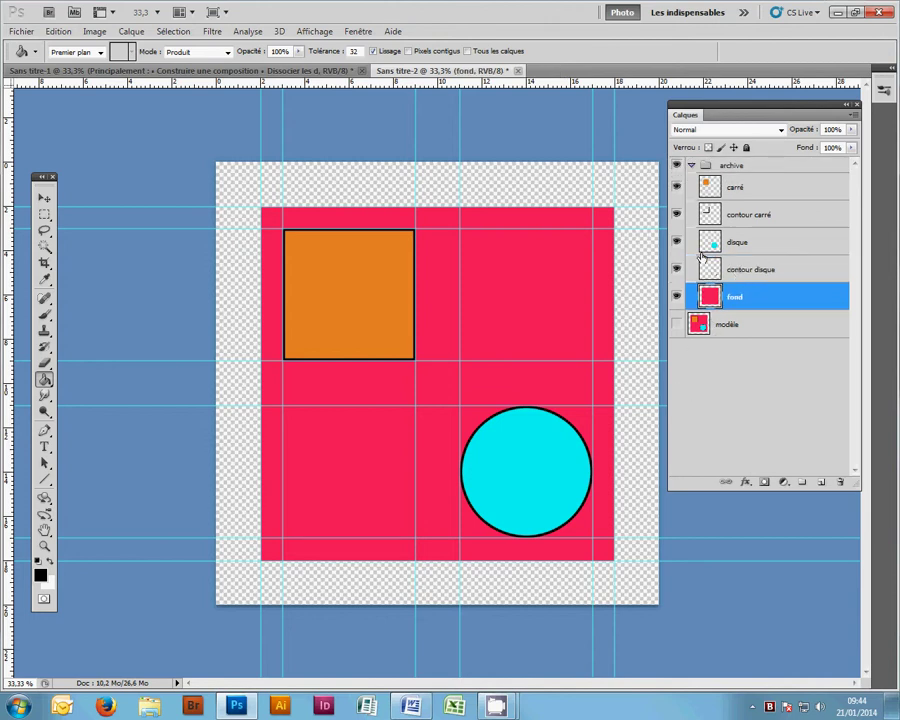
click(692, 166)
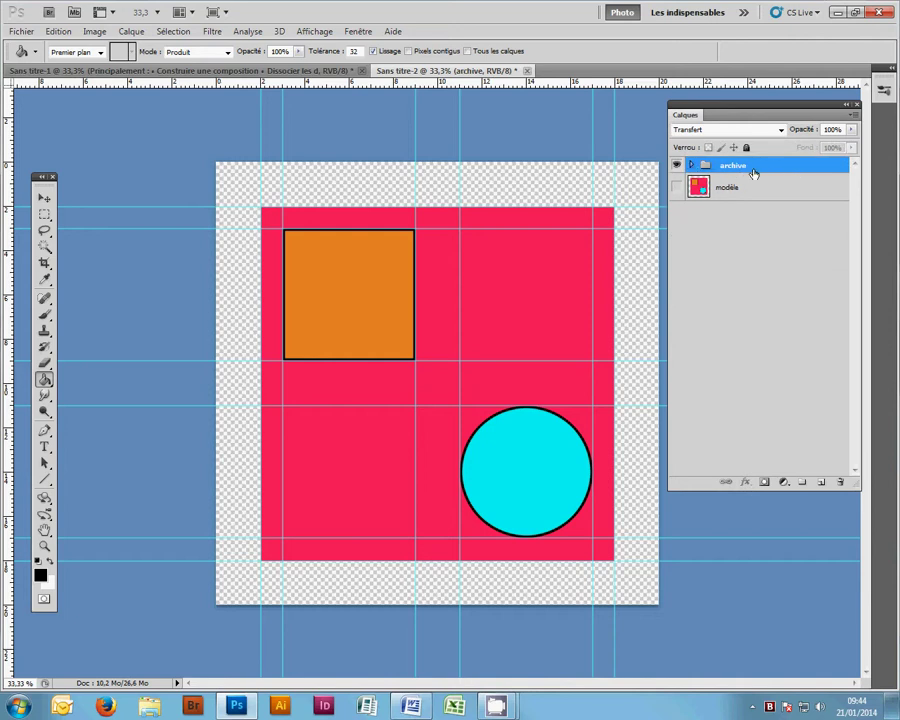
Compare group archive with layer modèle by toggling the visibility of each, leaving only archive shown
click(677, 166)
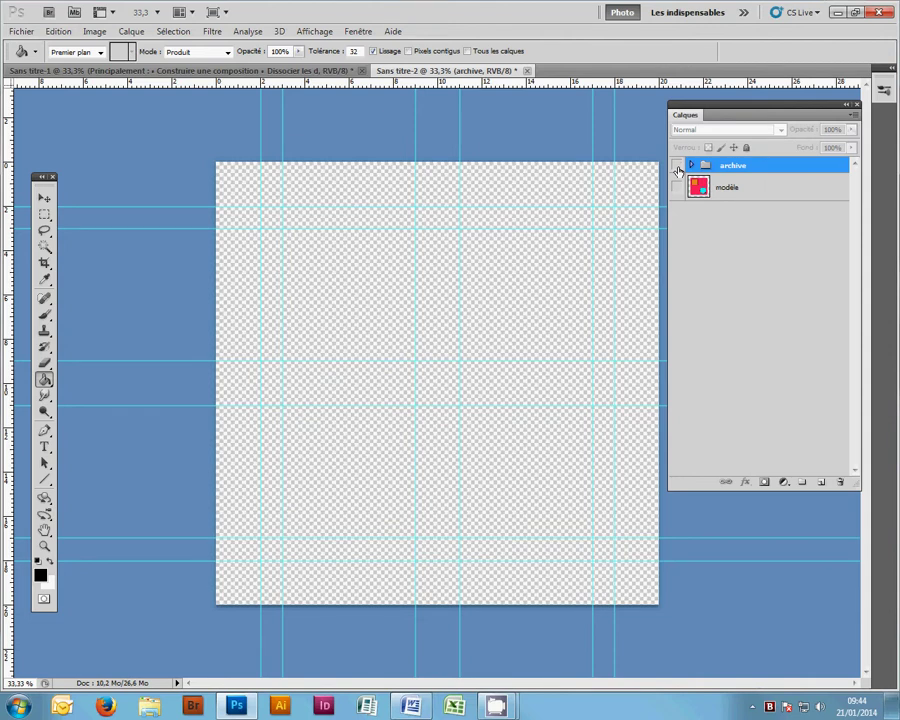
click(677, 188)
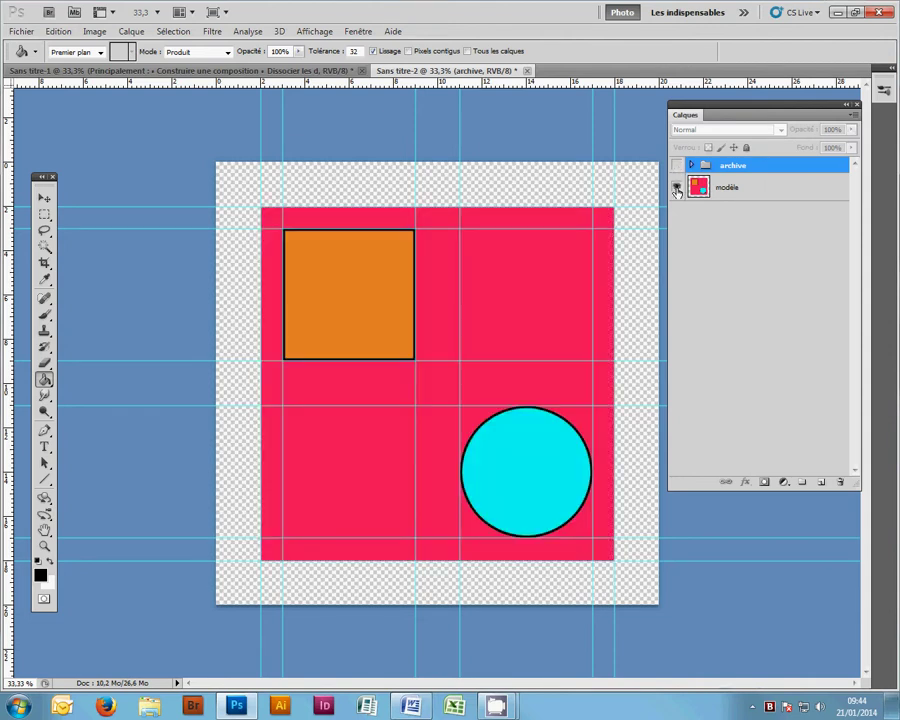
click(676, 188)
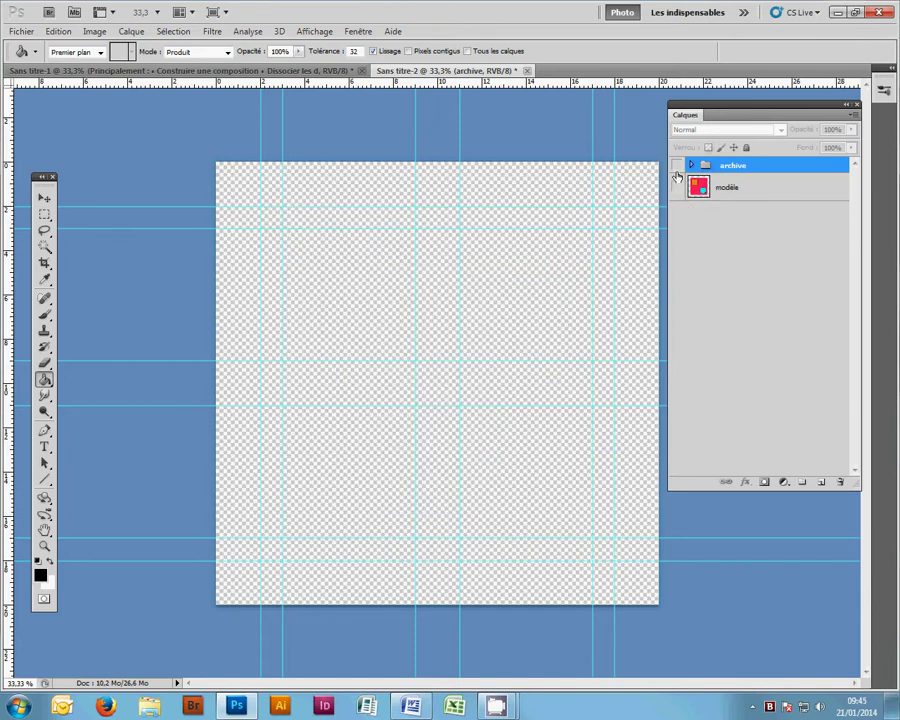
click(677, 168)
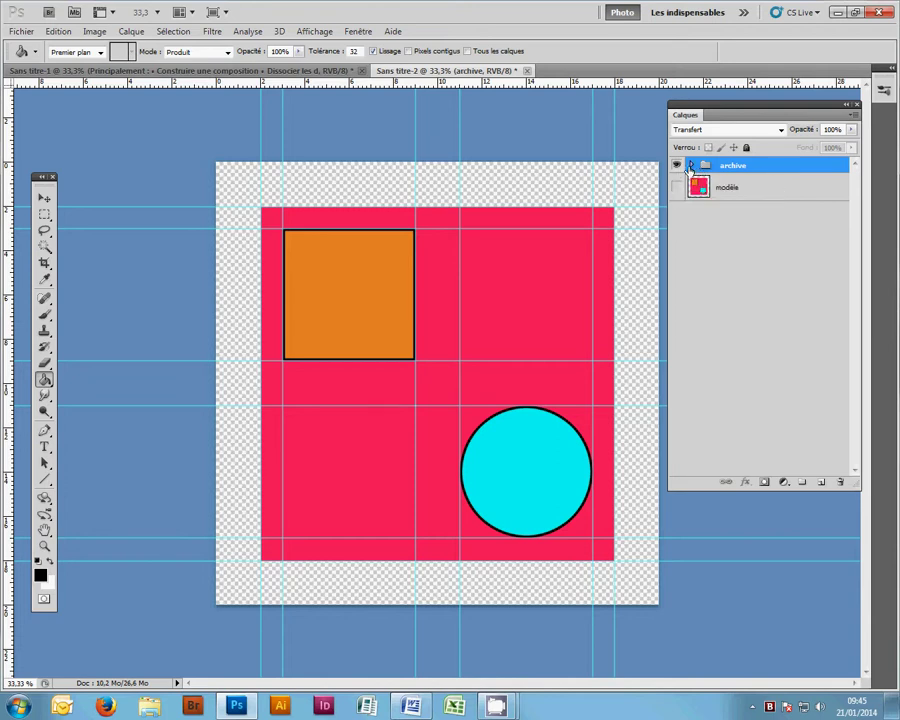
Expand group archive, try moving layers carré, disque and fond separately with the Move tool, and undo each move
click(690, 165)
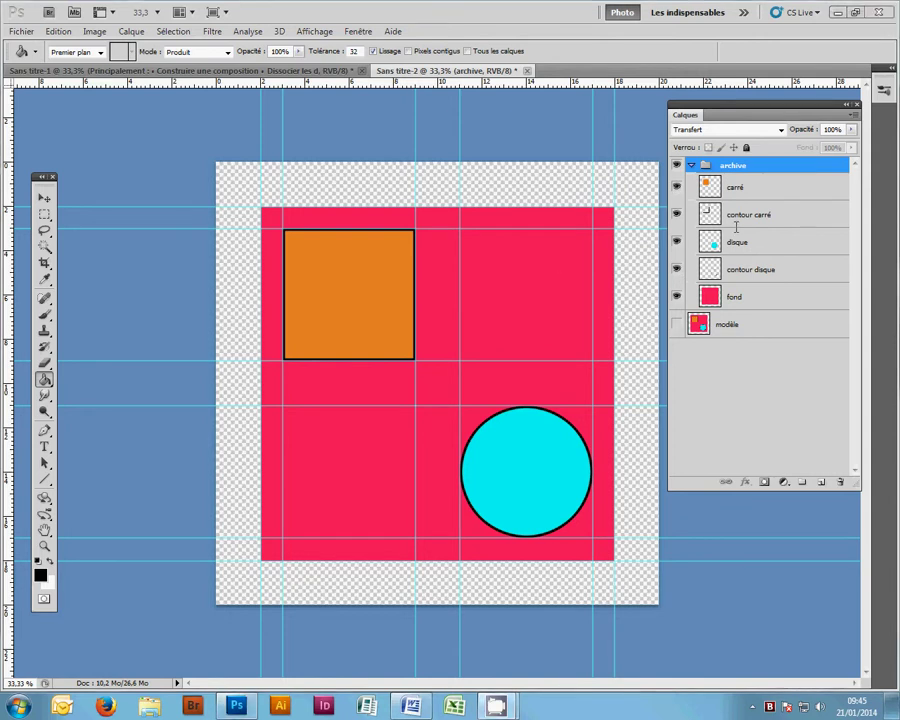
click(728, 187)
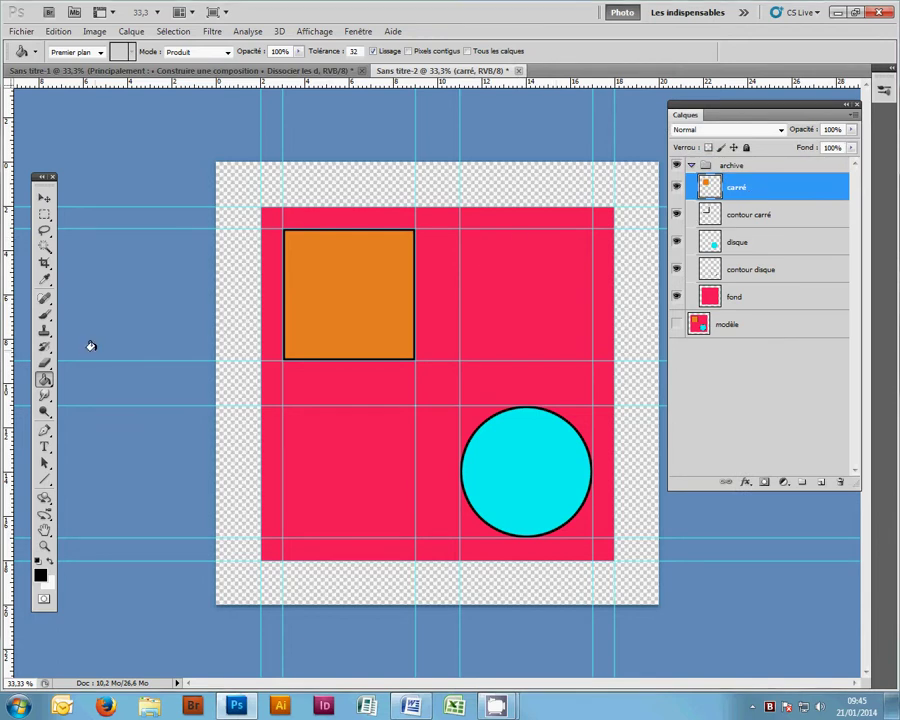
click(45, 199)
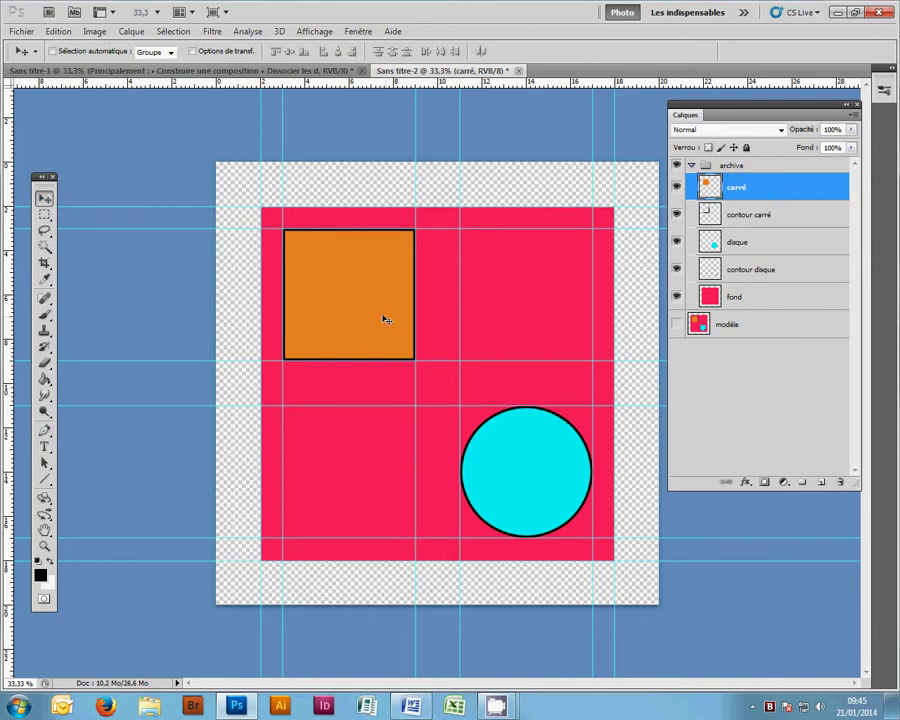
drag(408, 354, 379, 313)
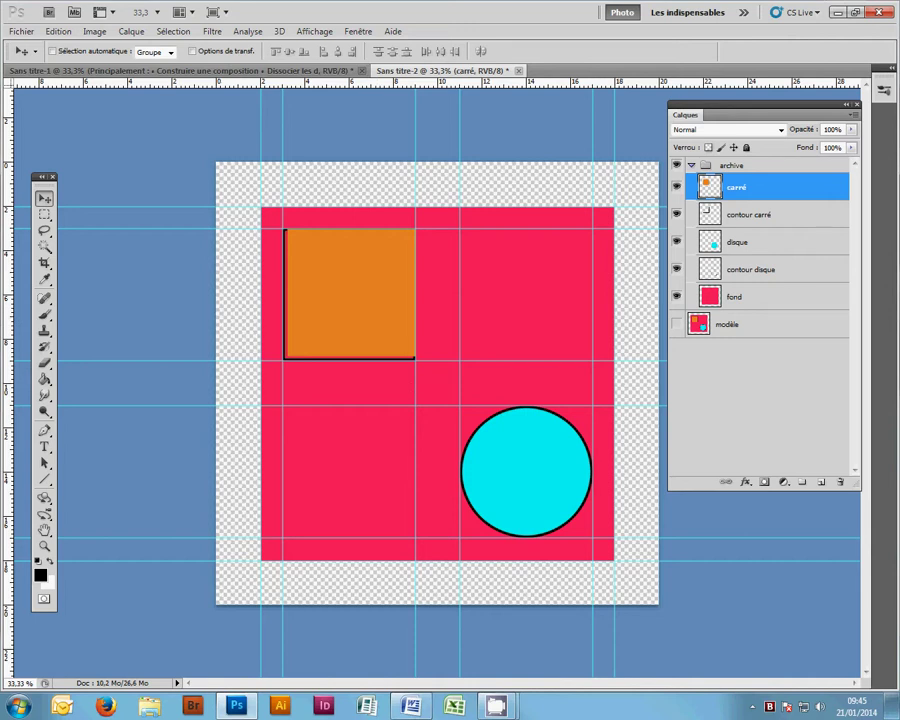
click(745, 296)
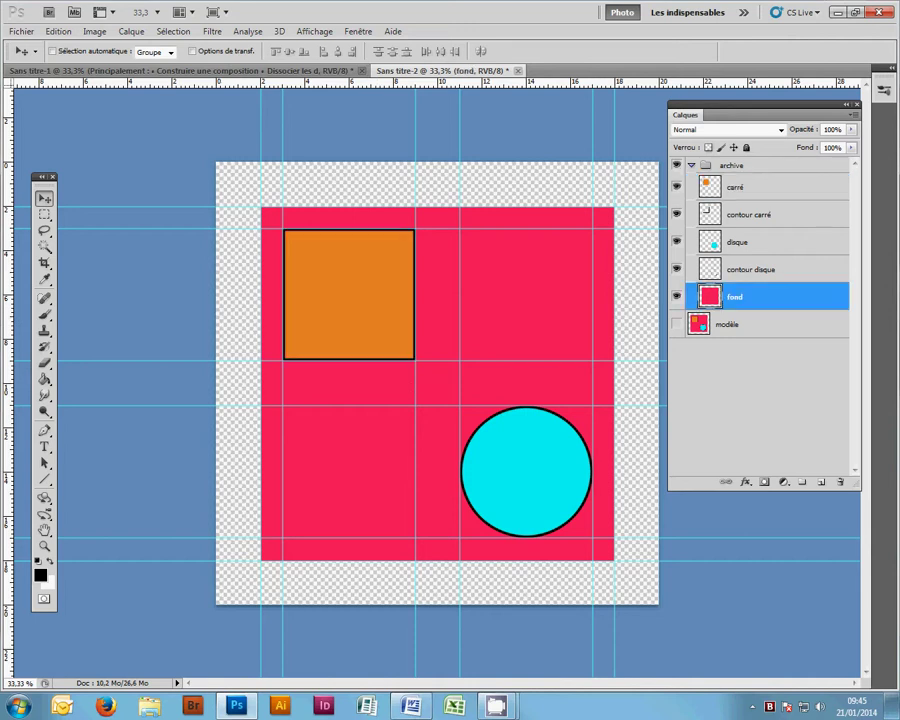
click(737, 243)
drag(518, 488, 542, 454)
click(740, 296)
drag(398, 460, 410, 482)
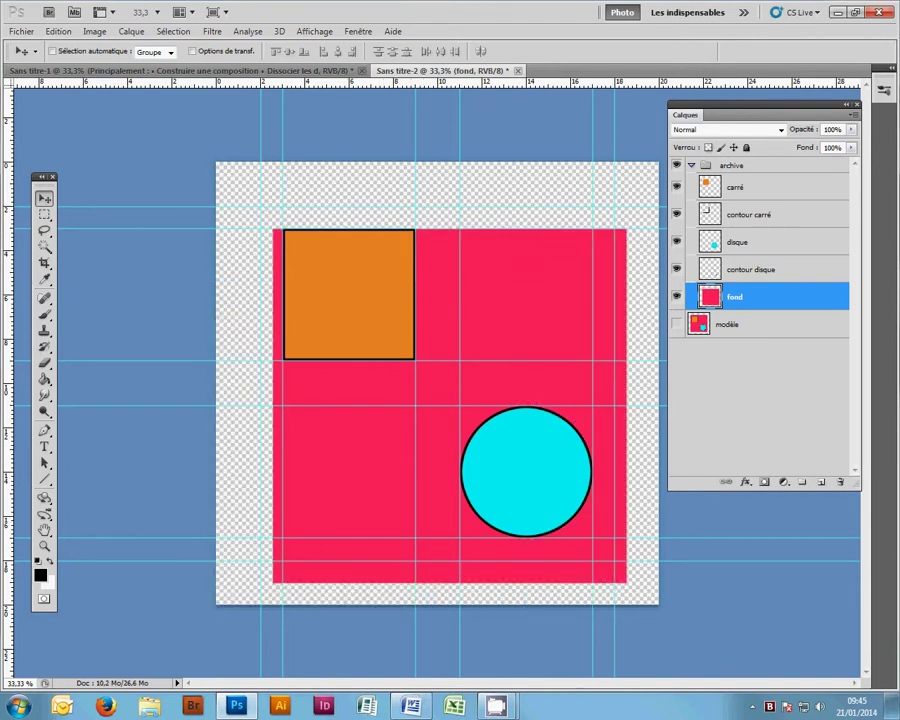
key(ctrl+z)
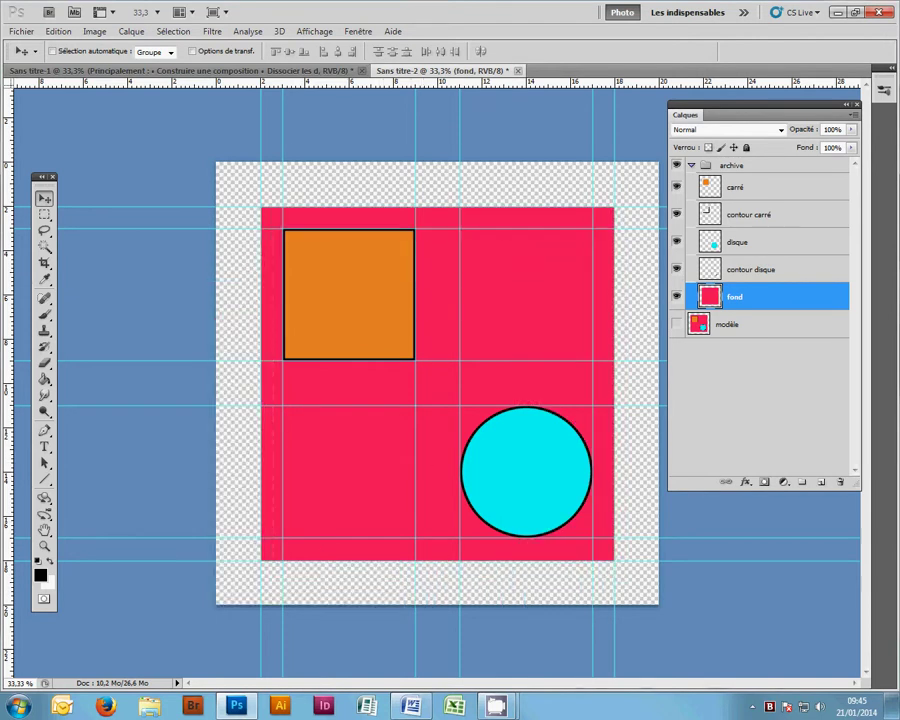
Try moving layers contour disque and contour carré separately with the Move tool
click(753, 272)
drag(566, 439, 506, 435)
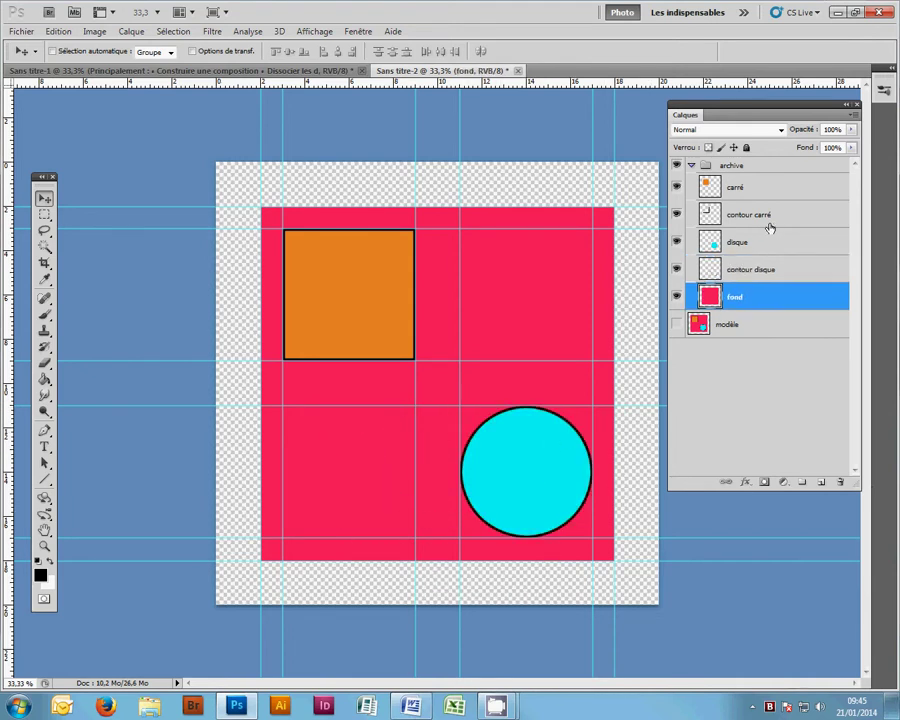
click(758, 214)
drag(370, 332, 498, 376)
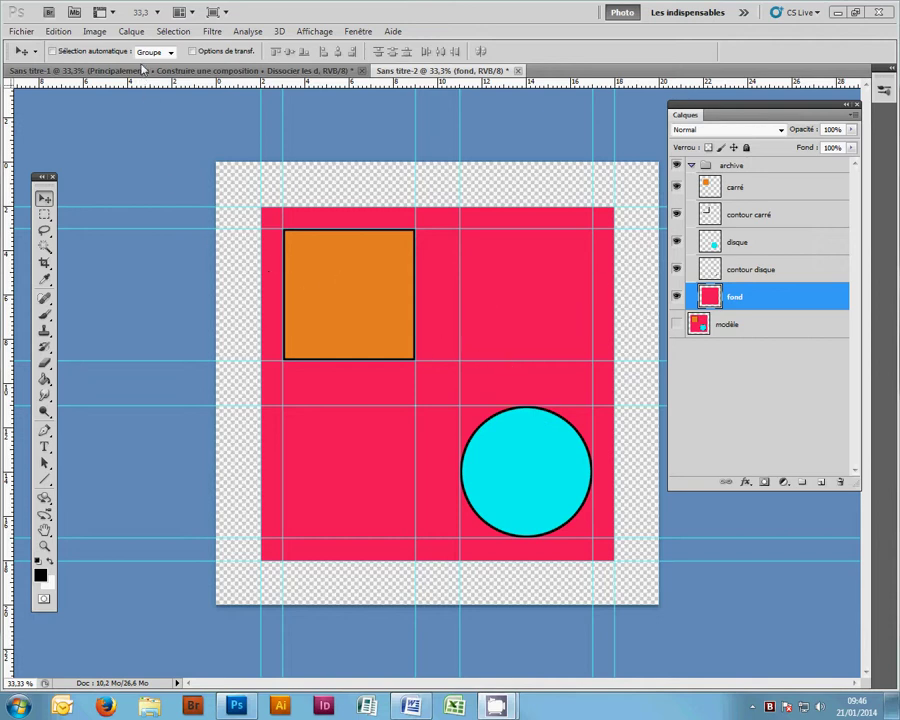
Try a smooth inner Bevel and Emboss style with a size of about 128 px on layer disque, and cancel it
click(775, 245)
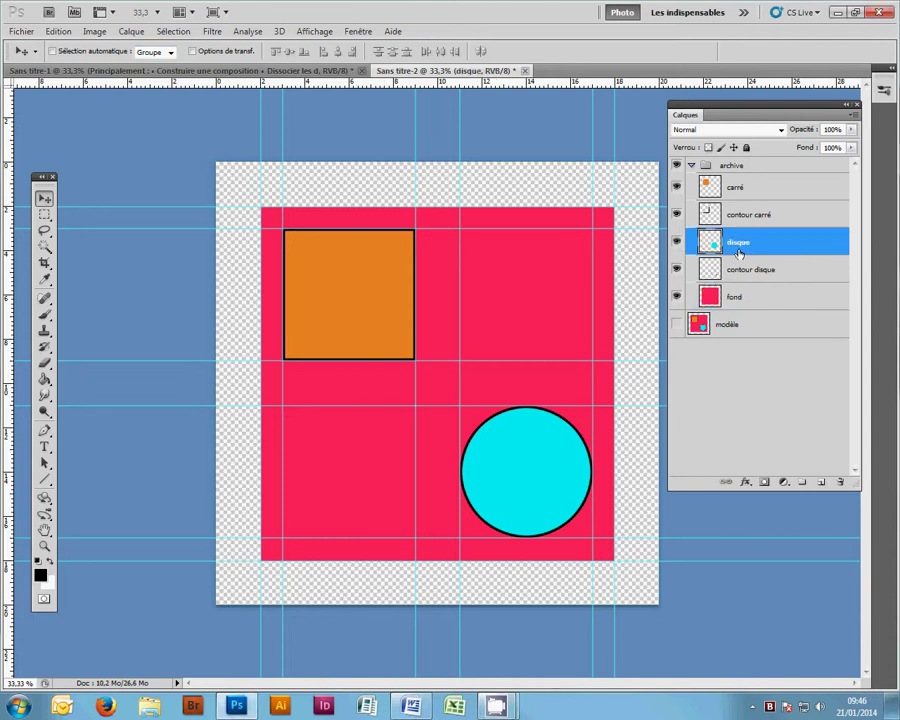
click(131, 31)
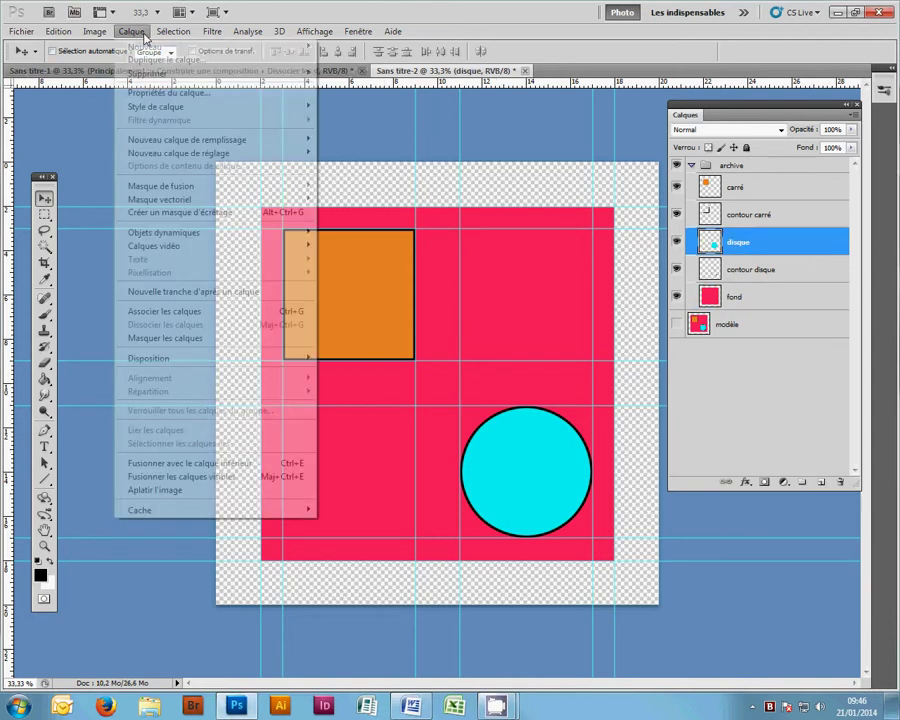
mouse_move(140, 106)
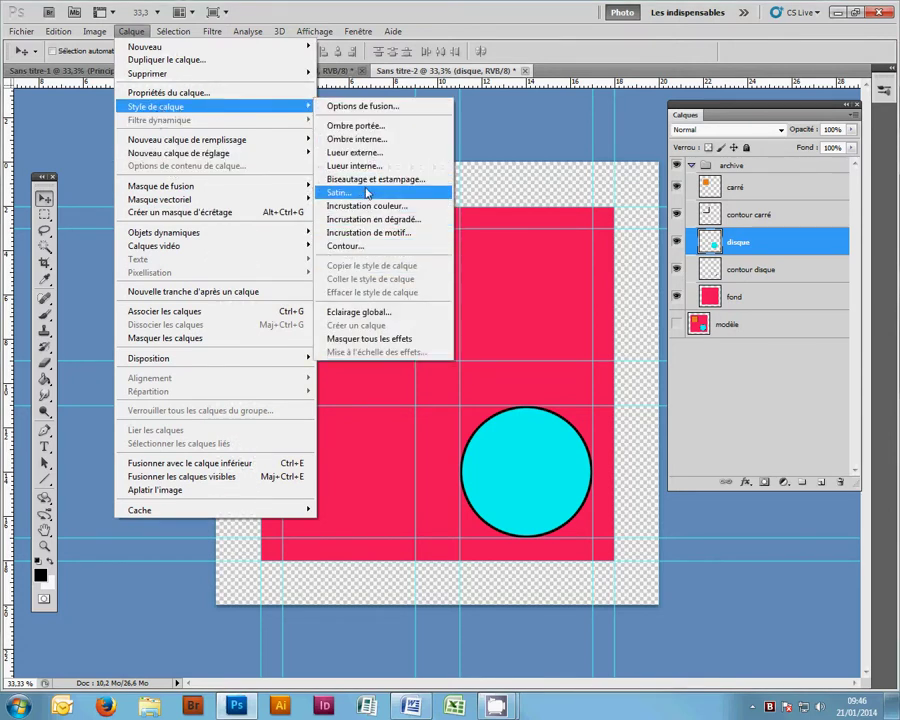
click(350, 183)
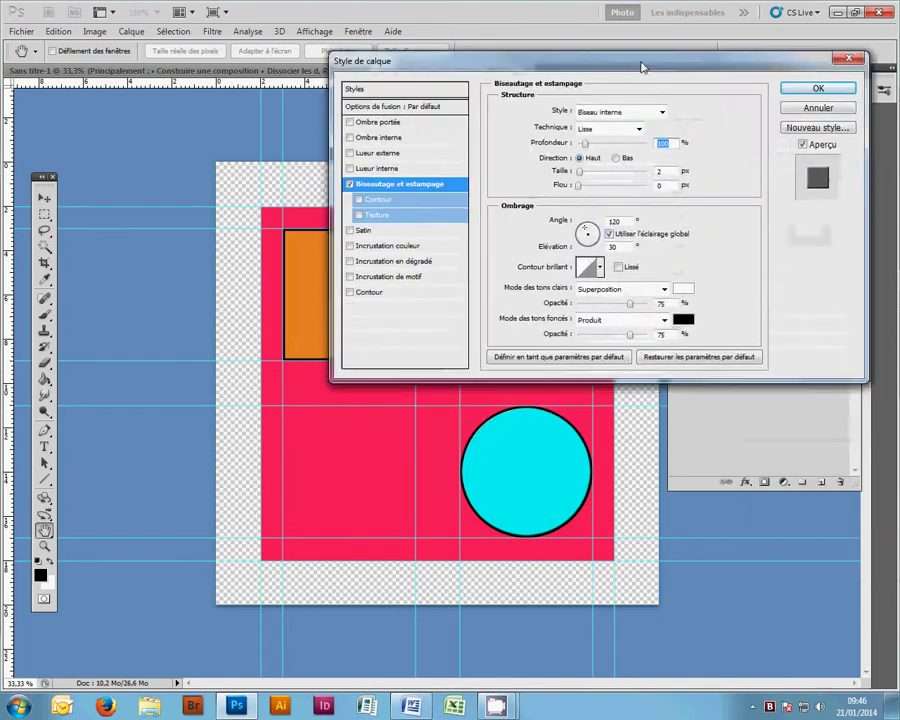
drag(679, 82, 273, 75)
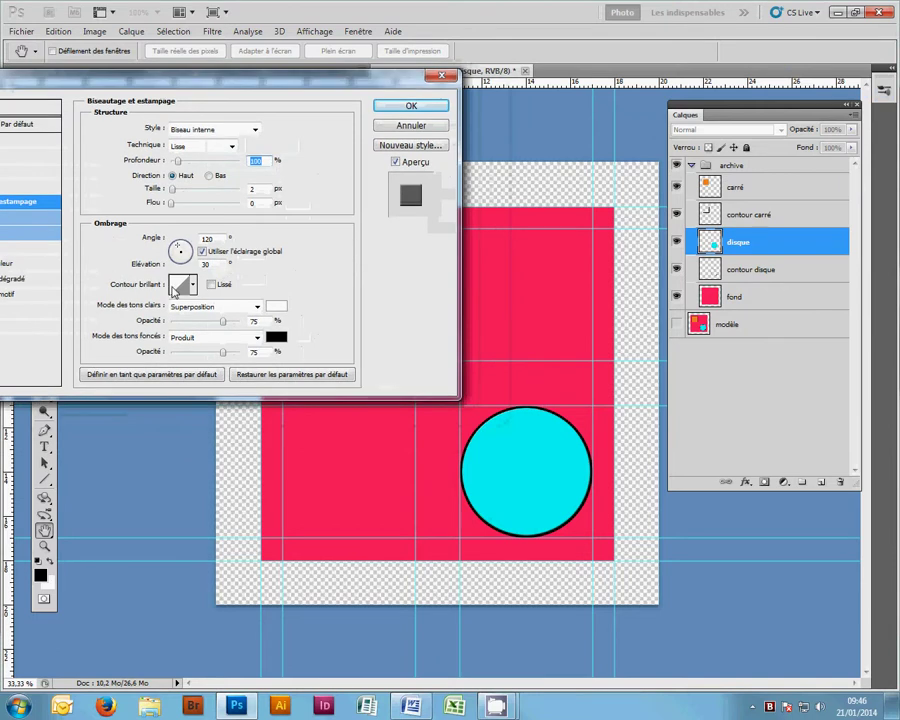
drag(172, 188, 207, 190)
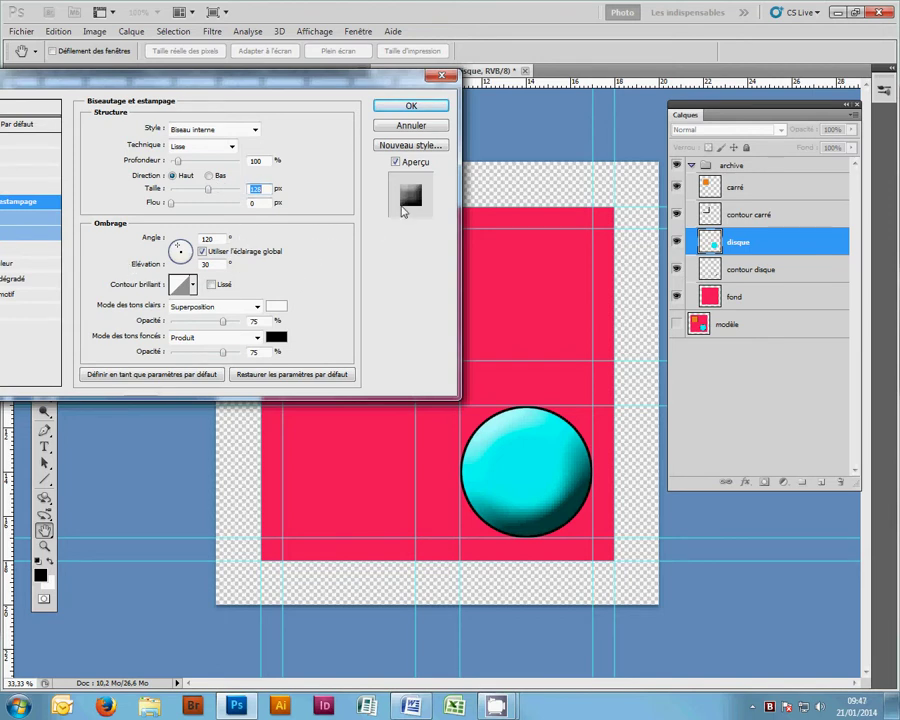
click(411, 125)
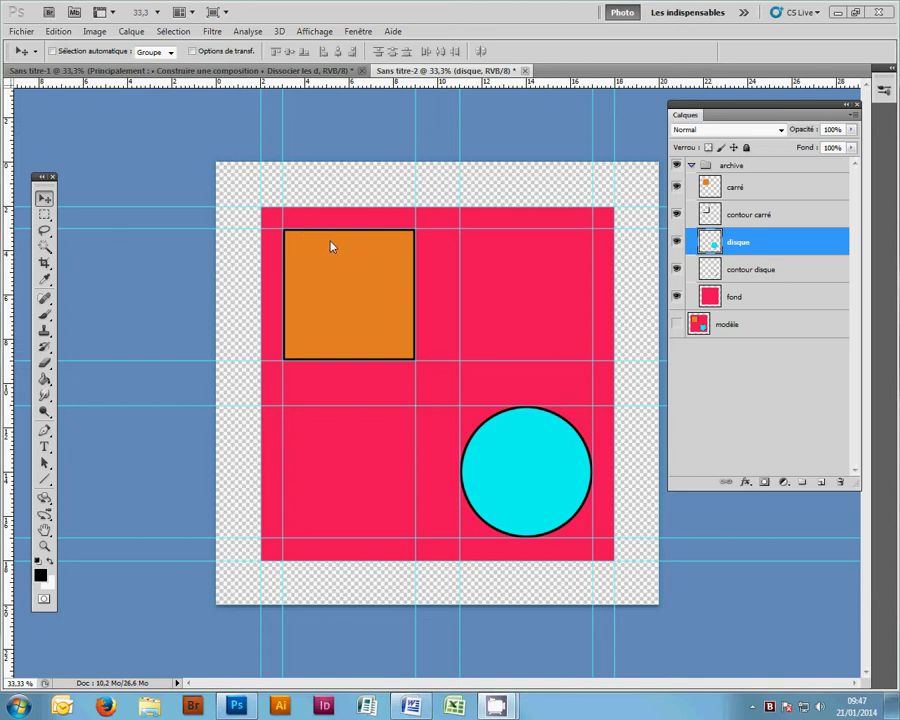
Clear all guides from the composition
click(324, 31)
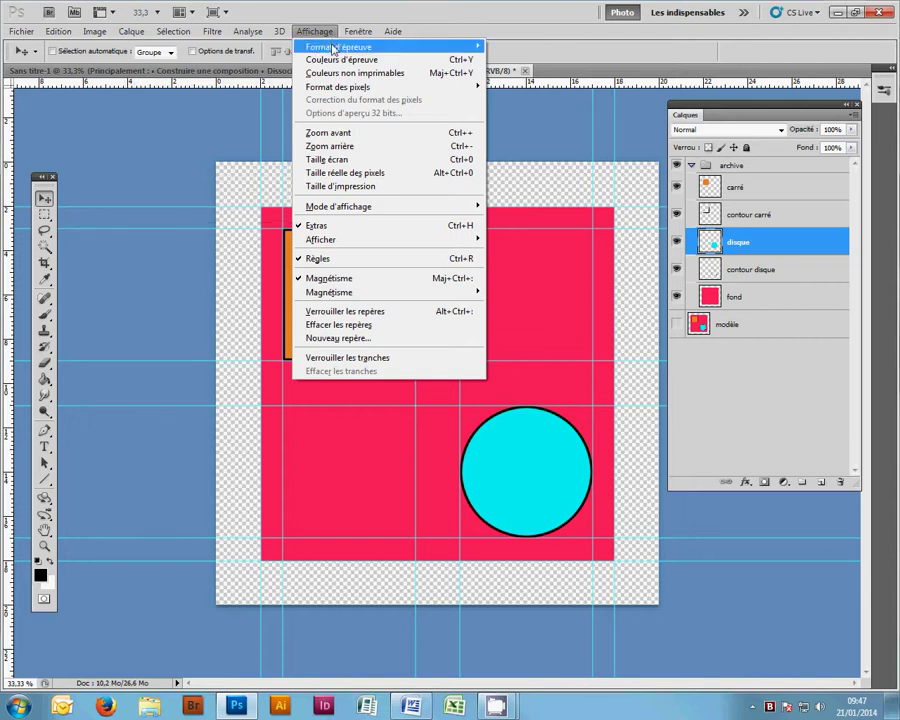
click(339, 325)
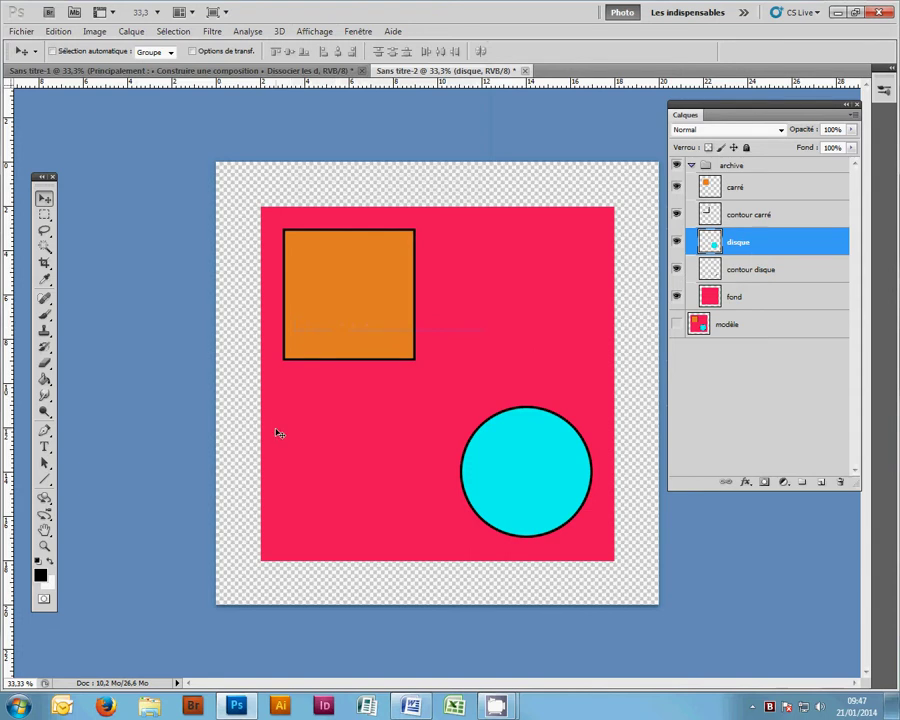